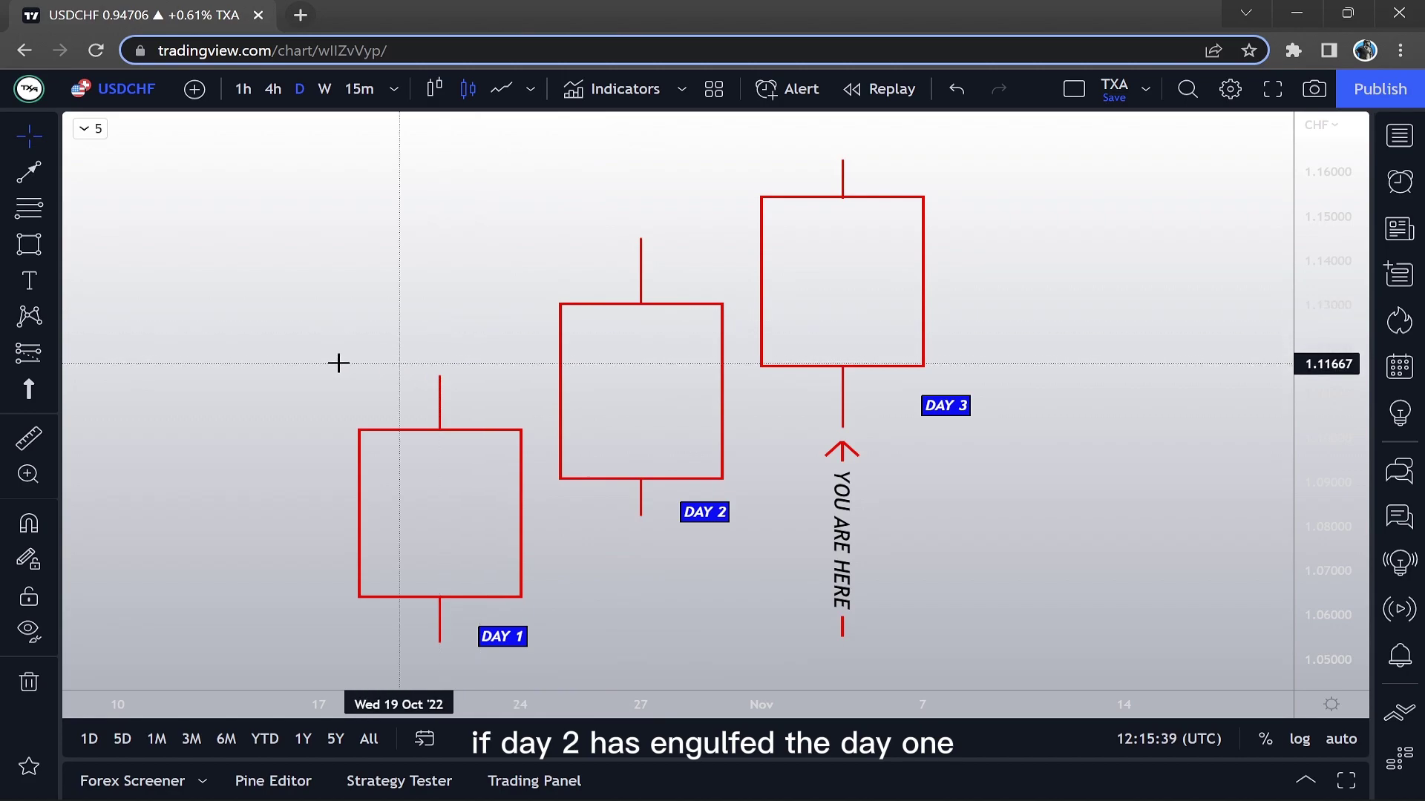
Draw a horizontal trend line at about 1.11418 from Day 1's upper wick tip past Day 3, and label it DAILY SUPPORT.
click(52, 175)
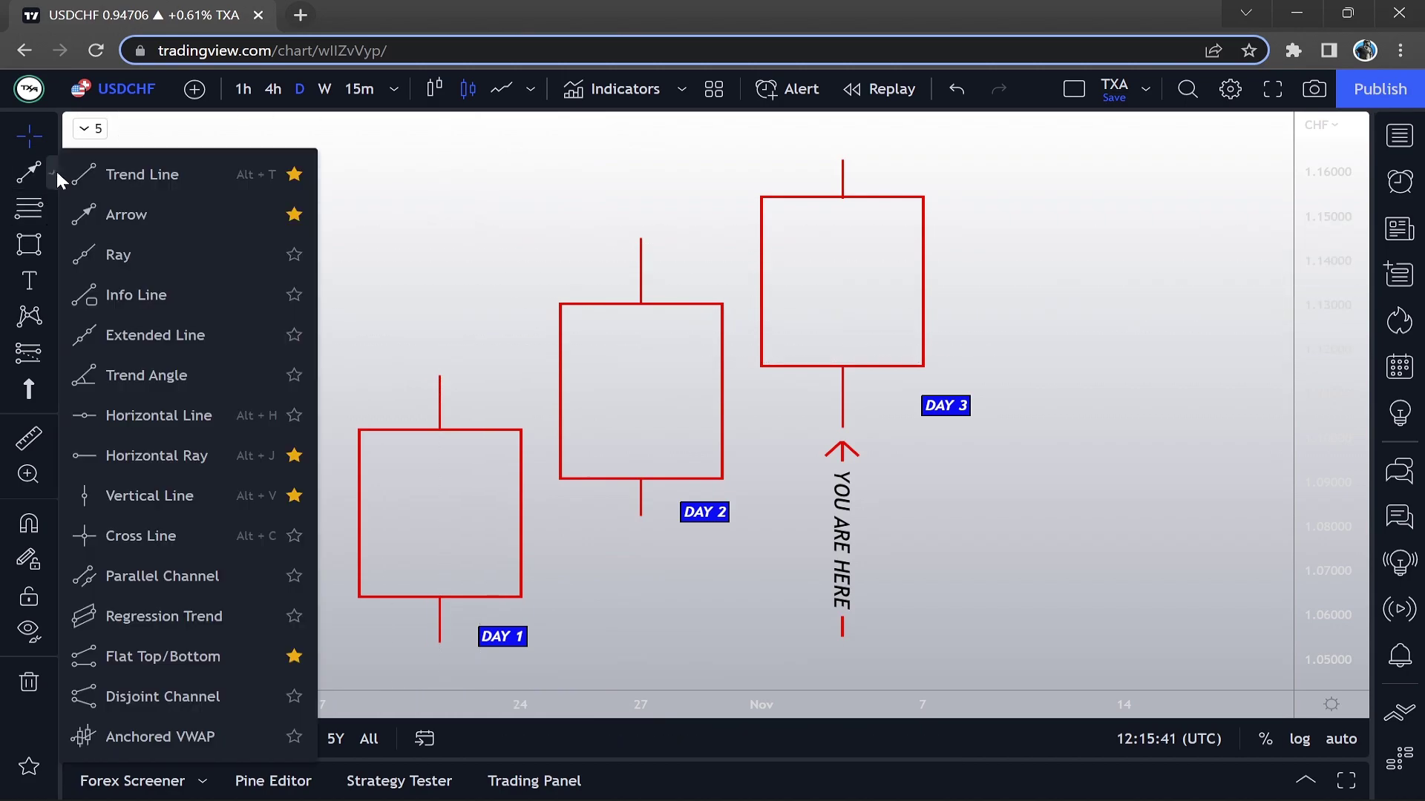
click(115, 174)
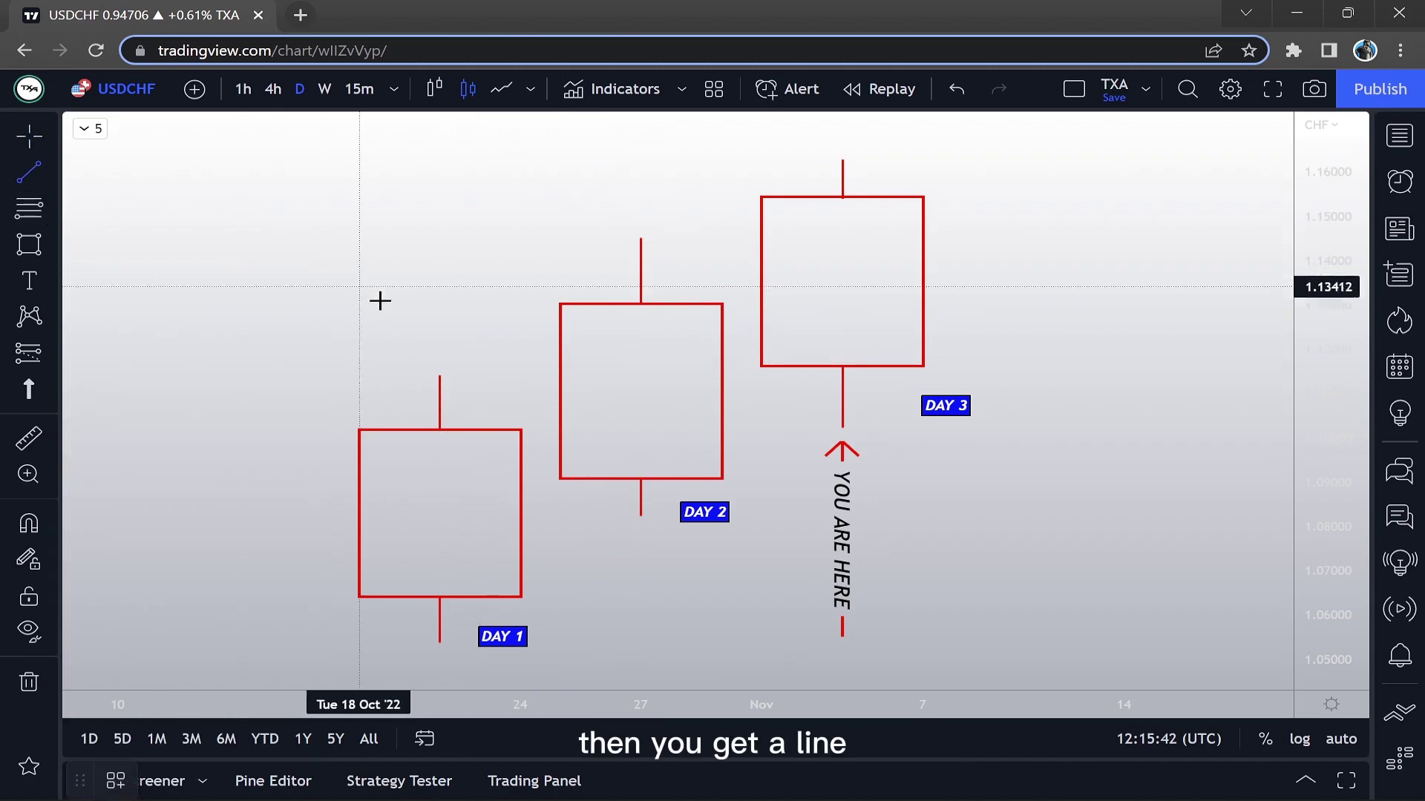
click(441, 375)
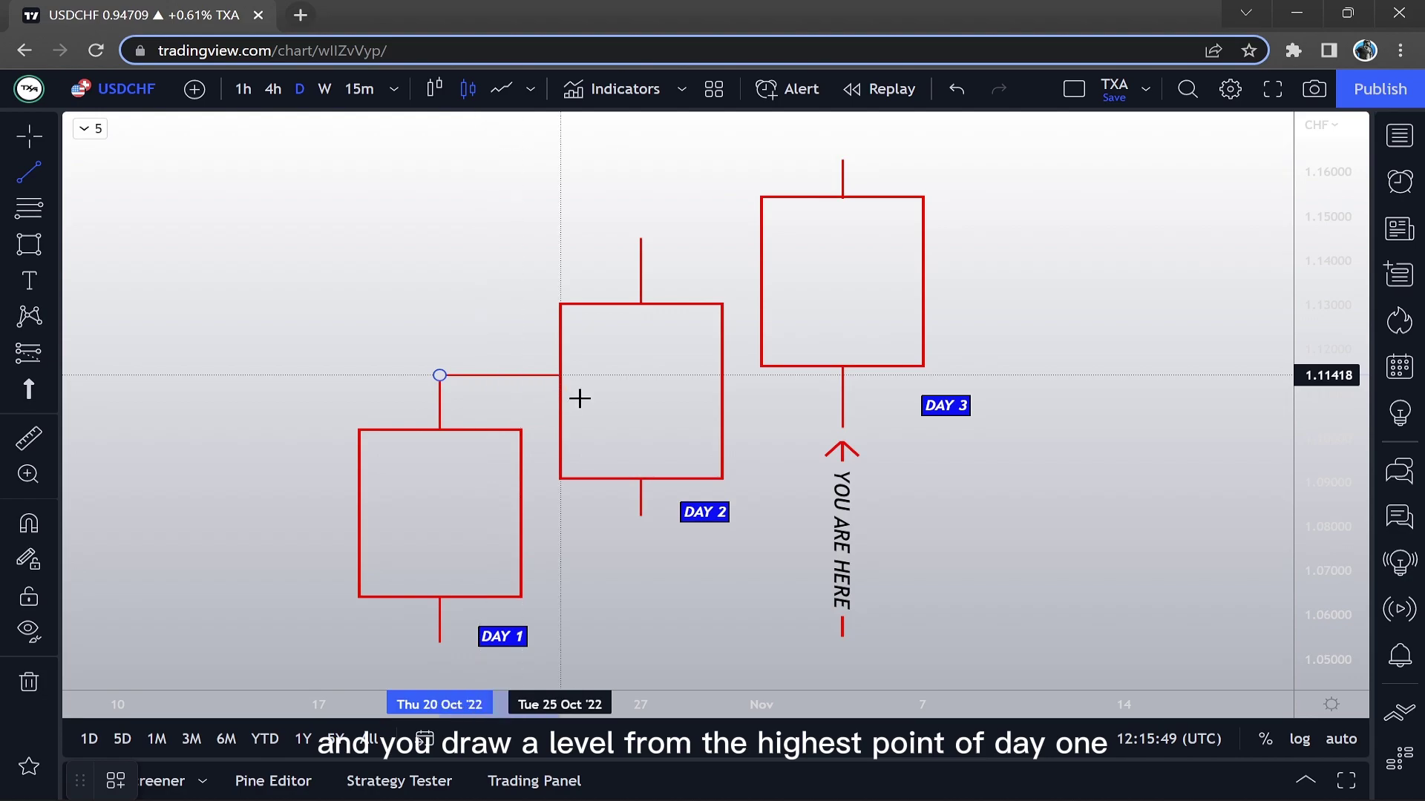
click(1041, 419)
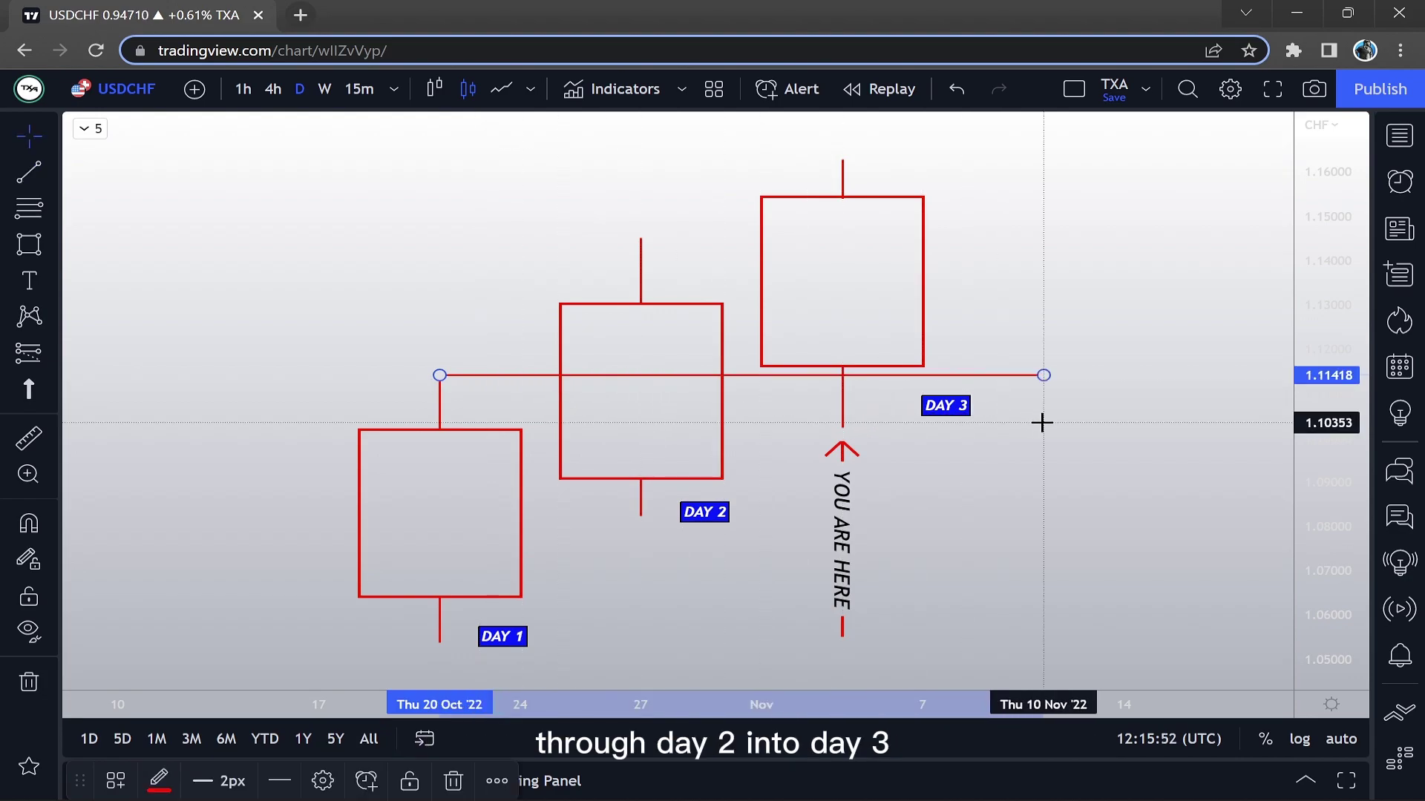
double_click(734, 377)
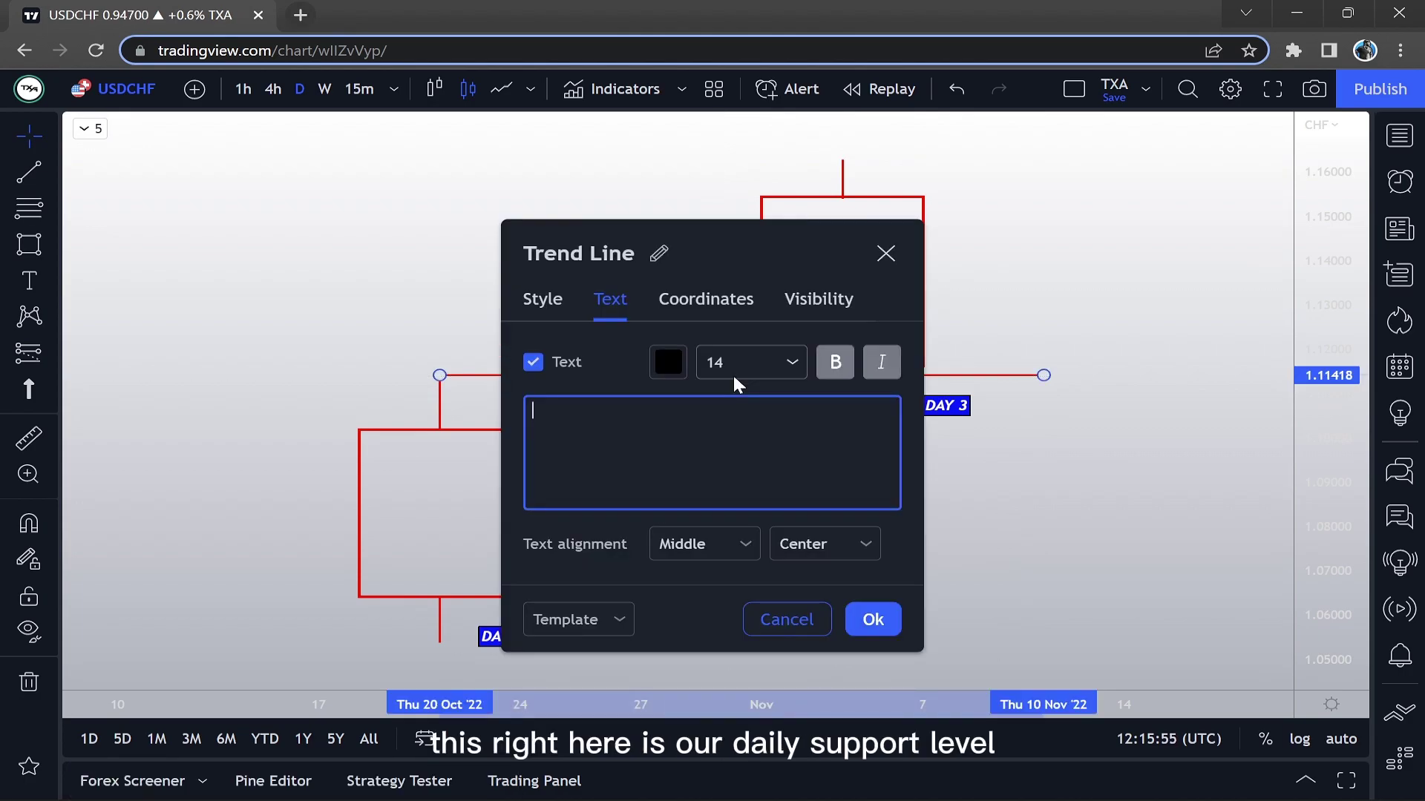
text(DAILY SUPPORT)
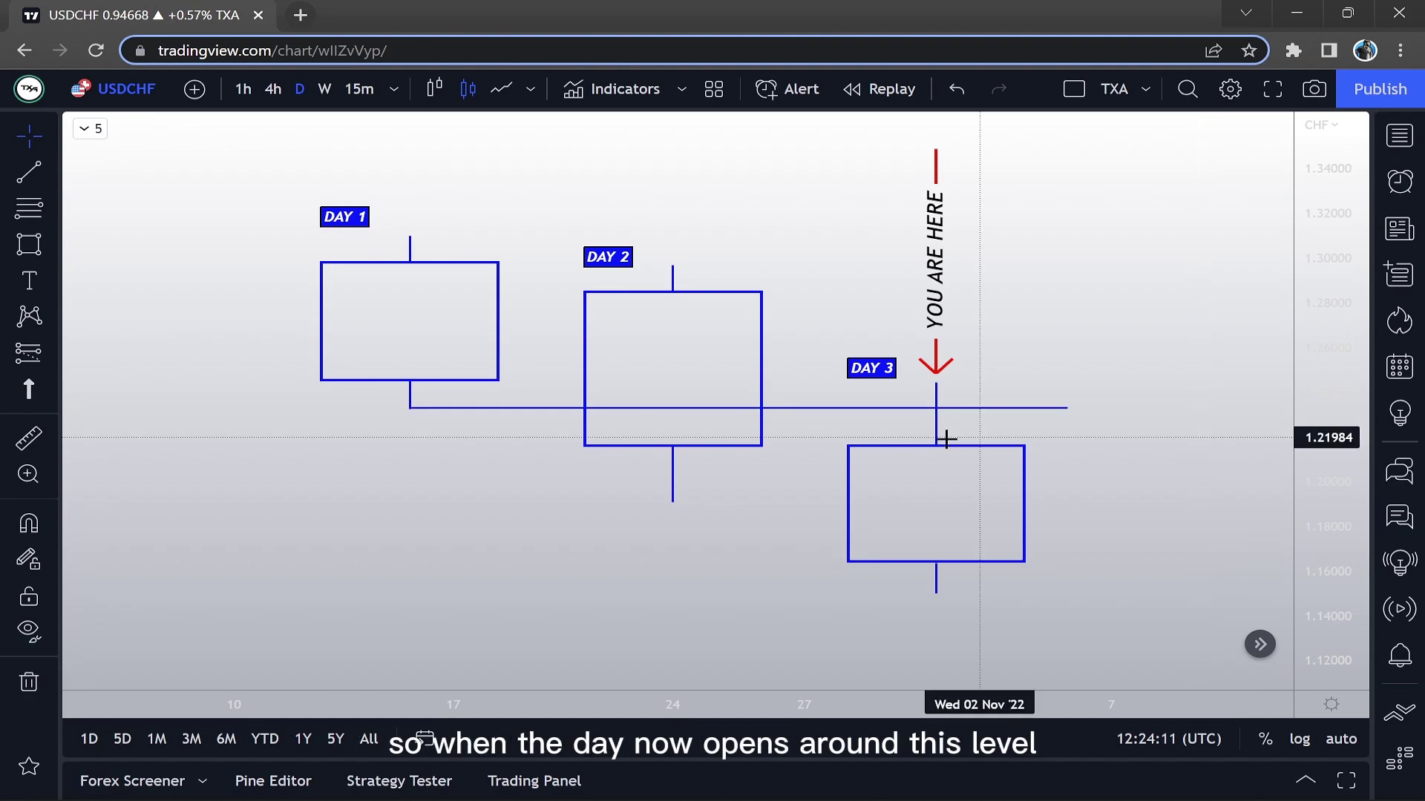
Delete the Day 3 candle's body and both wicks.
click(905, 448)
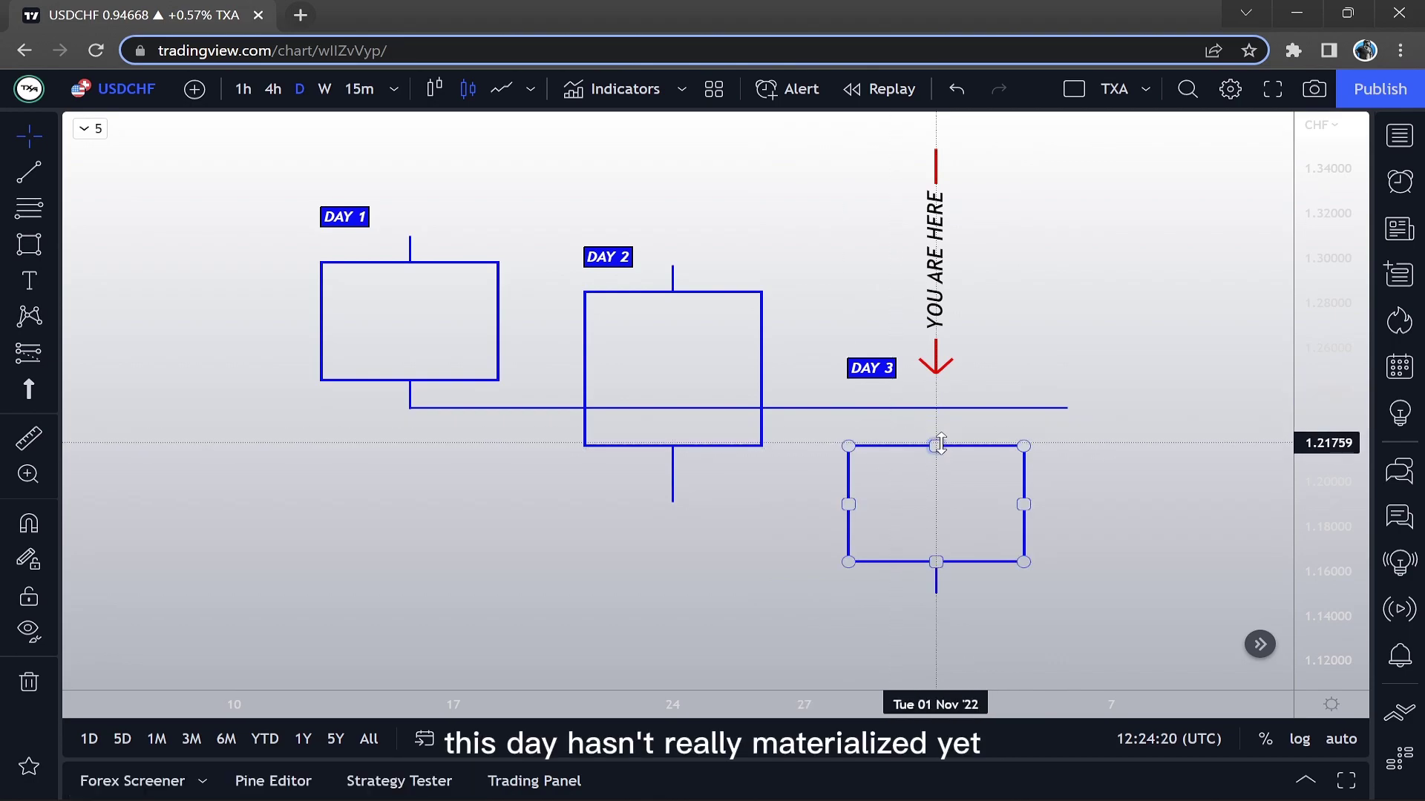
key(Delete)
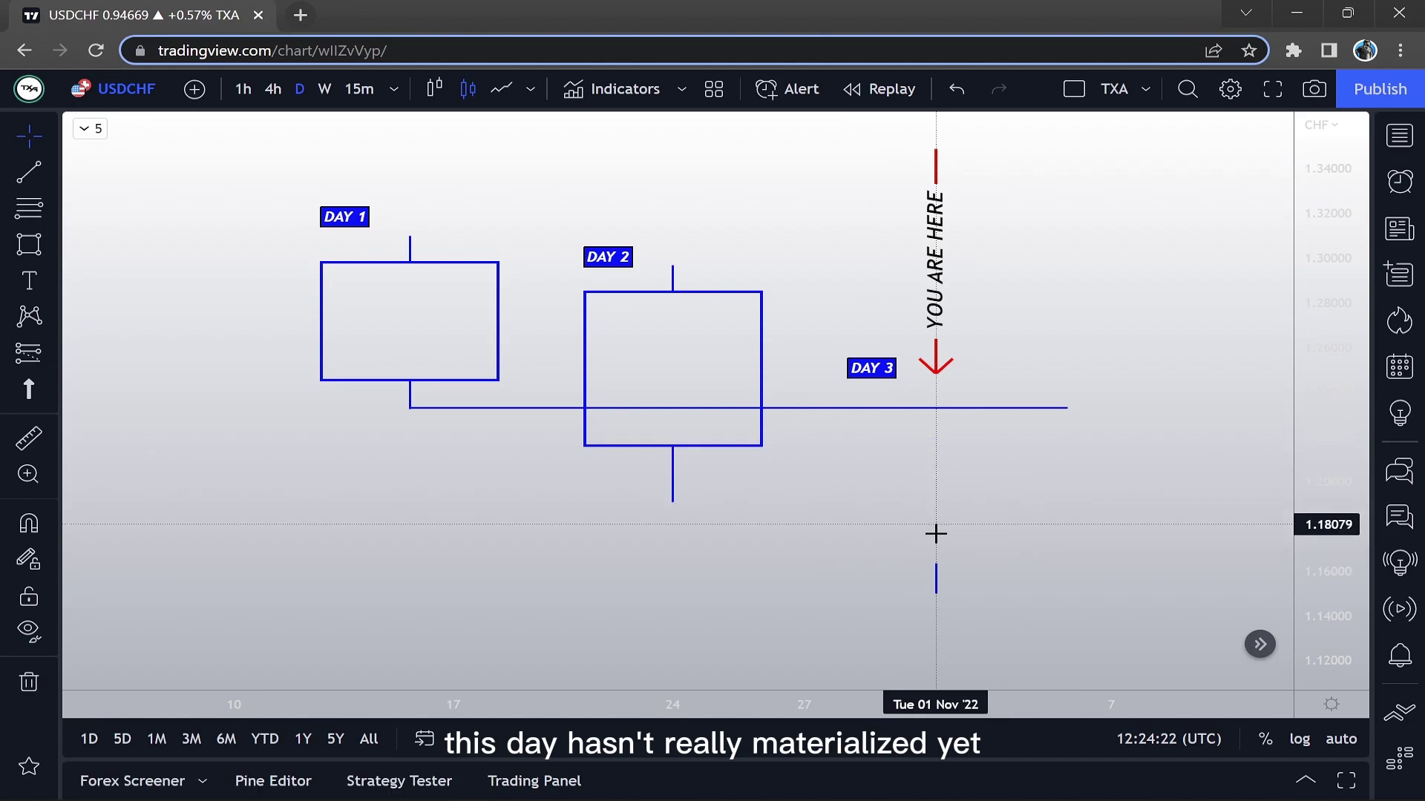
key(Delete)
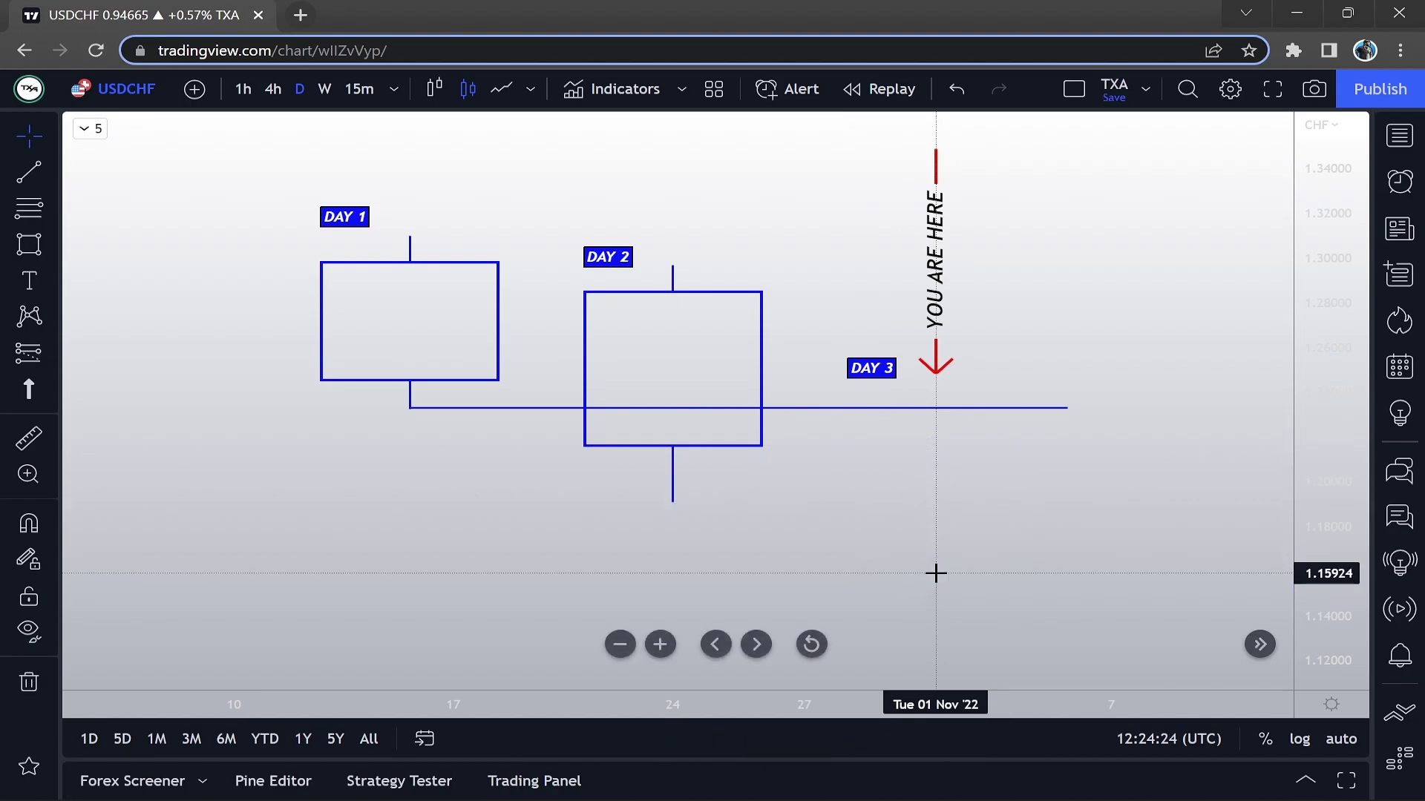
Brush a vertical red price move at Day 3 up through the level and down to about 1.13, and undo the strokes and candle deletions.
click(53, 244)
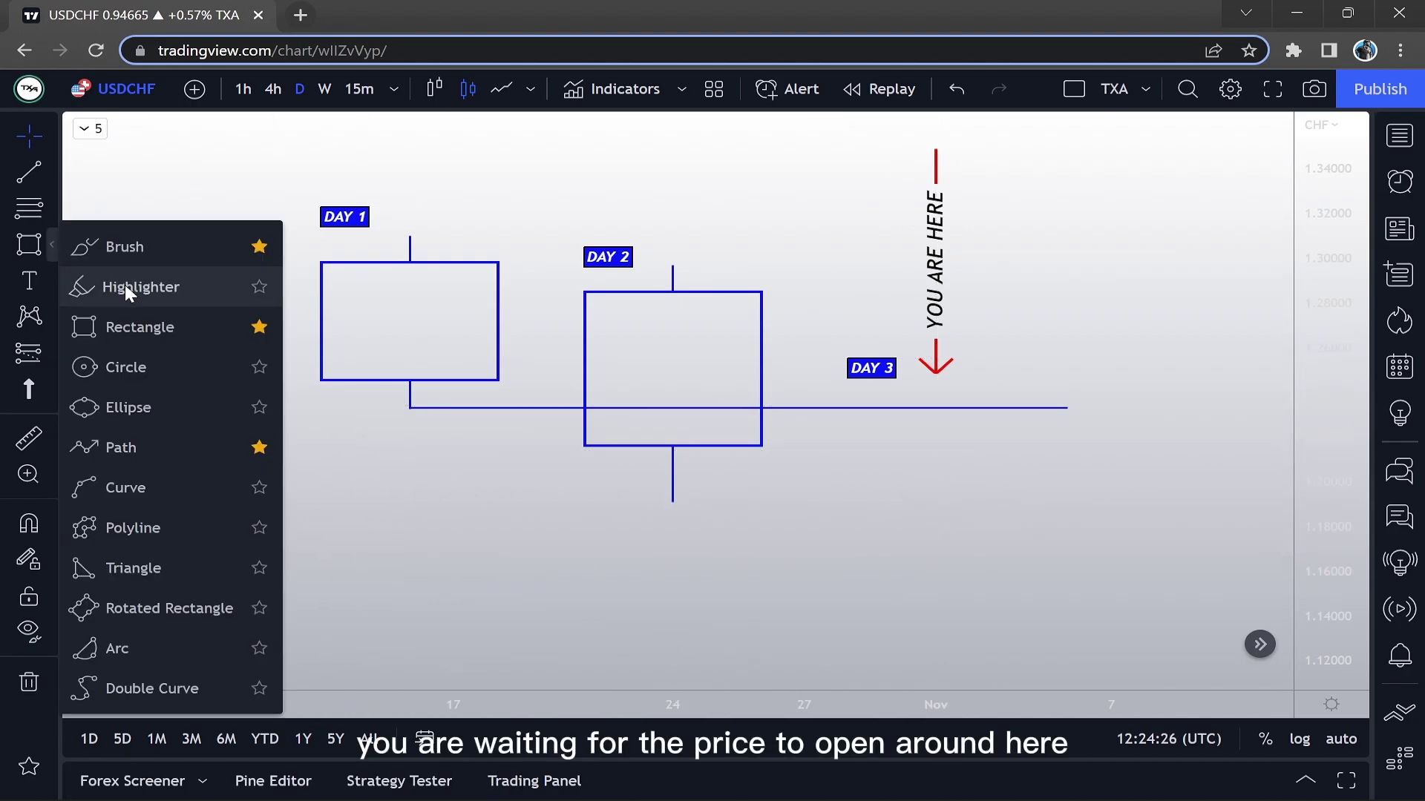
click(166, 260)
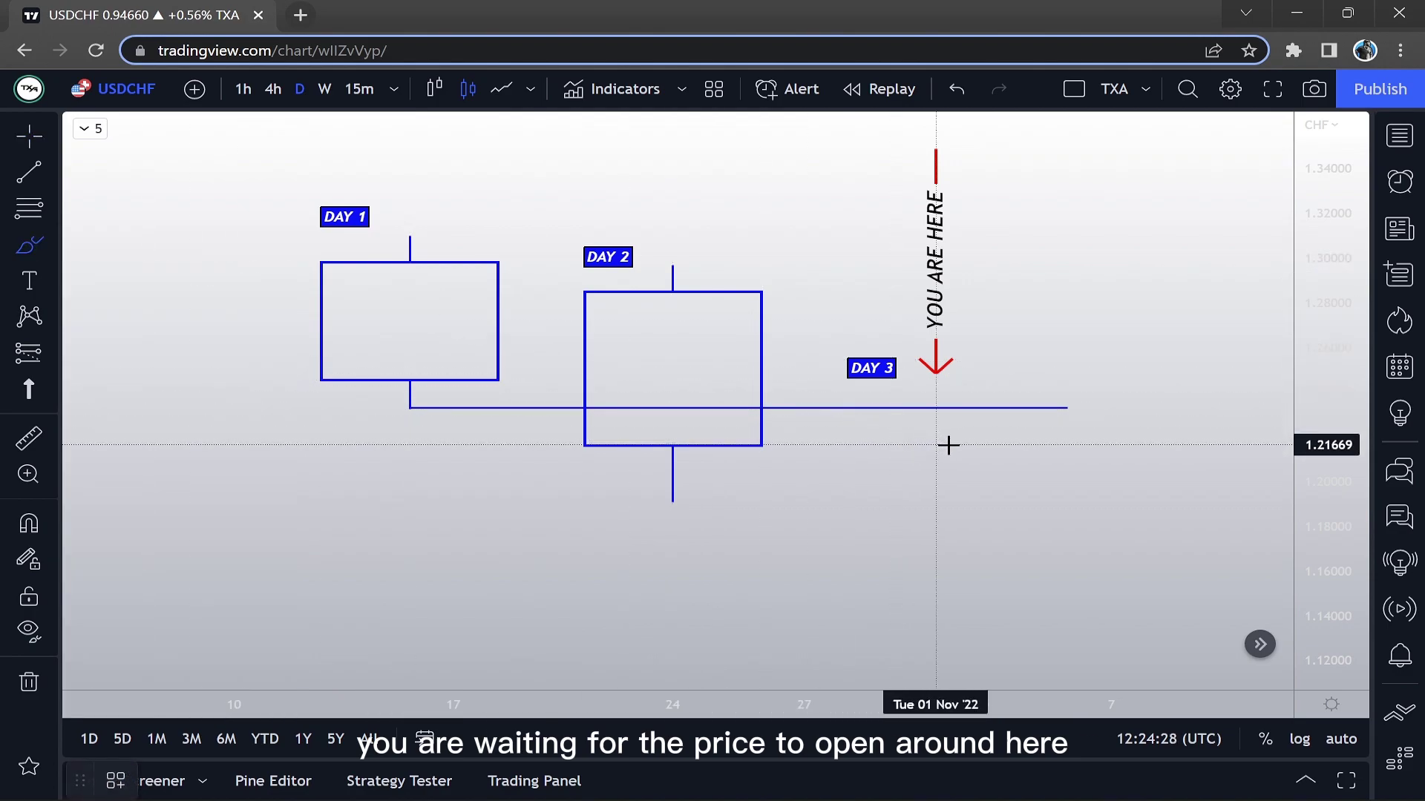
drag(945, 445, 936, 391)
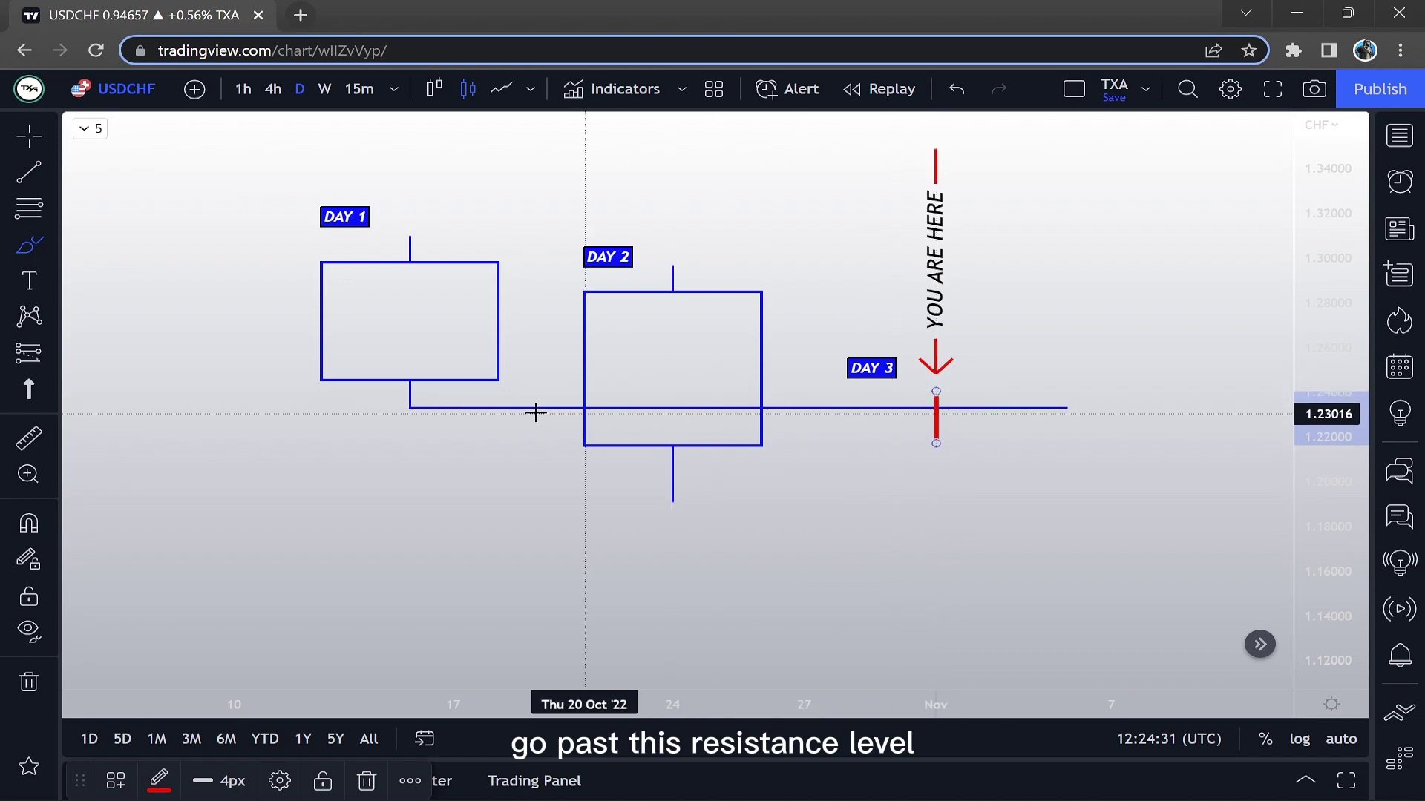
click(935, 391)
drag(936, 391, 933, 637)
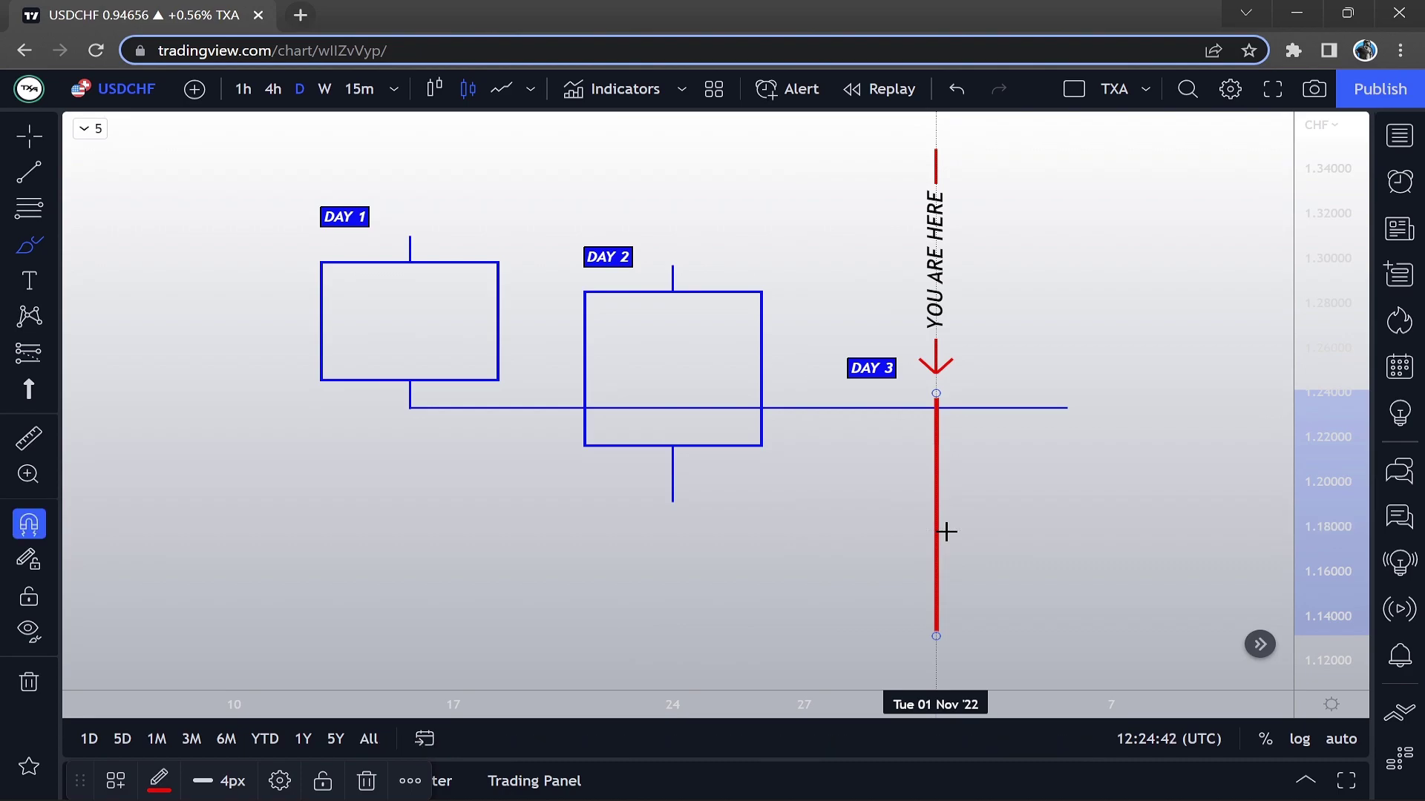
key(ctrl+z)
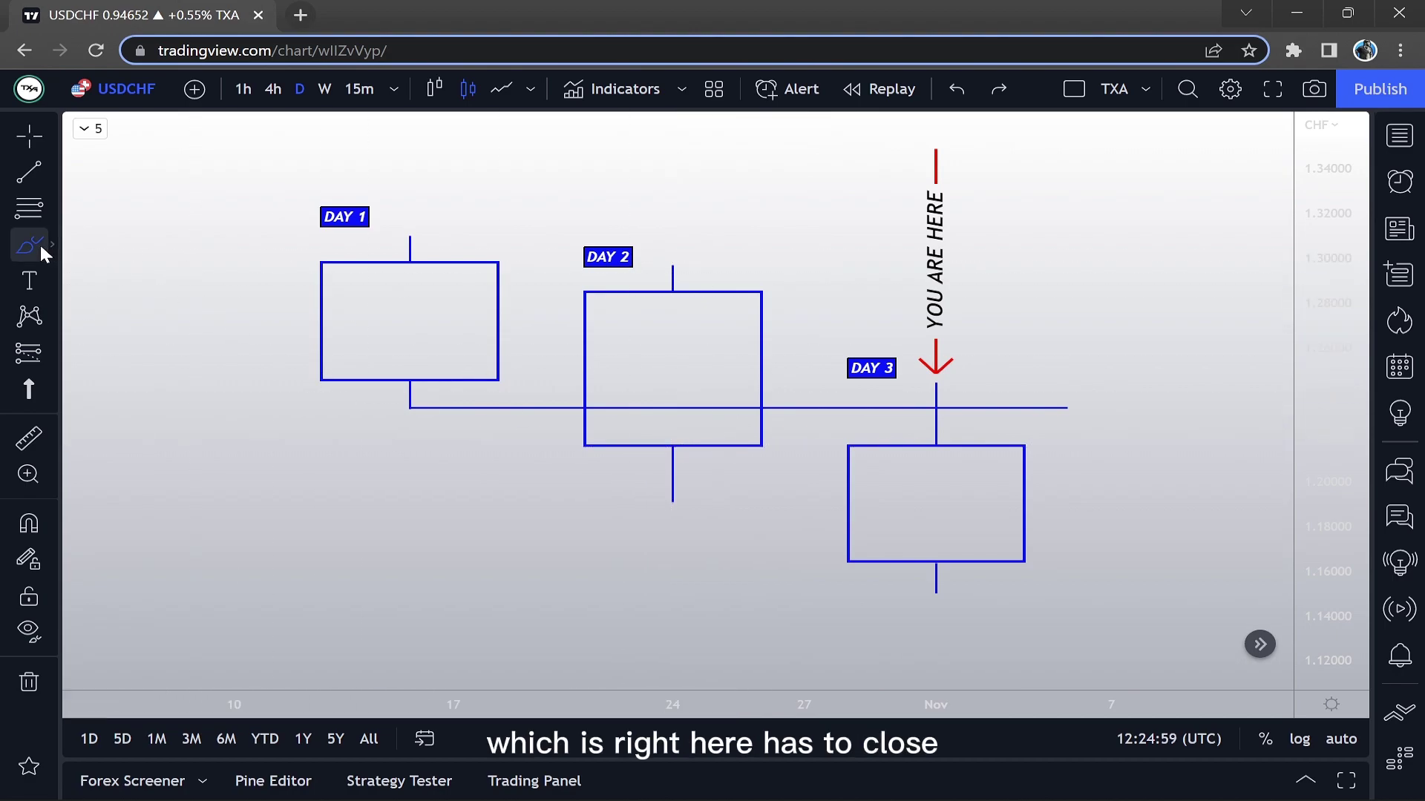
Circle the Day 2 candle's close and the Day 1 candle's lower wick with red brush strokes.
mouse_move(757, 433)
mouse_down()
mouse_move(557, 435)
mouse_move(611, 475)
mouse_move(753, 483)
mouse_move(717, 414)
mouse_up()
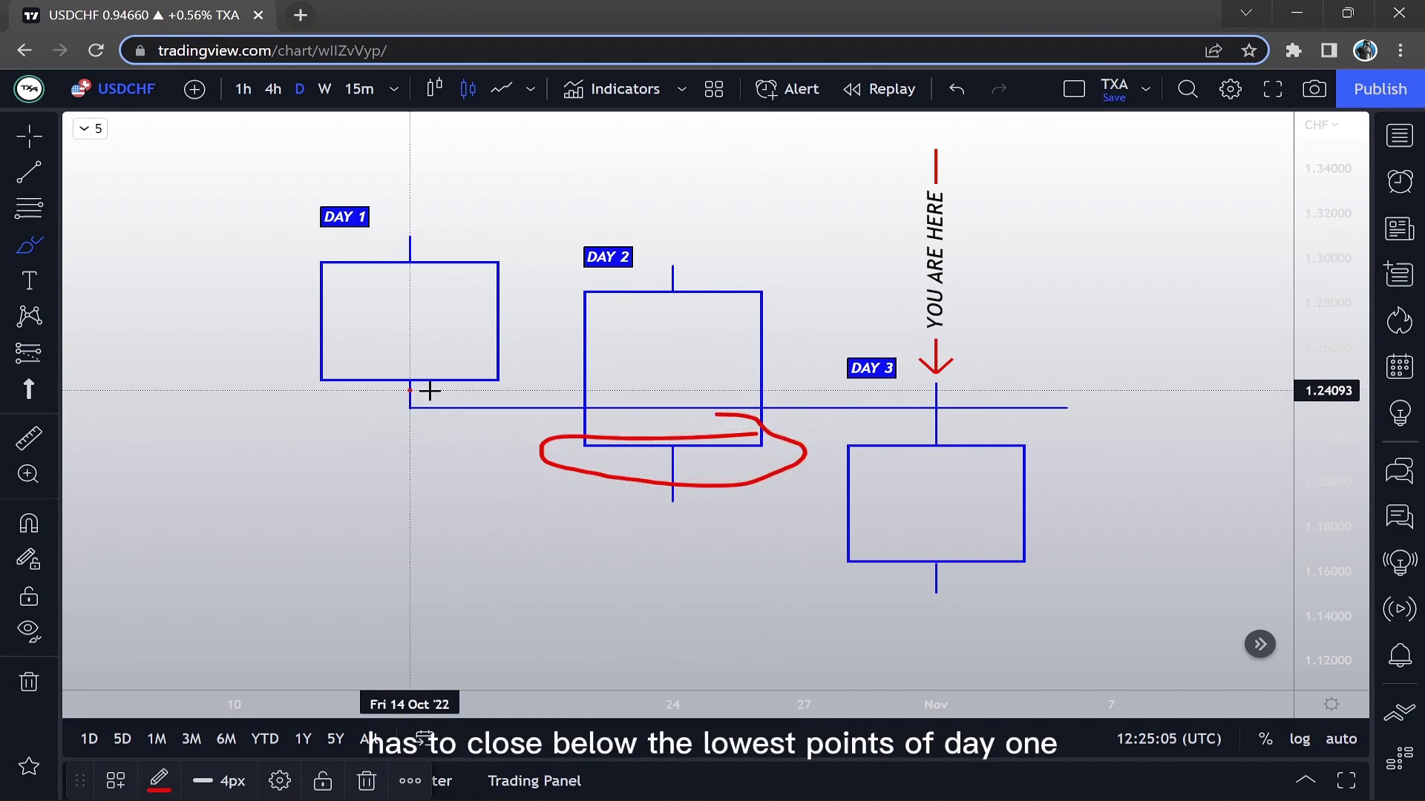
mouse_move(412, 387)
mouse_down()
mouse_move(366, 398)
mouse_move(407, 435)
mouse_move(454, 395)
mouse_move(394, 393)
mouse_up()
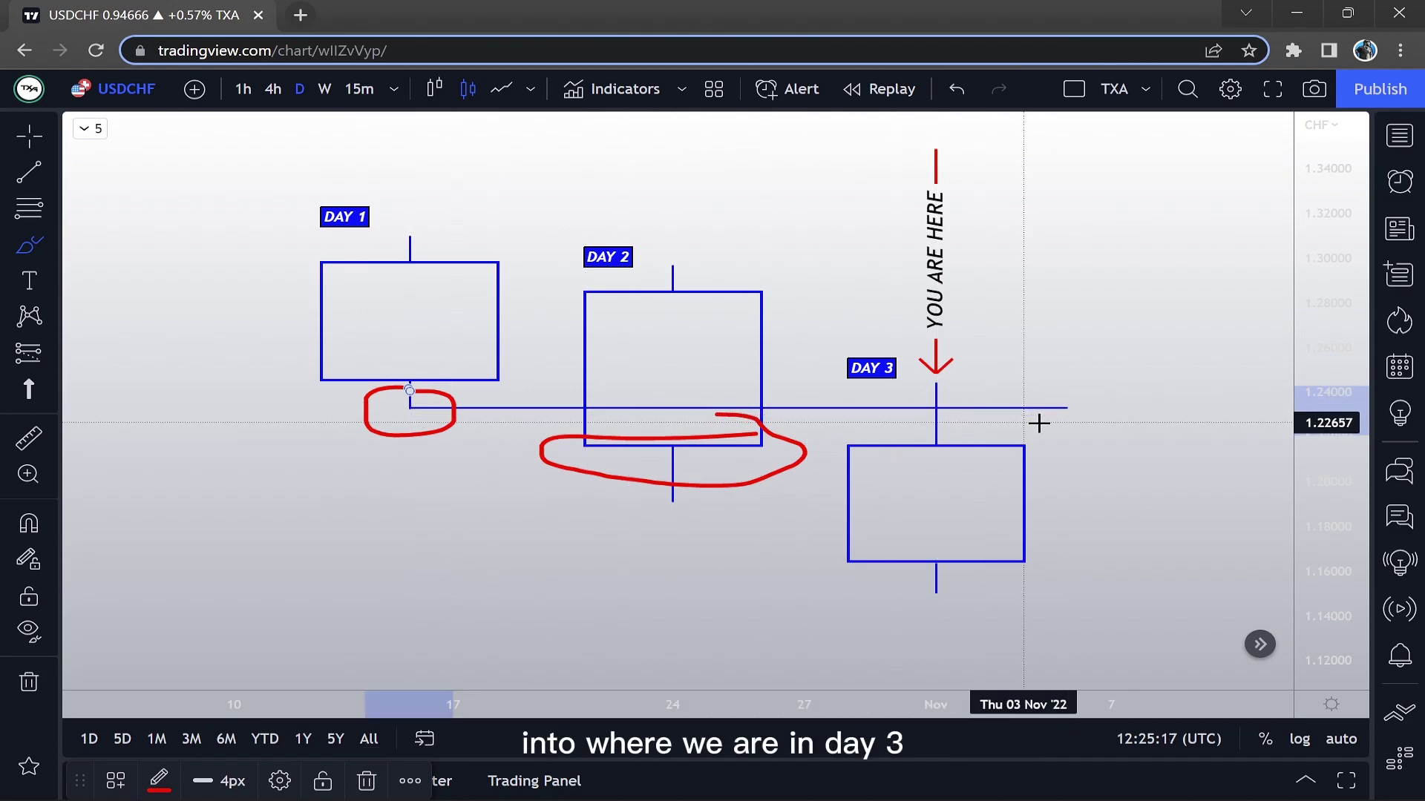
key(Escape)
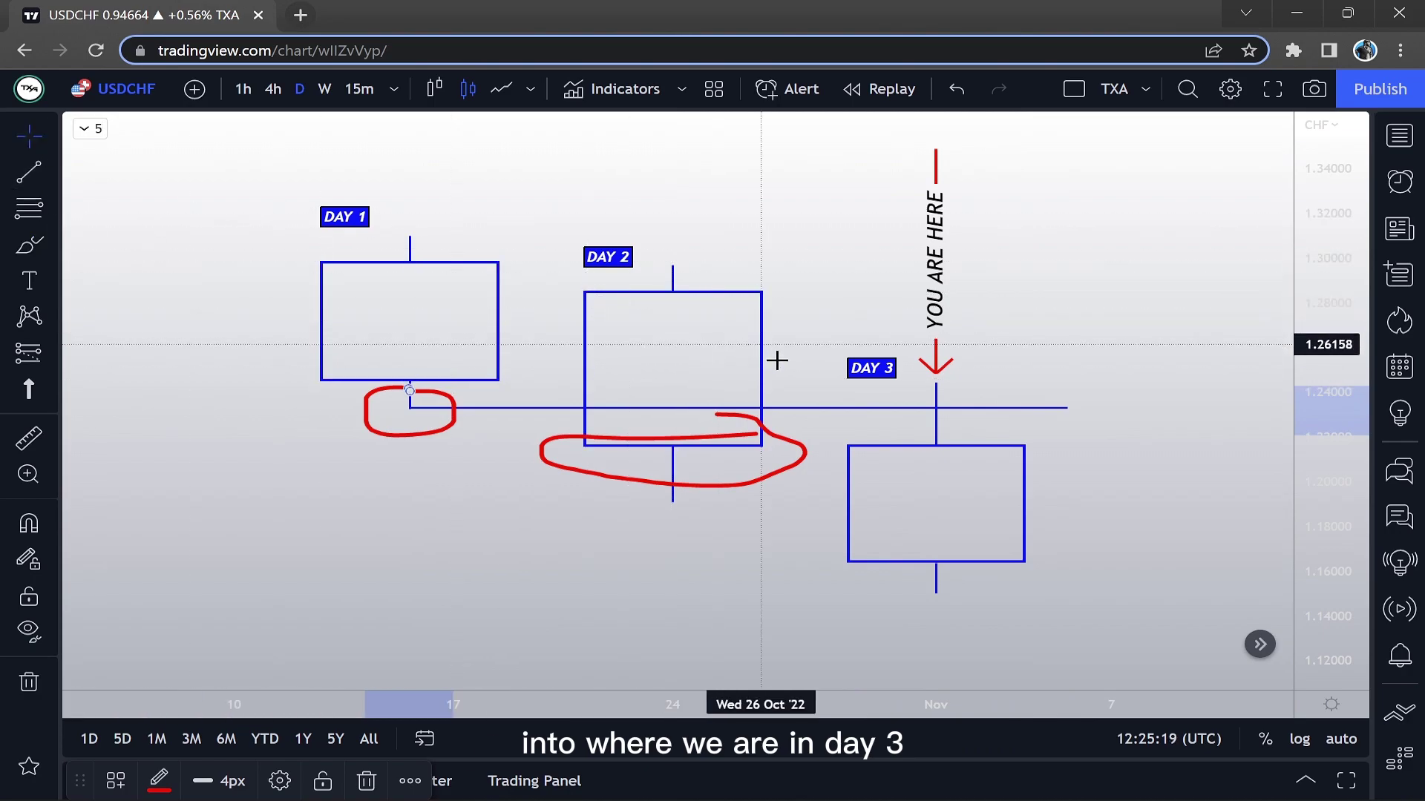
Label the blue horizontal trend line running from Day 1's low through Day 3 as DAILY RESISTANCE LEVEL.
double_click(807, 409)
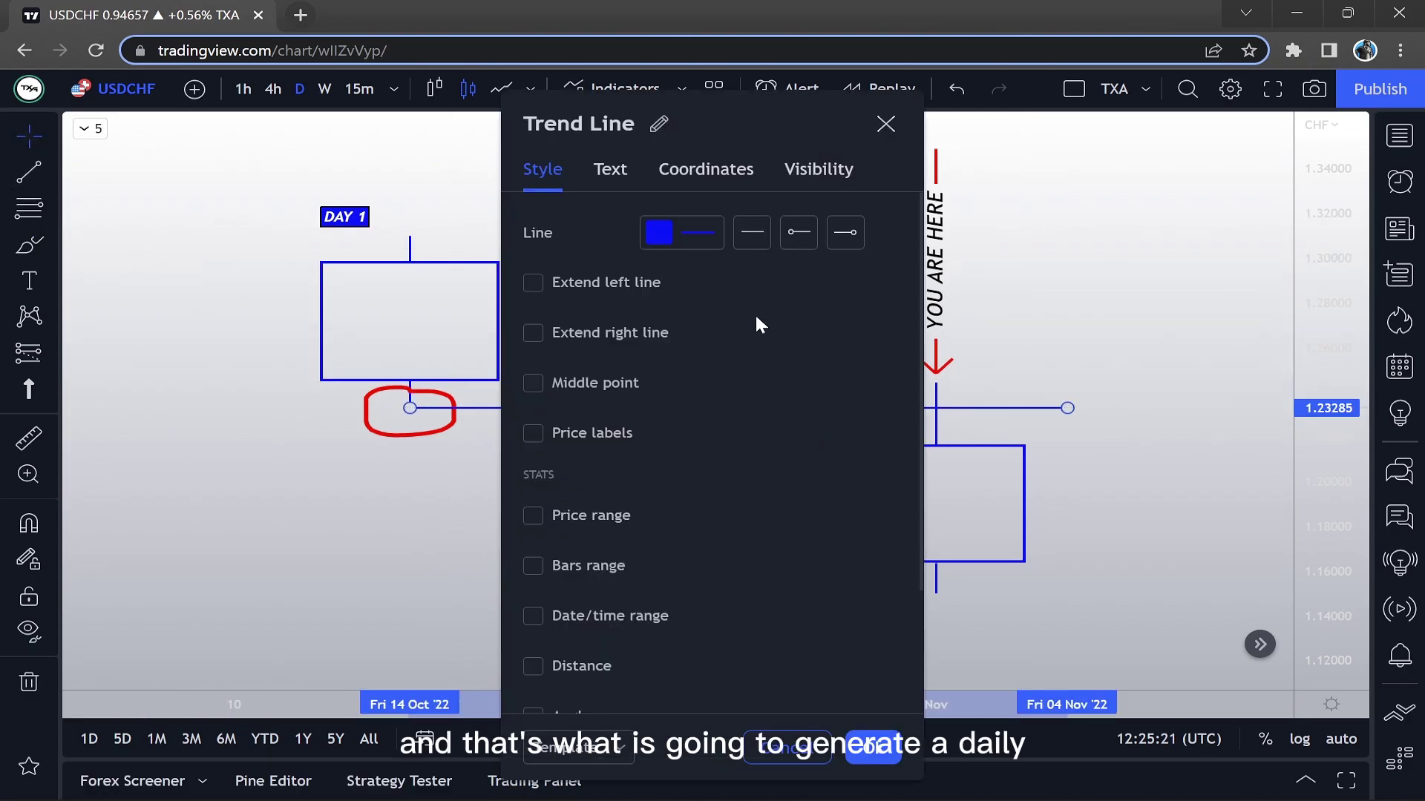
click(616, 178)
text(DA)
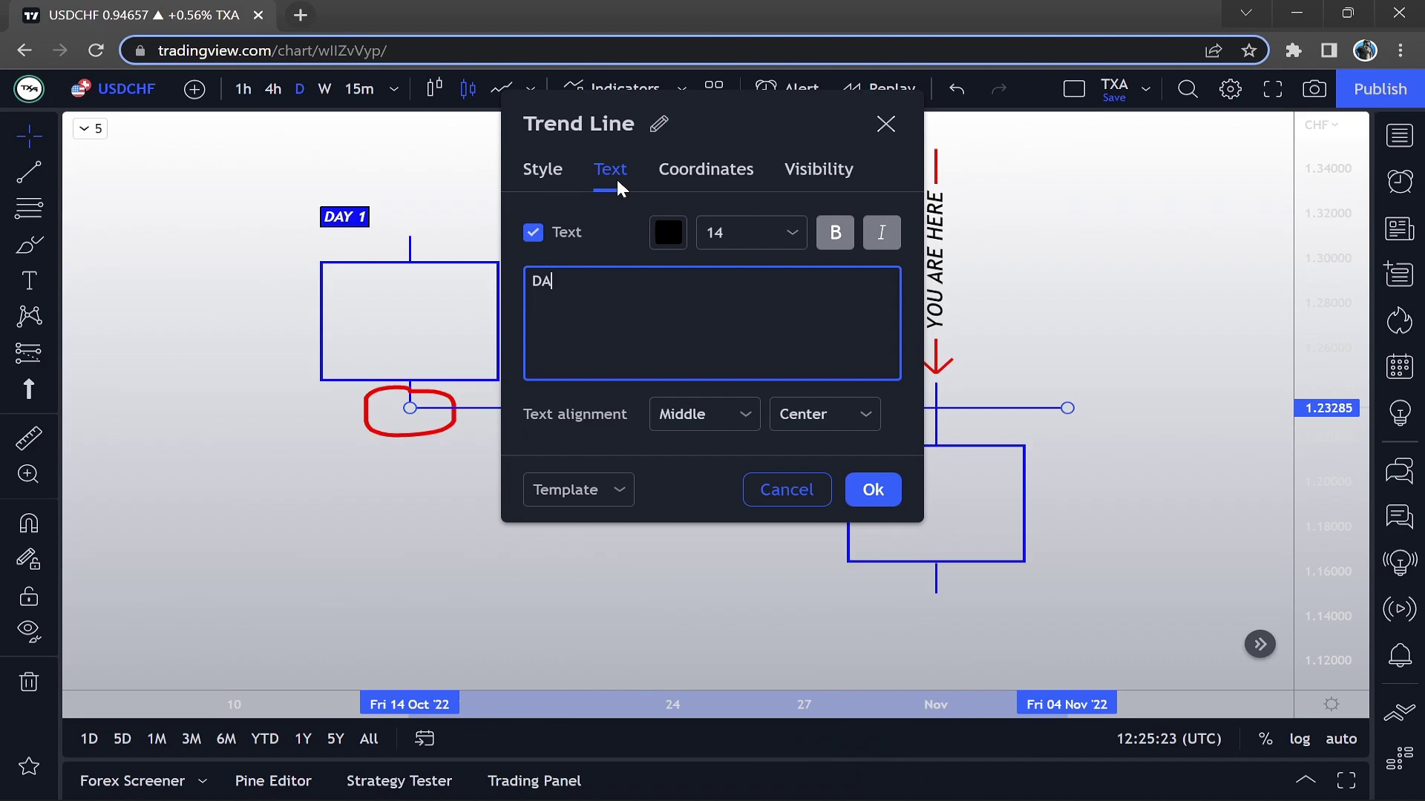
text(ILY RESI)
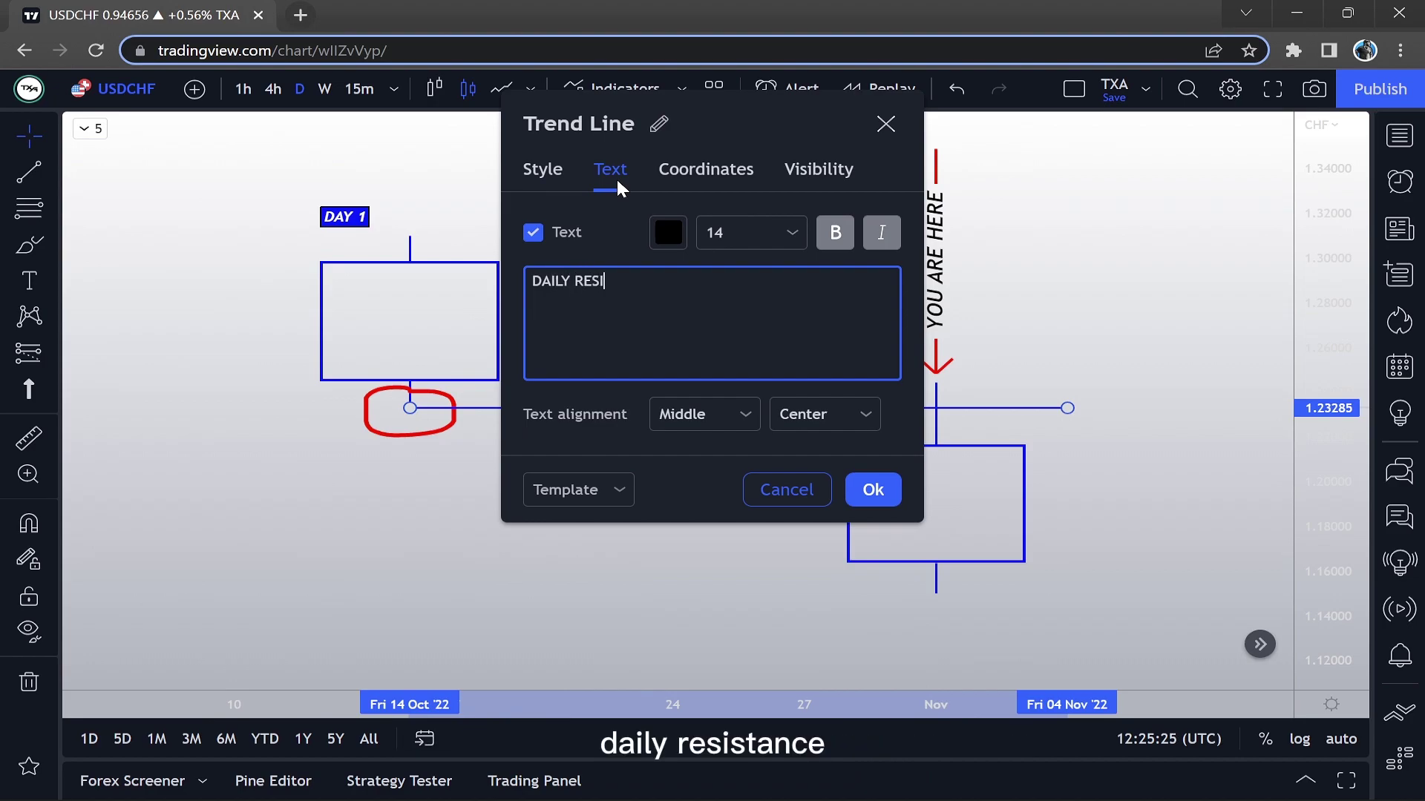
text(STANCE )
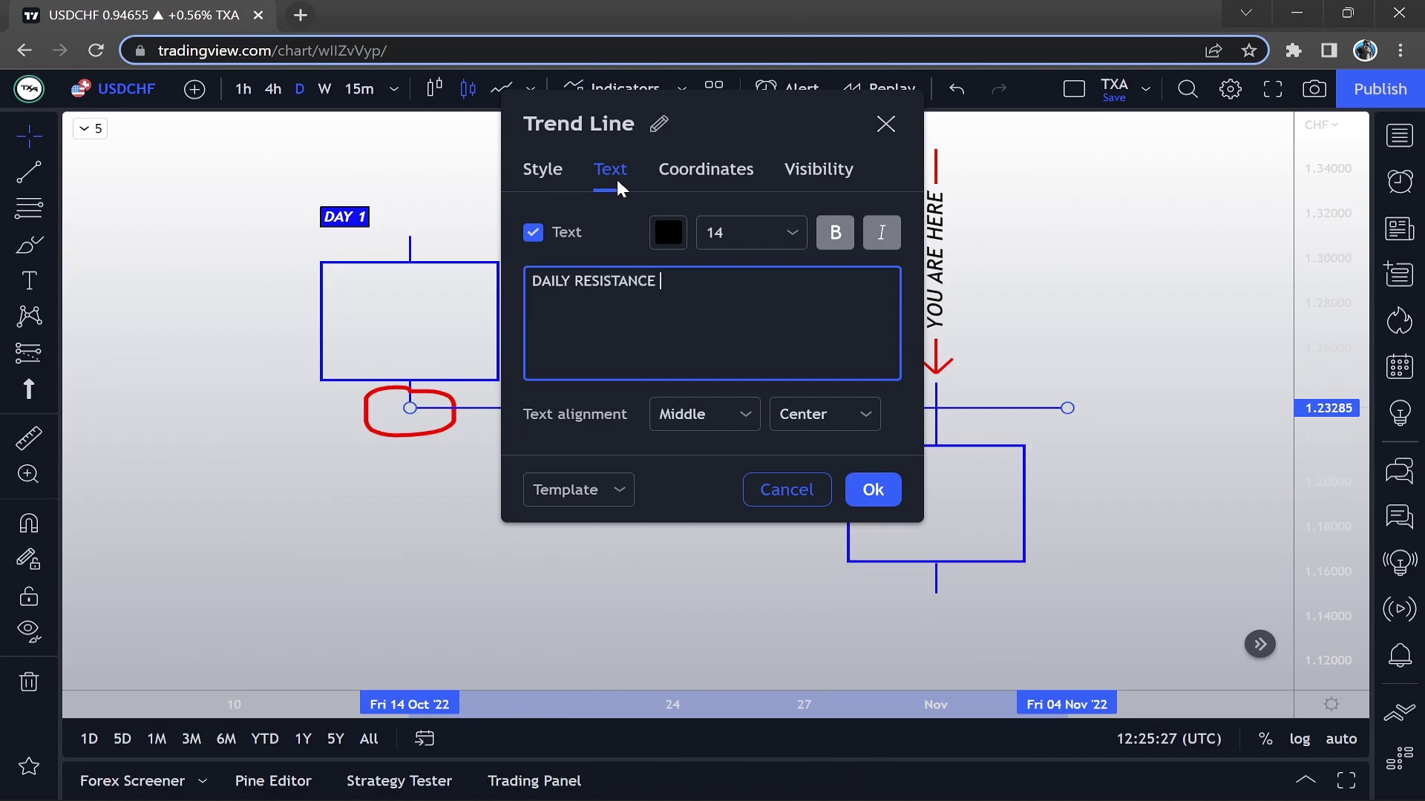
text(LEVEL)
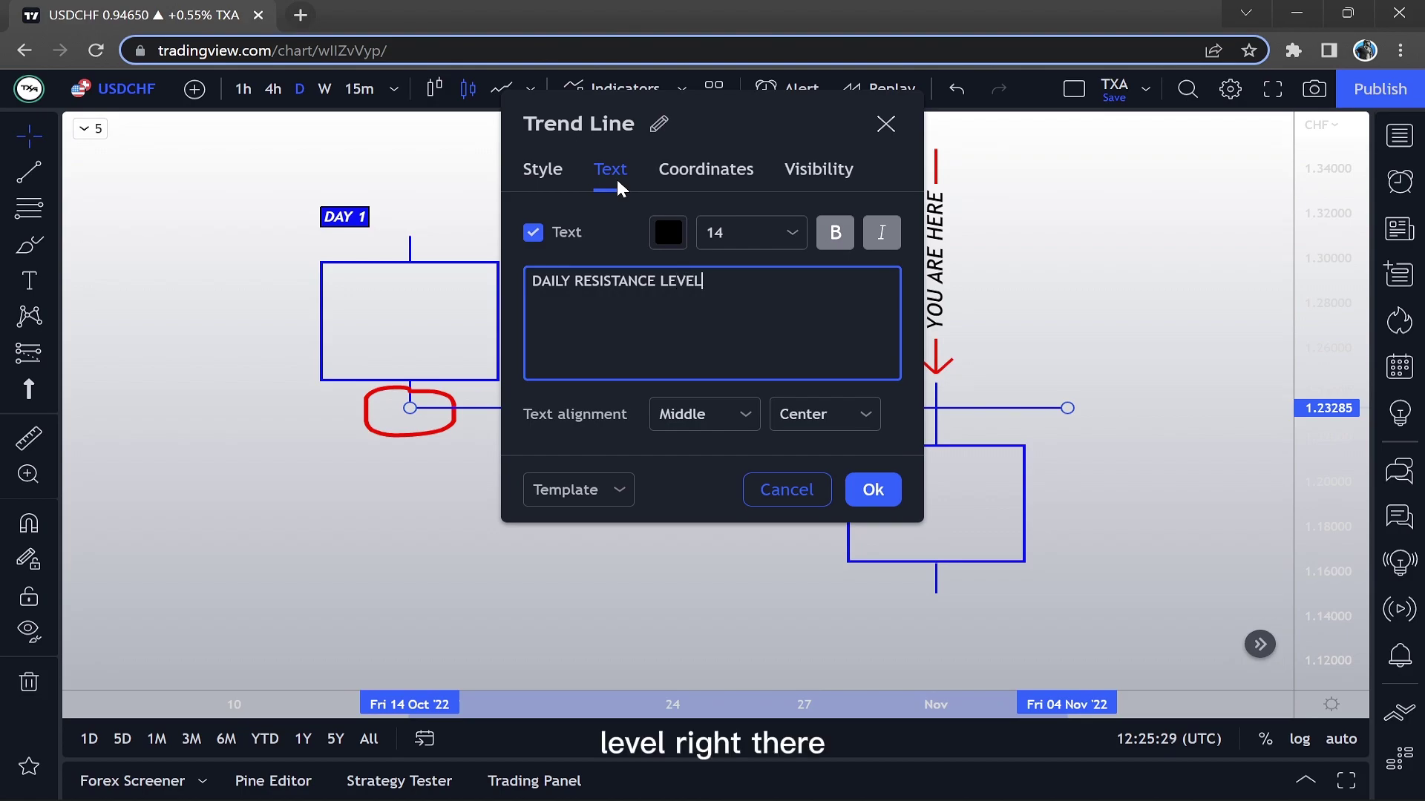
click(871, 491)
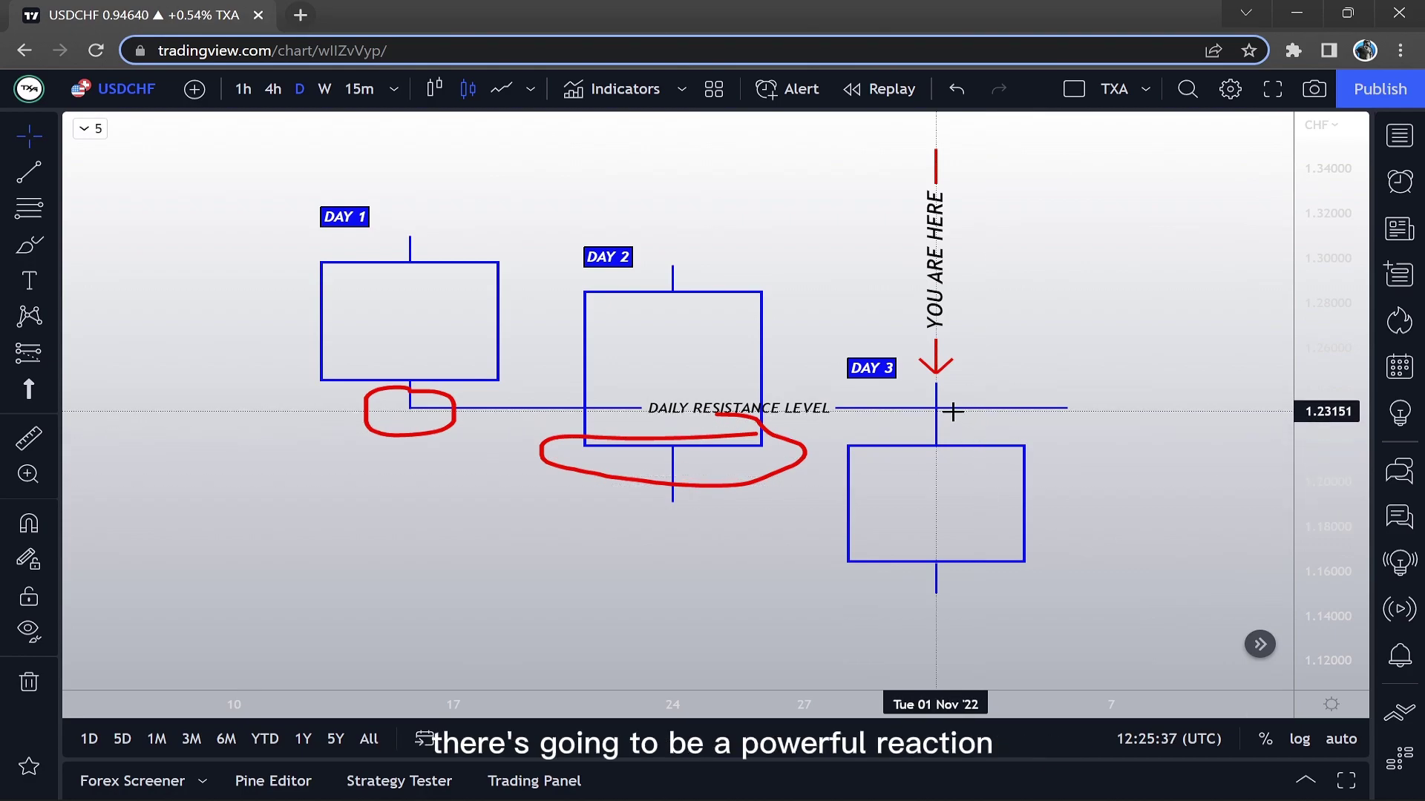
Circle the opening edge at the top of the Day 3 candle body with a red brush stroke.
click(17, 247)
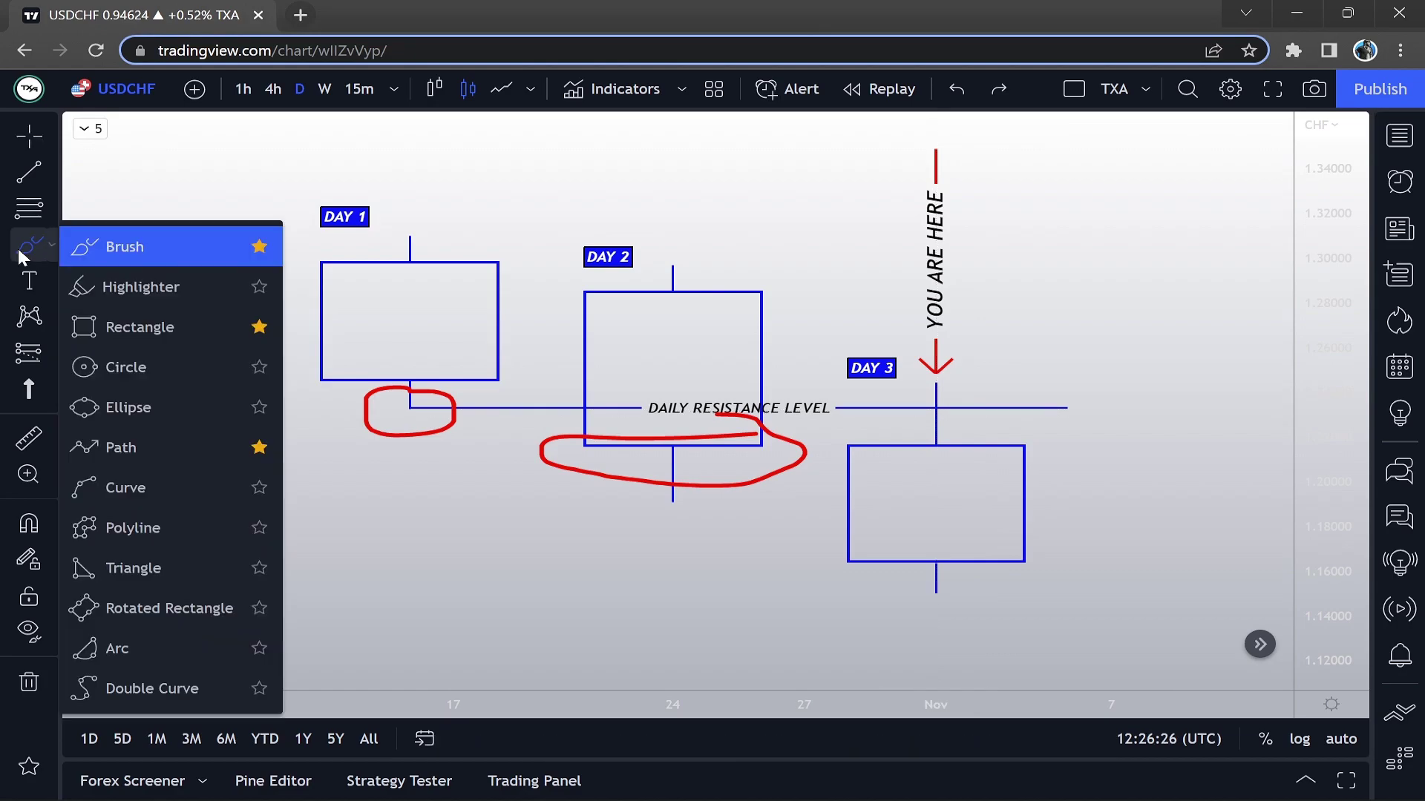
click(198, 242)
mouse_move(1020, 432)
mouse_down()
mouse_move(827, 416)
mouse_move(834, 461)
mouse_move(936, 473)
mouse_move(1036, 465)
mouse_move(1034, 430)
mouse_move(1015, 432)
mouse_up()
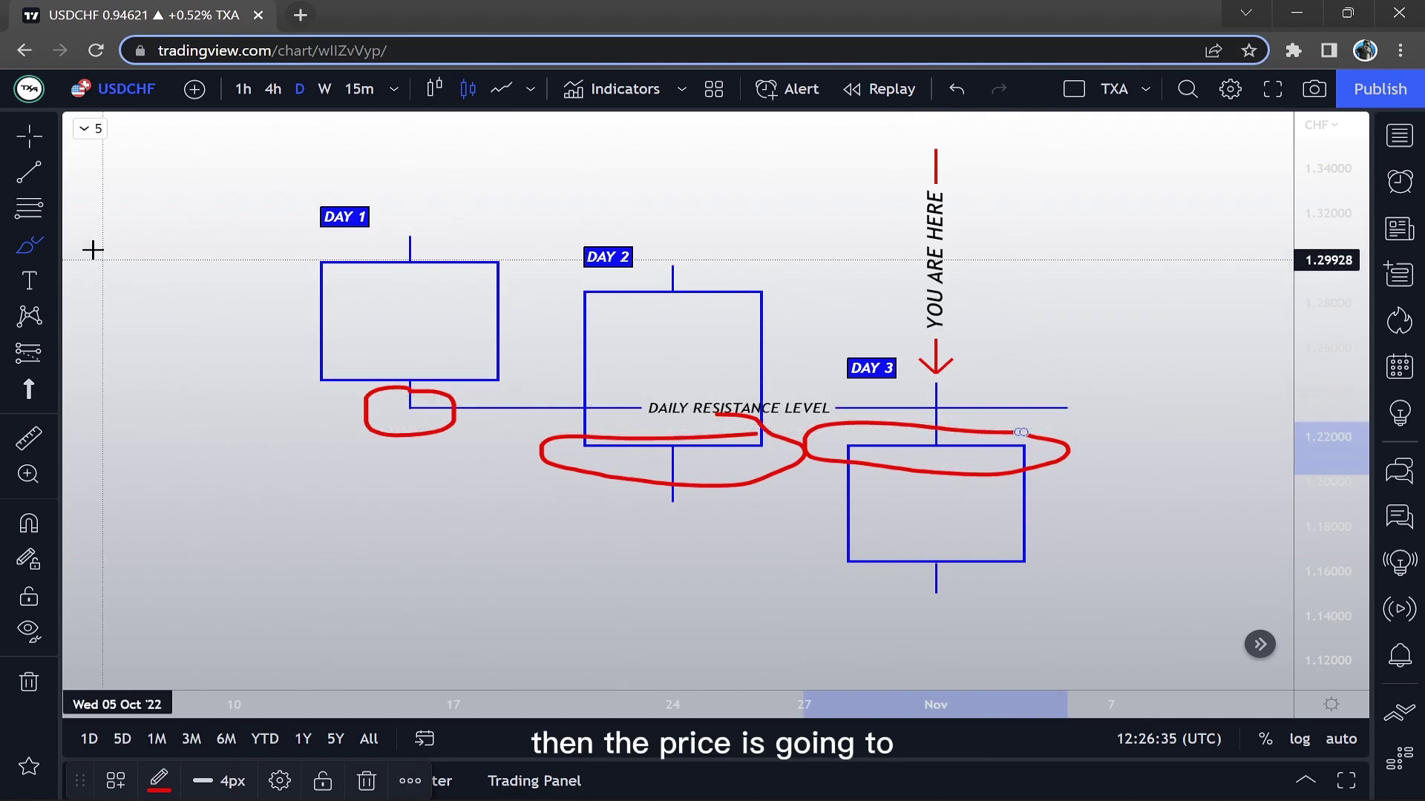
Draw a path arrow from Day 3's open up to about 1.244 above the resistance line, ending down at about 1.150 on 4 November.
click(52, 247)
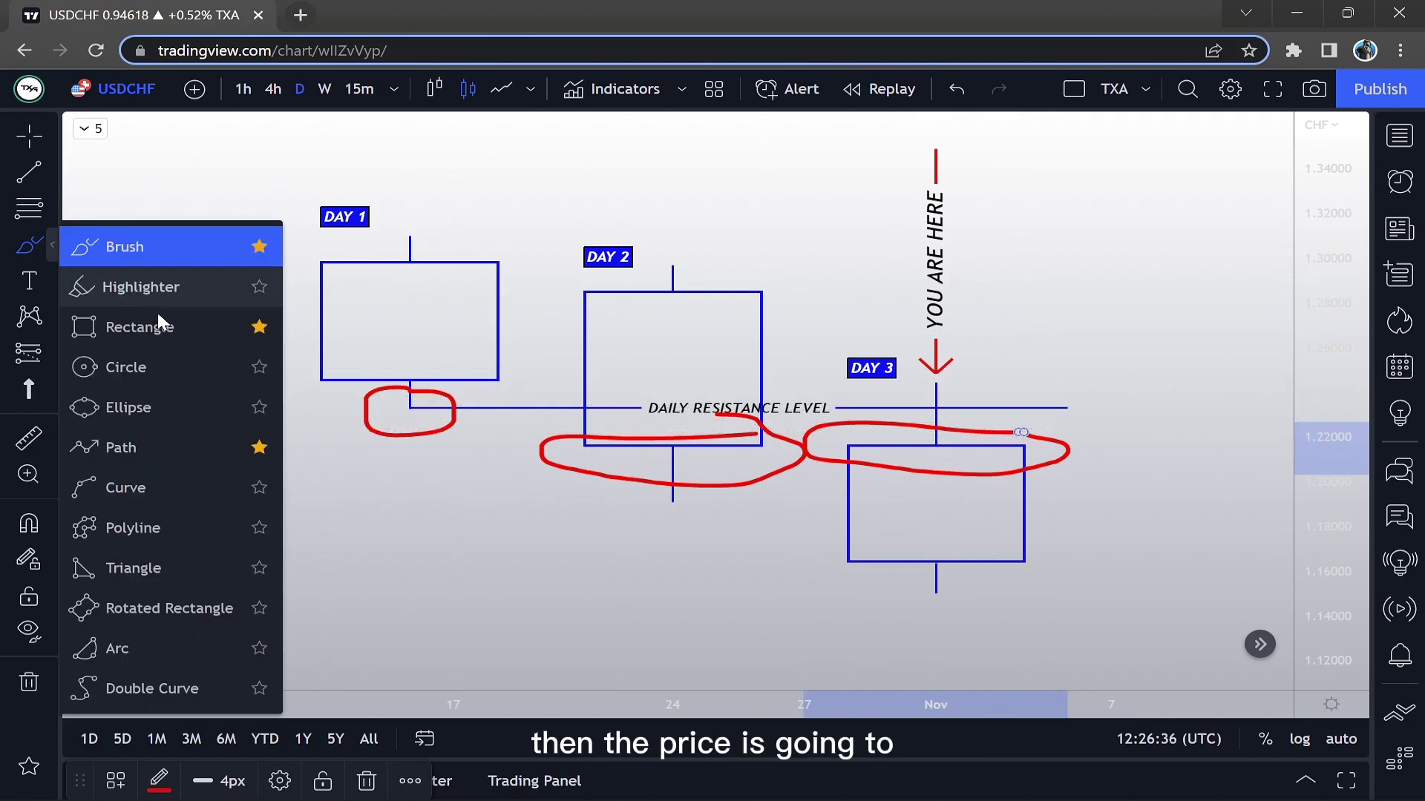
click(181, 445)
click(979, 446)
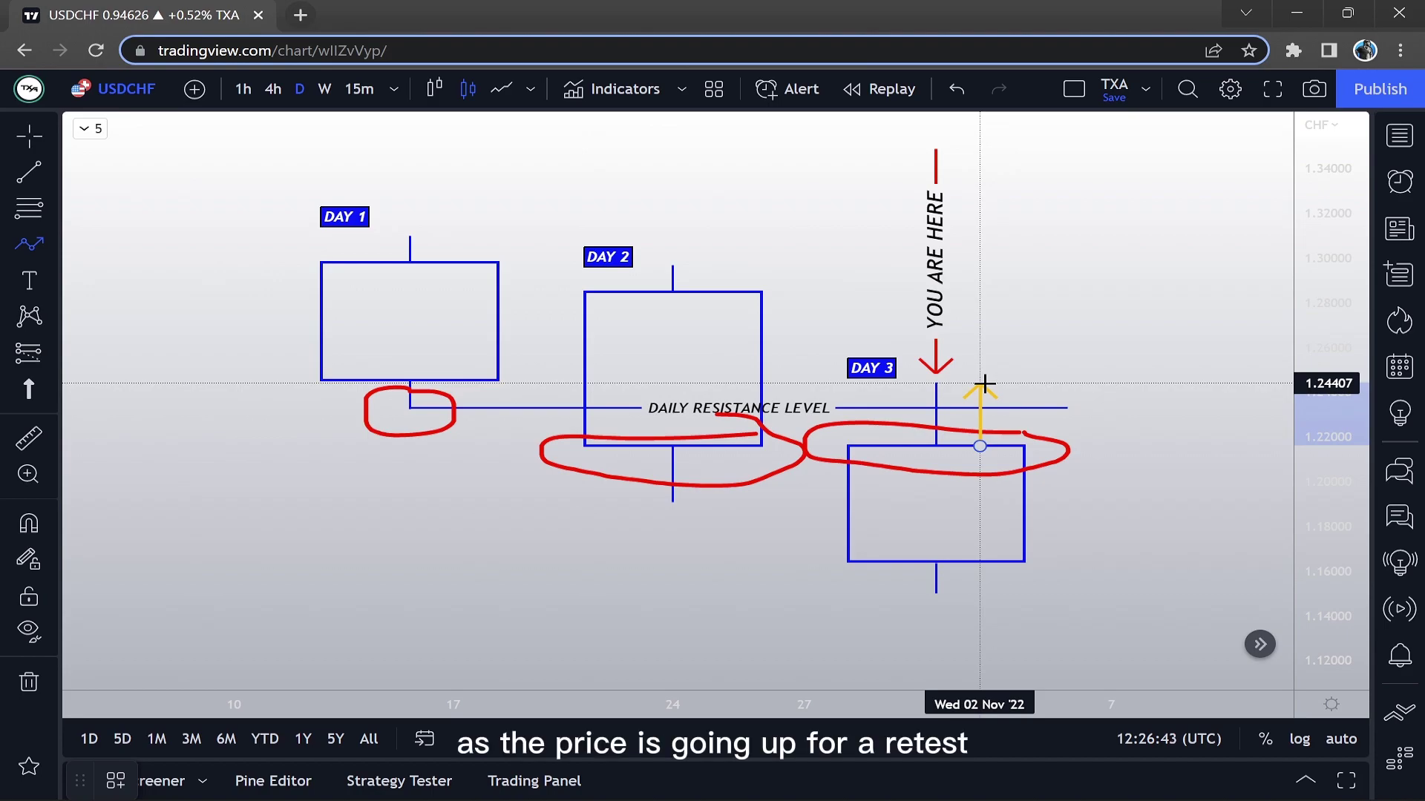
click(981, 383)
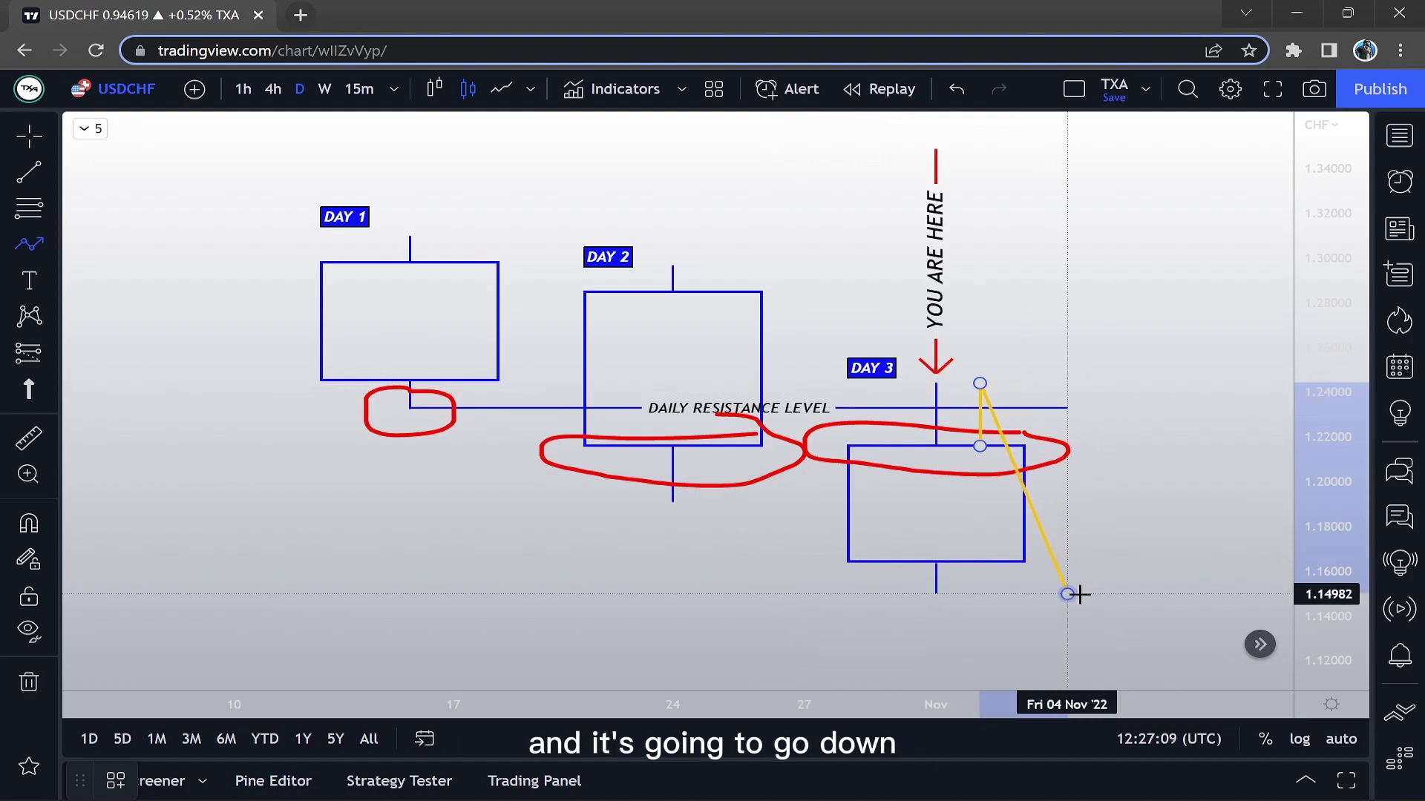
double_click(1067, 593)
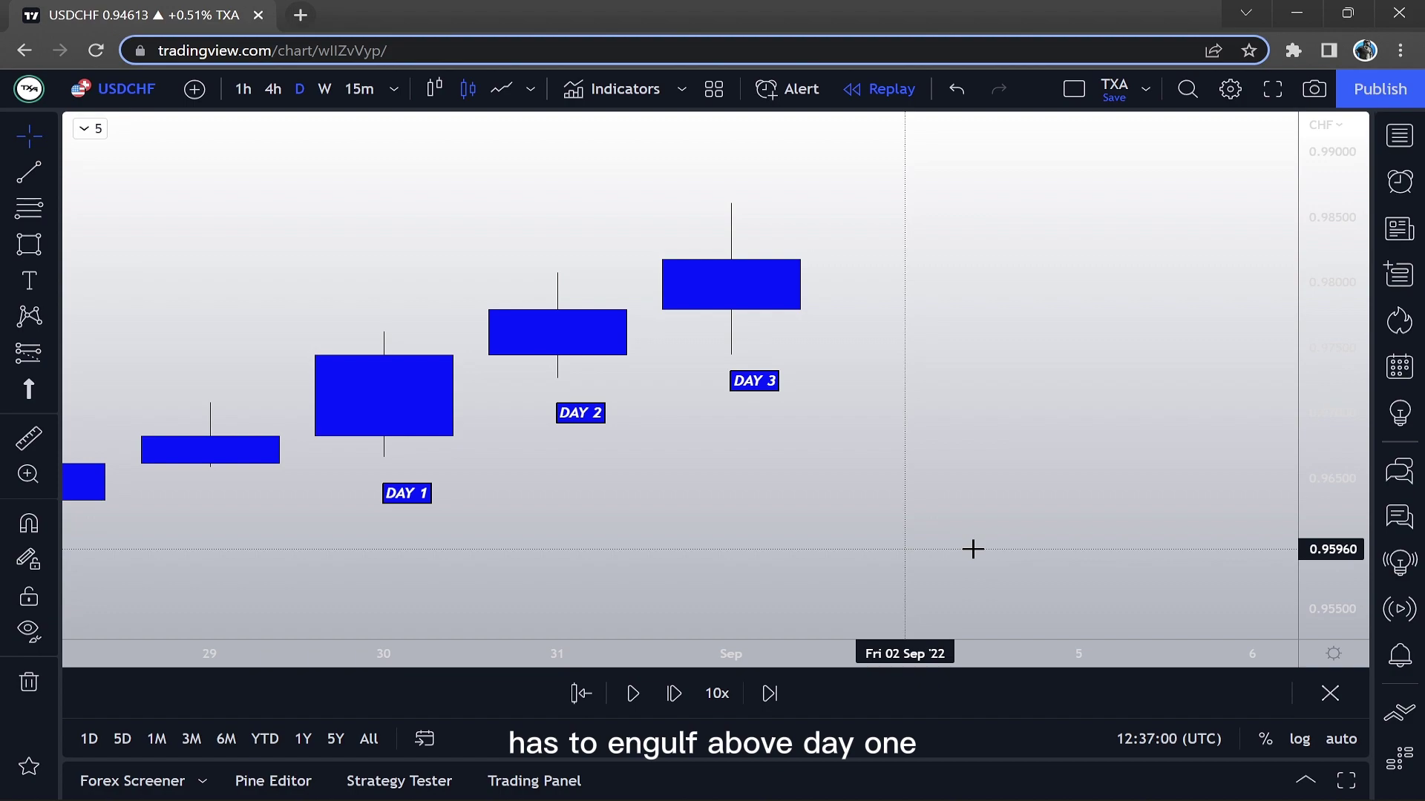
Draw a horizontal trend line at 0.97637 from the Day 1 candle's high on 30 August to 2 September.
click(28, 172)
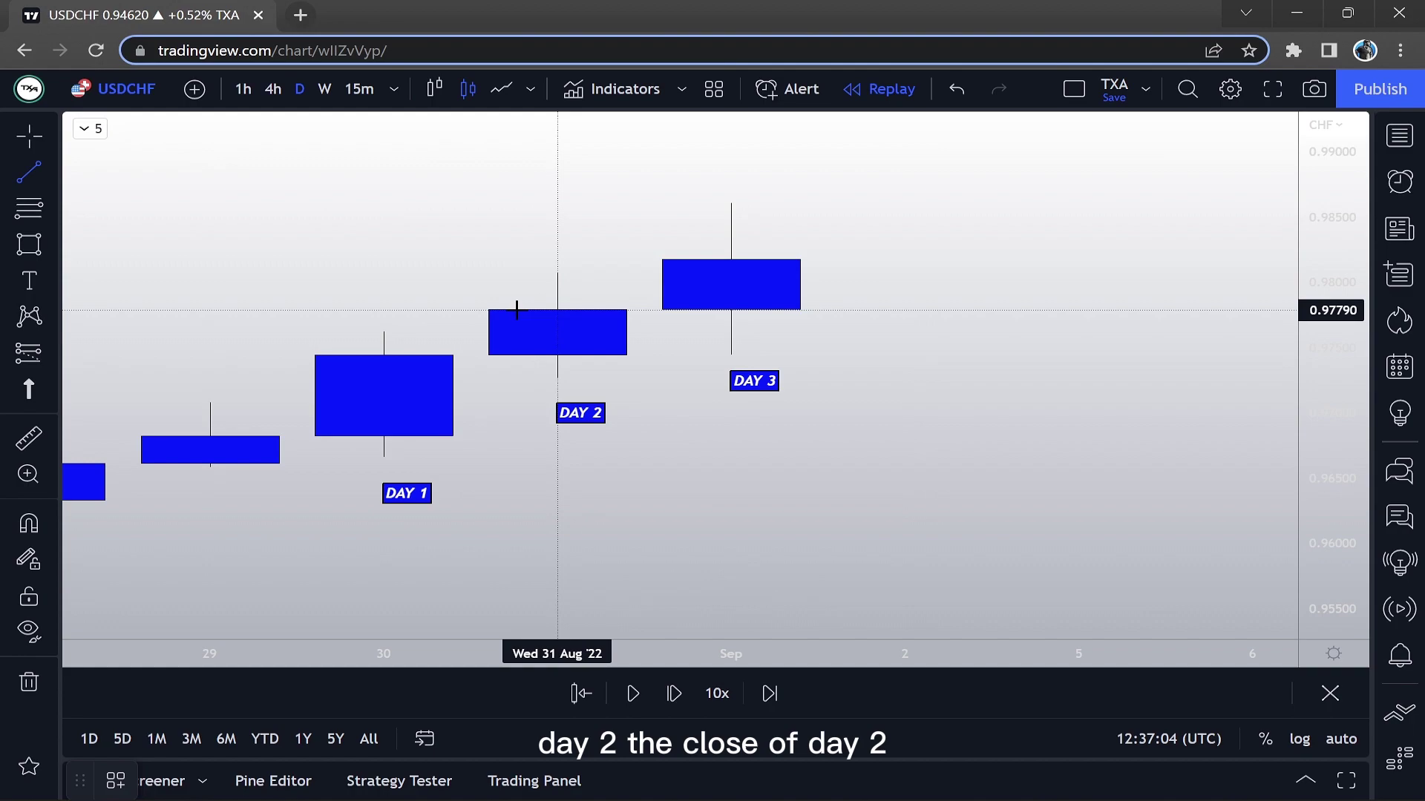
click(384, 330)
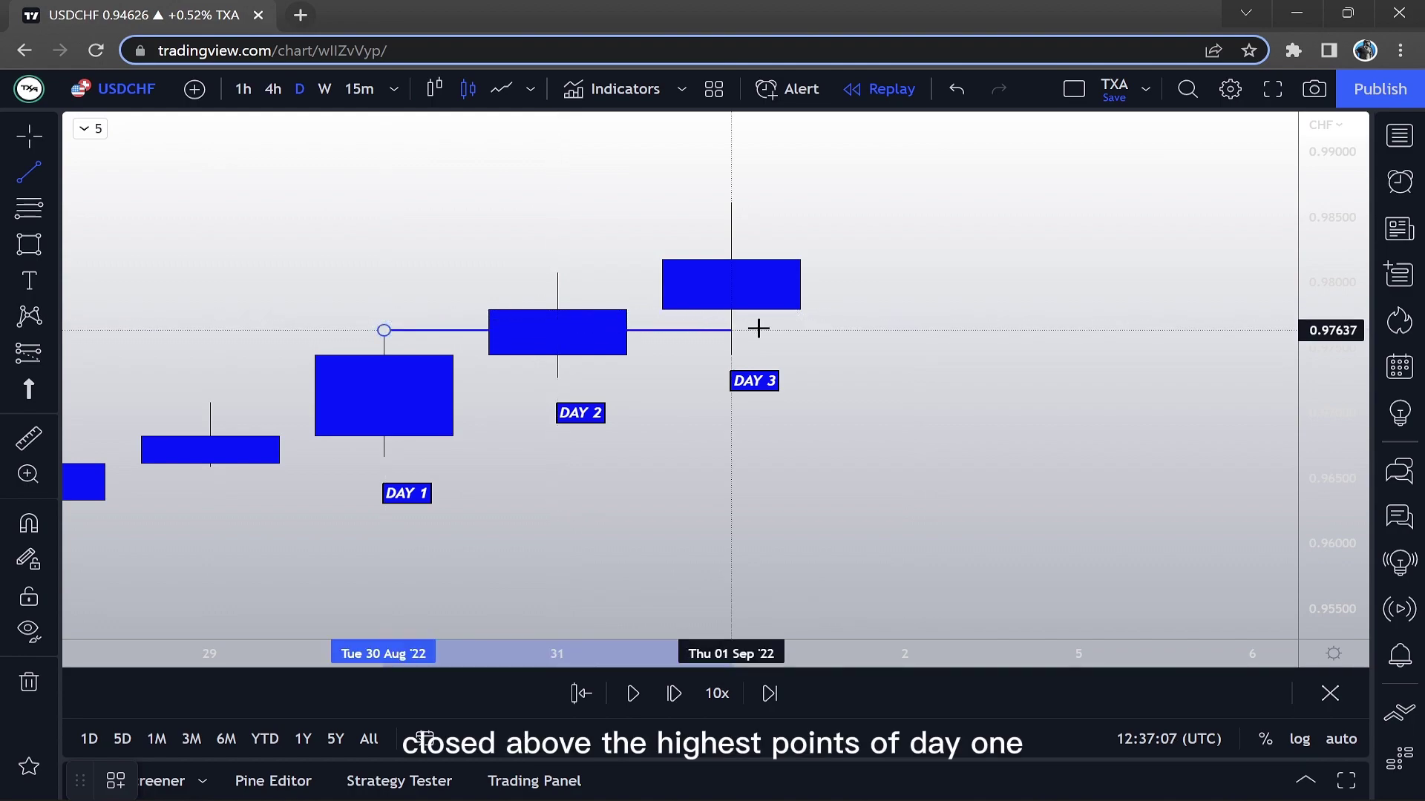
click(905, 330)
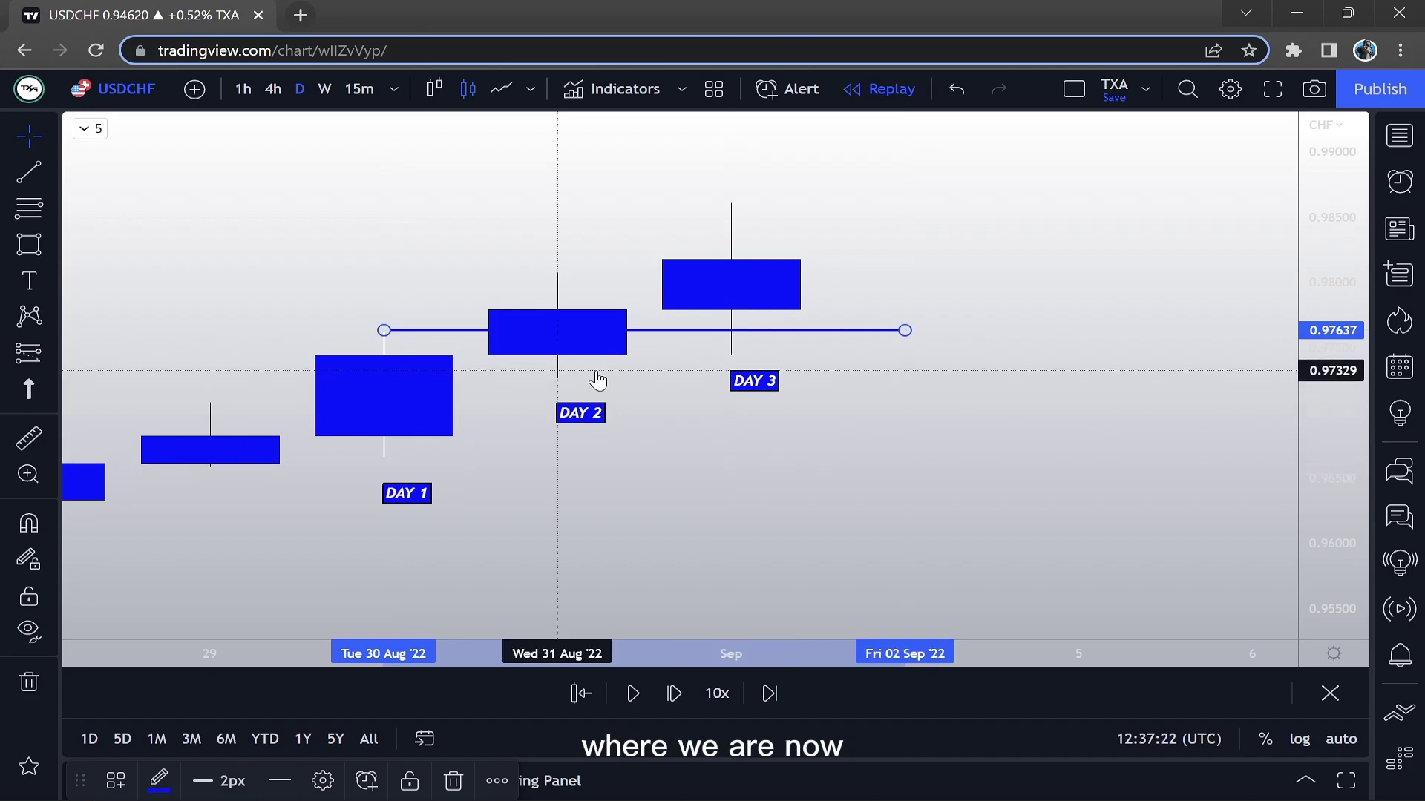
click(734, 455)
Label the horizontal trend line at Day 1's high DAILY SUPPORT LEVEL.
click(819, 330)
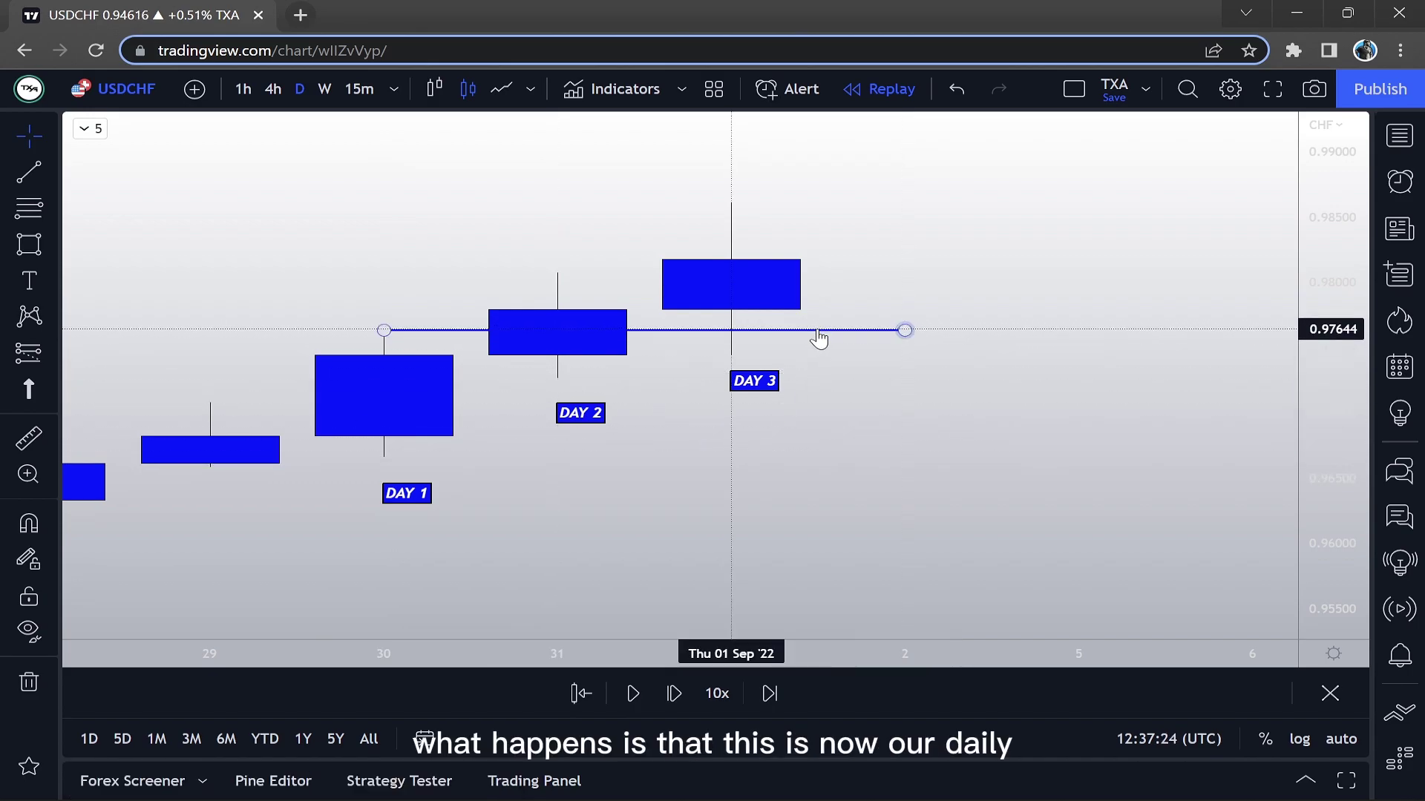
double_click(818, 330)
text(DAI)
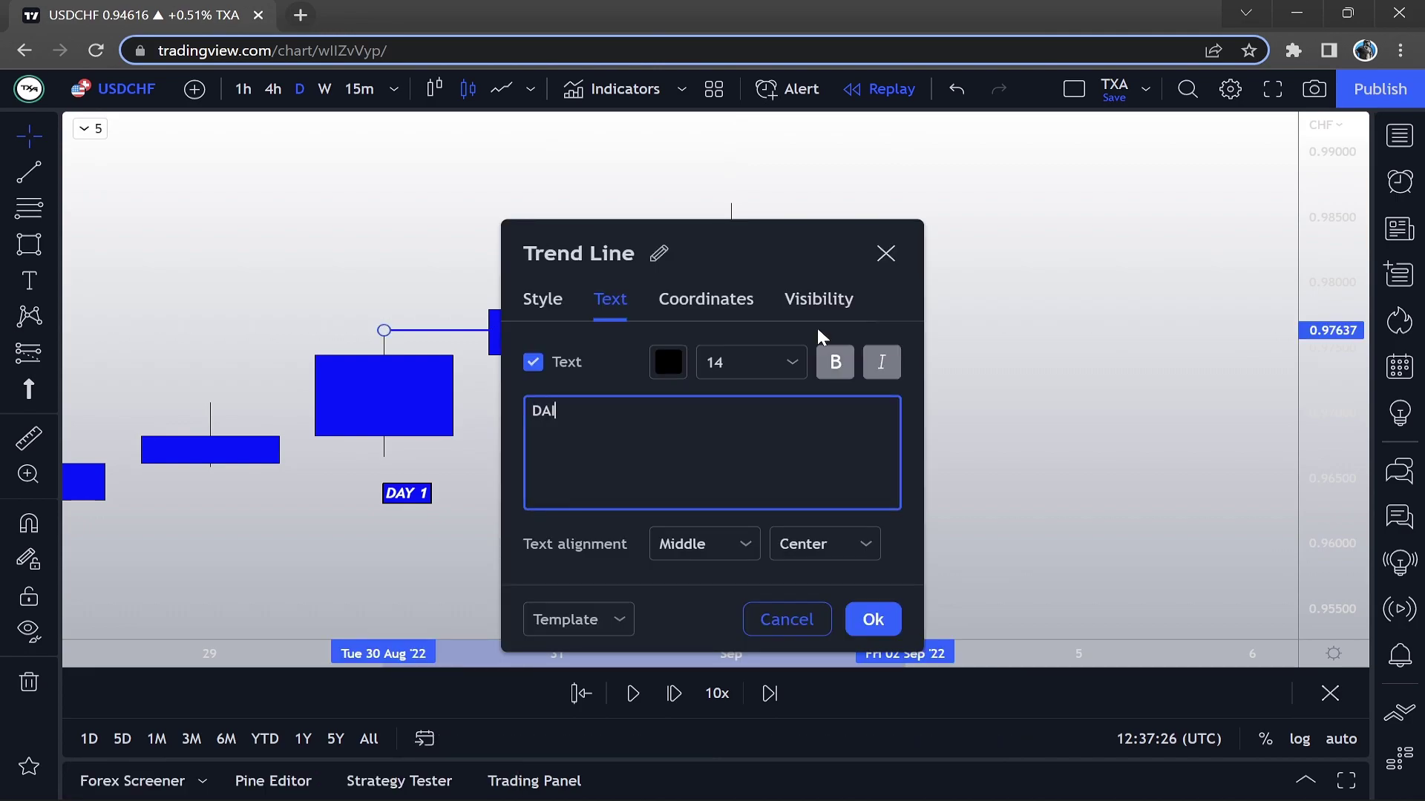
text(LY SUPPORT LEVEL)
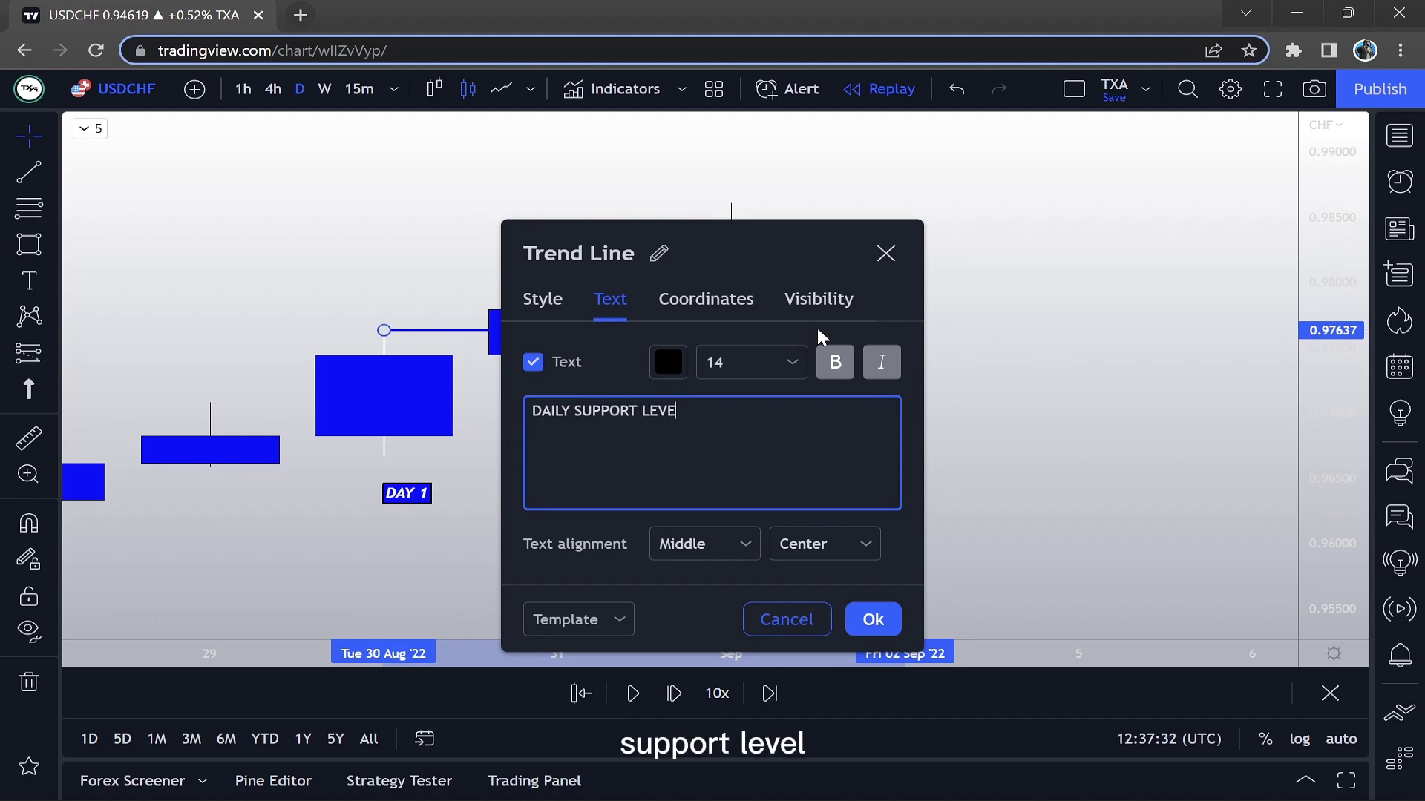
click(872, 620)
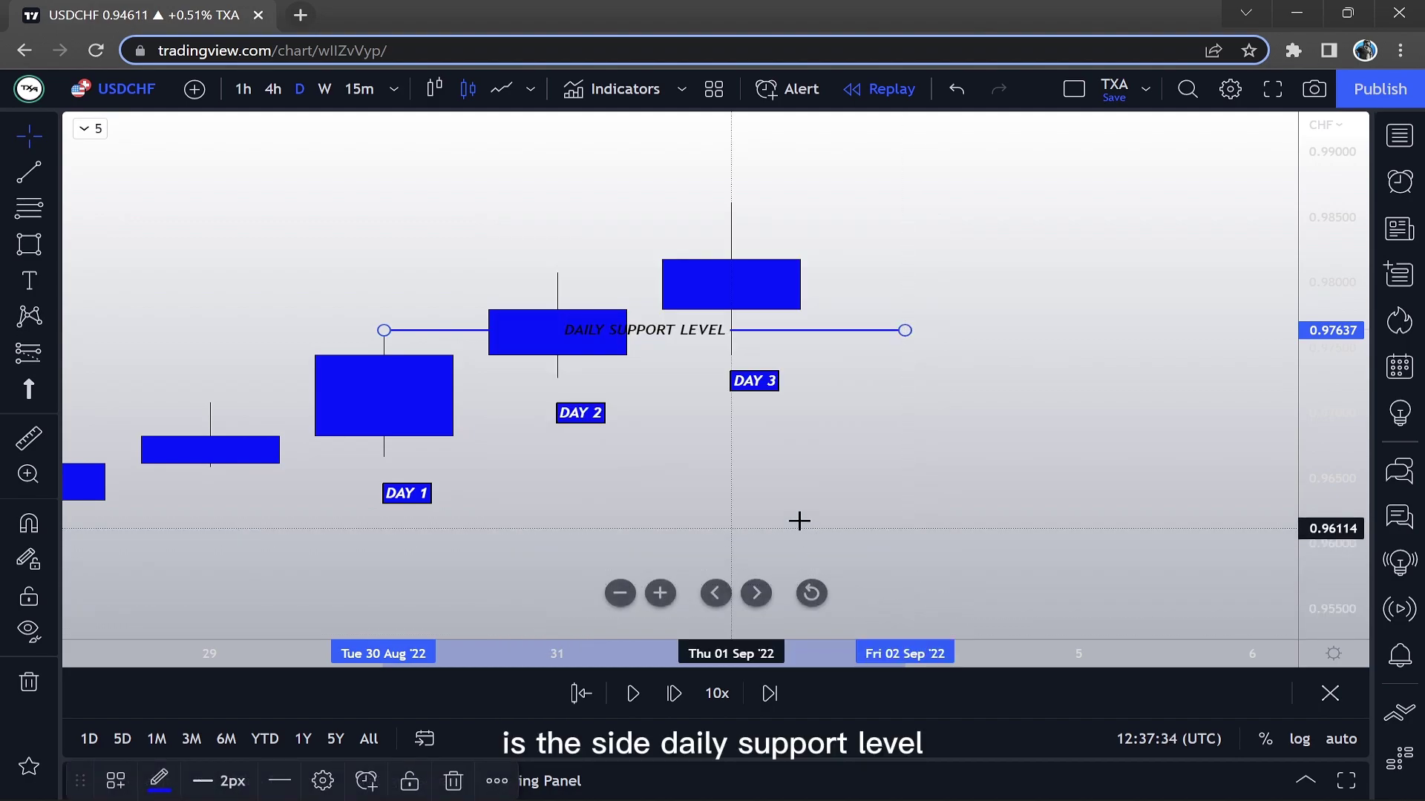
Bring the daily support line and its label in front of the candles in the visual order.
drag(881, 455, 1039, 458)
double_click(1341, 573)
scroll(1147, 365, up, 2)
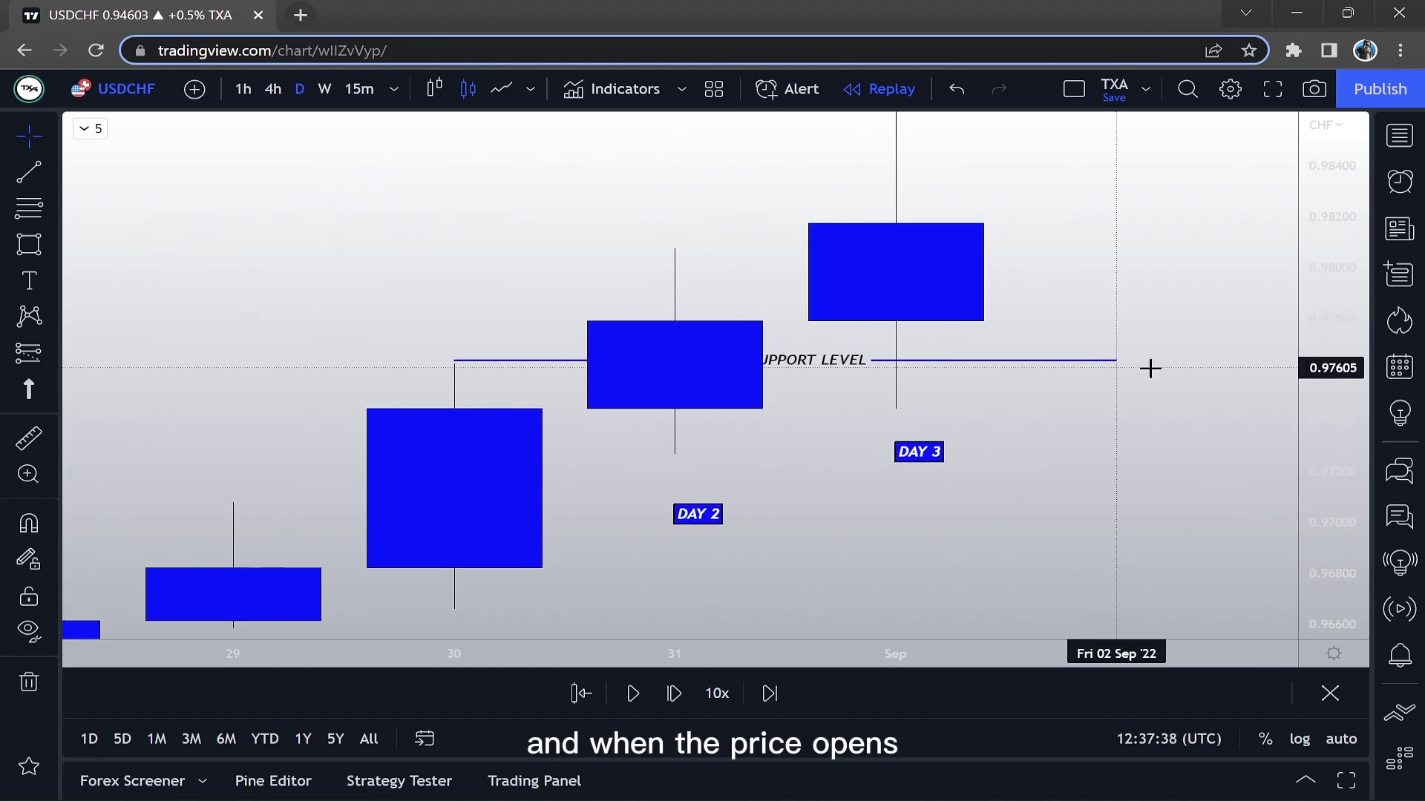
click(853, 371)
right_click(843, 364)
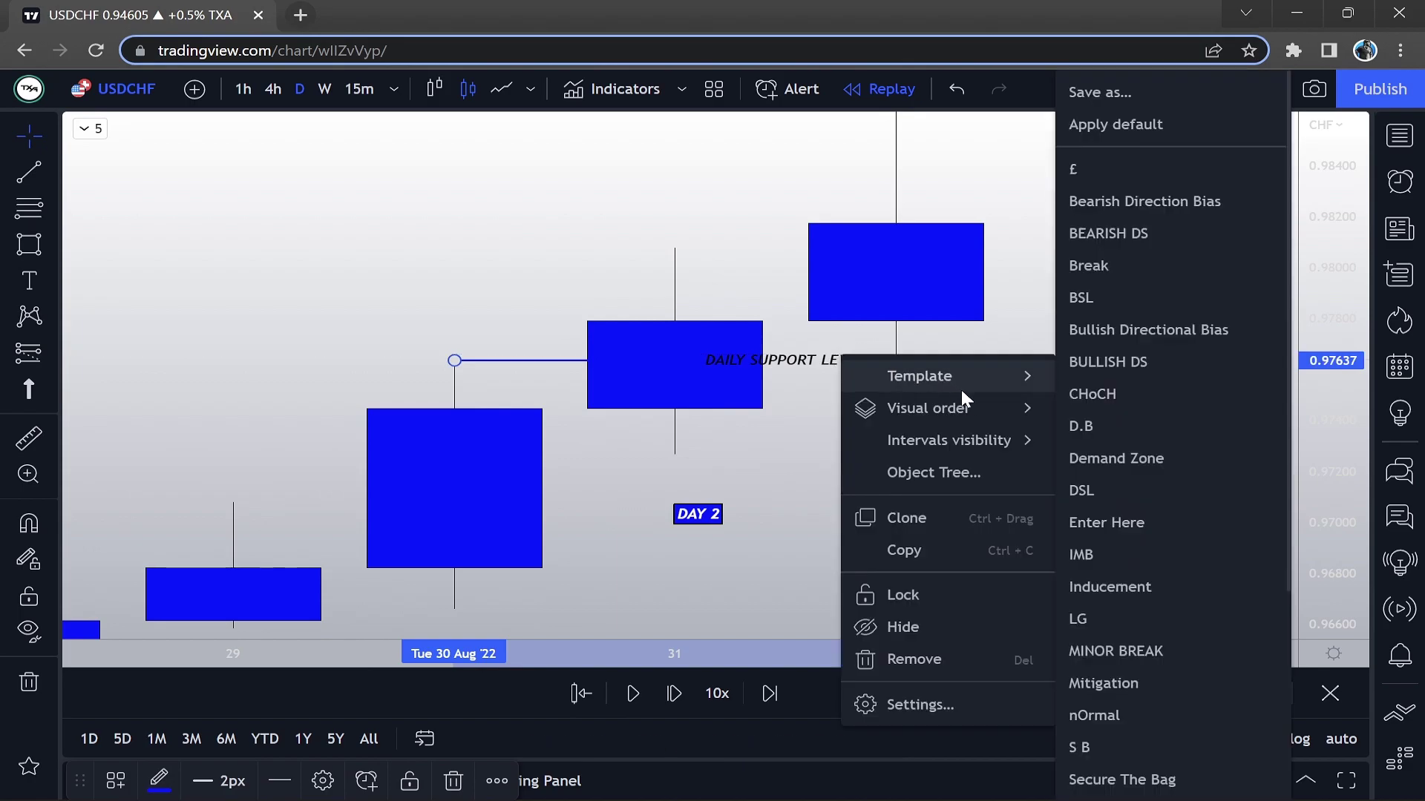
mouse_move(1025, 406)
click(1094, 413)
click(1183, 286)
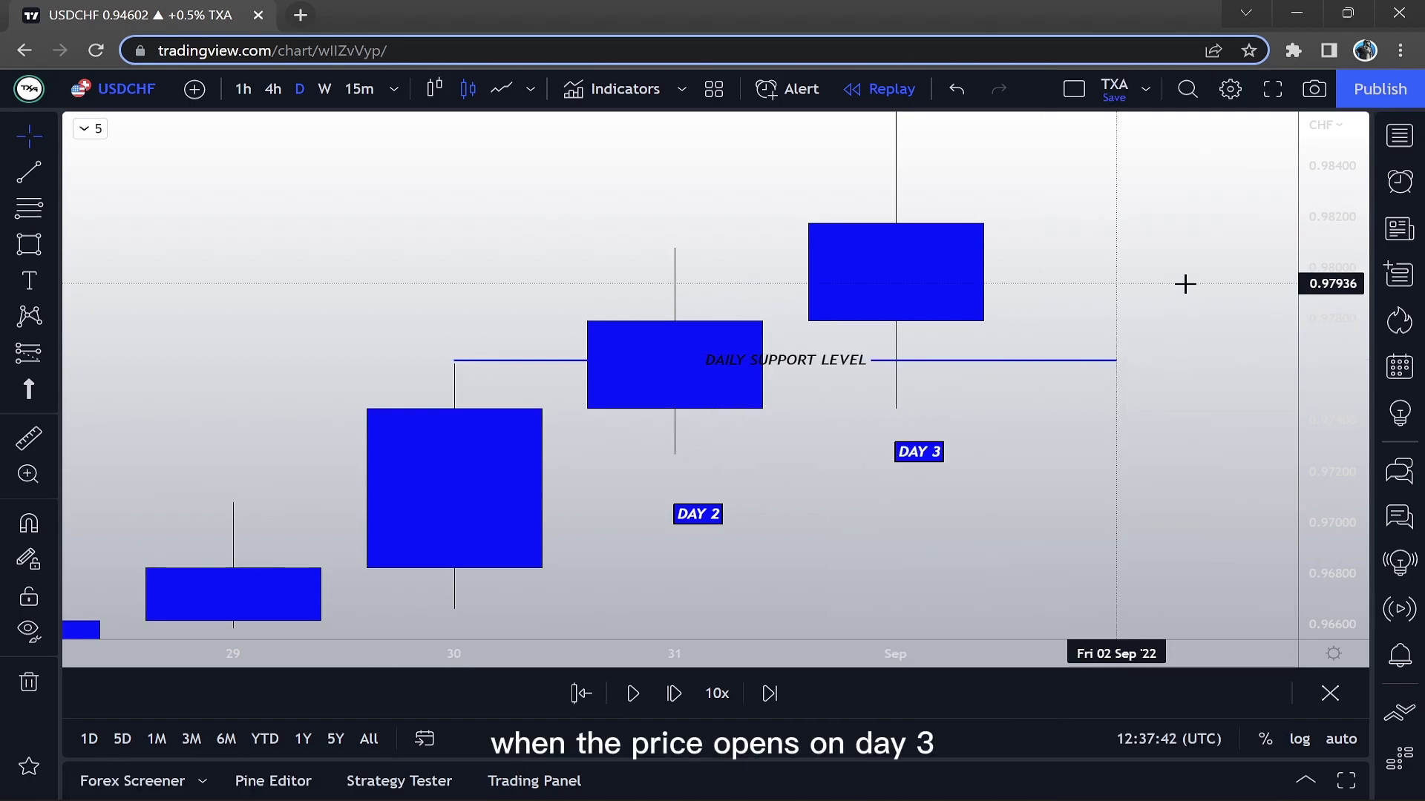
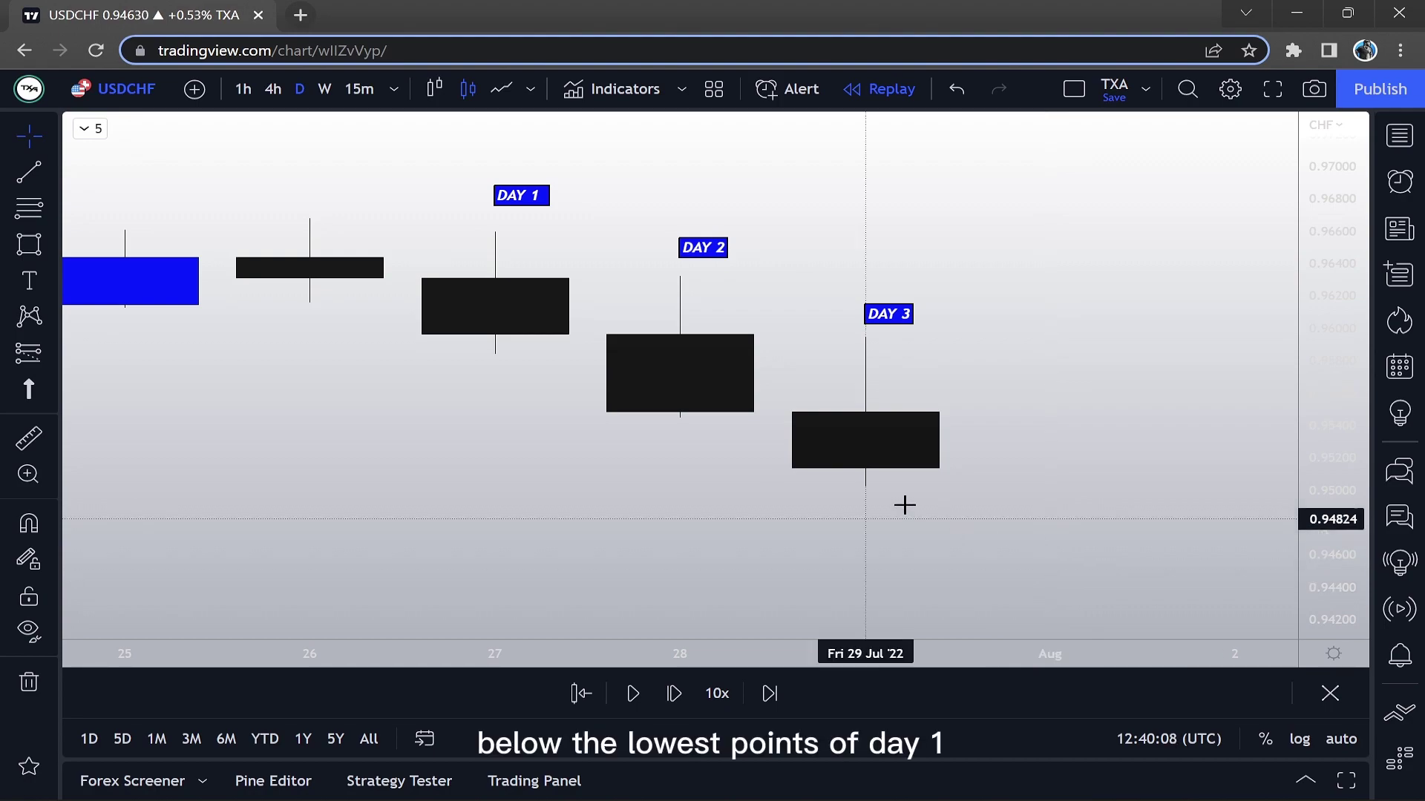
Draw a horizontal trend line at 0.95841 from the Day 1 candle's low on 27 July to 1 August.
click(29, 175)
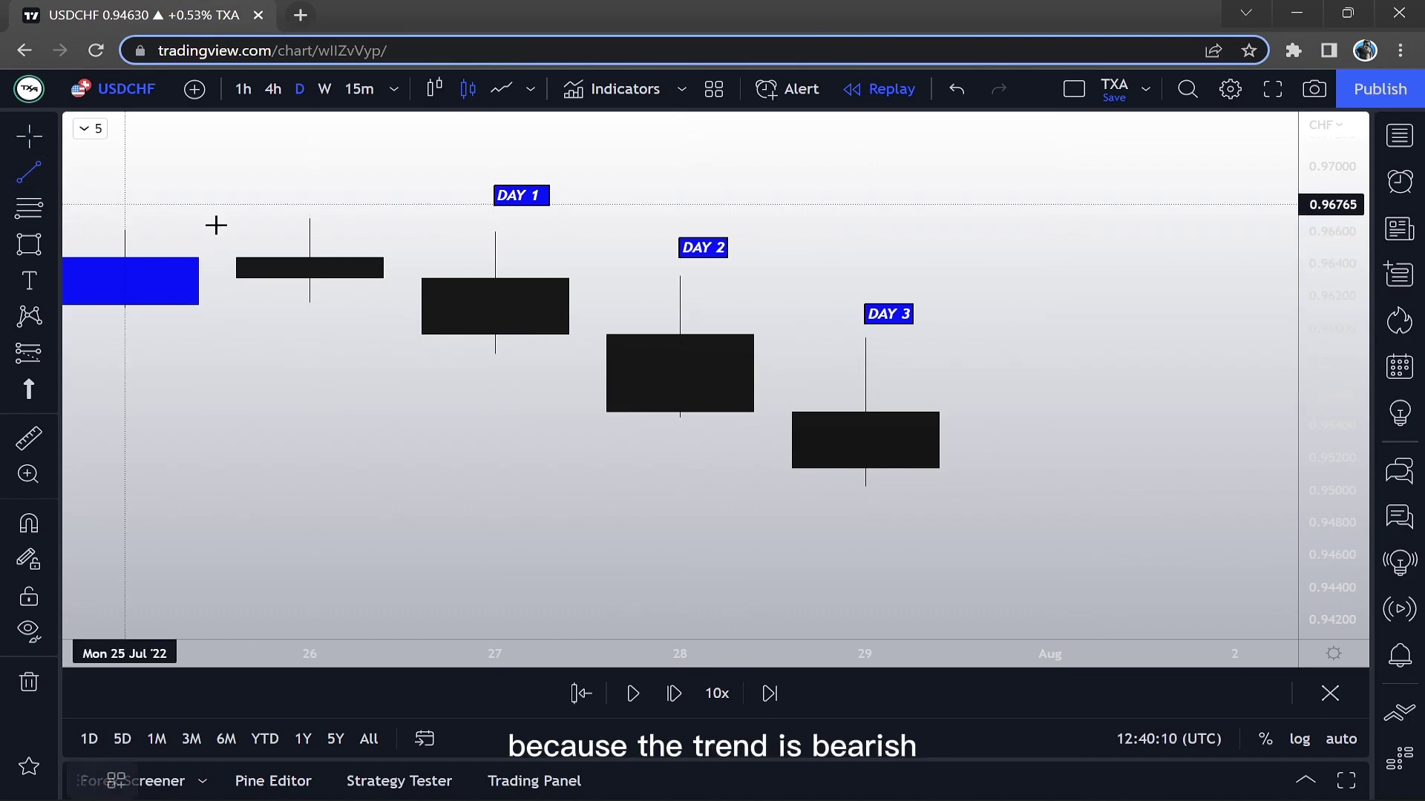
click(501, 354)
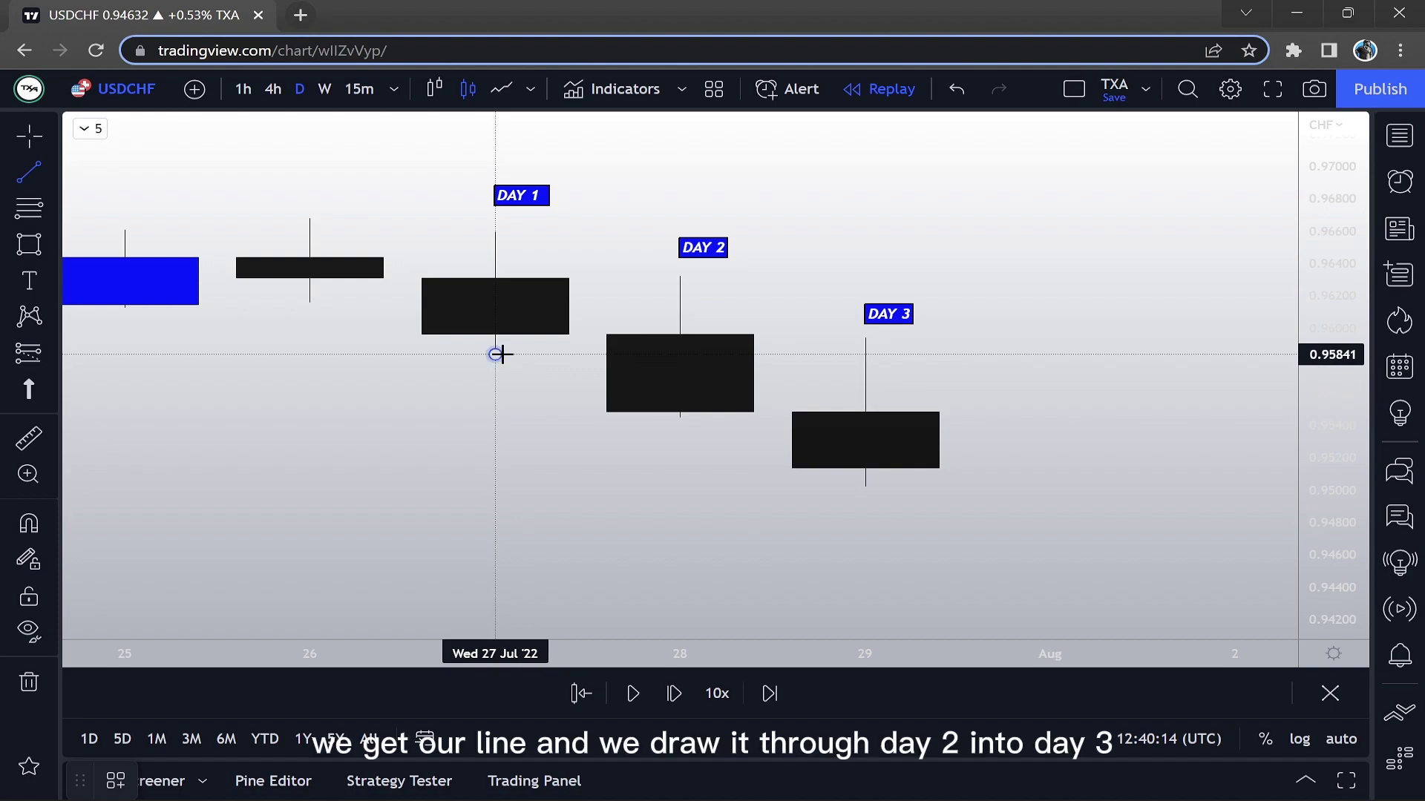
shift+click(1050, 388)
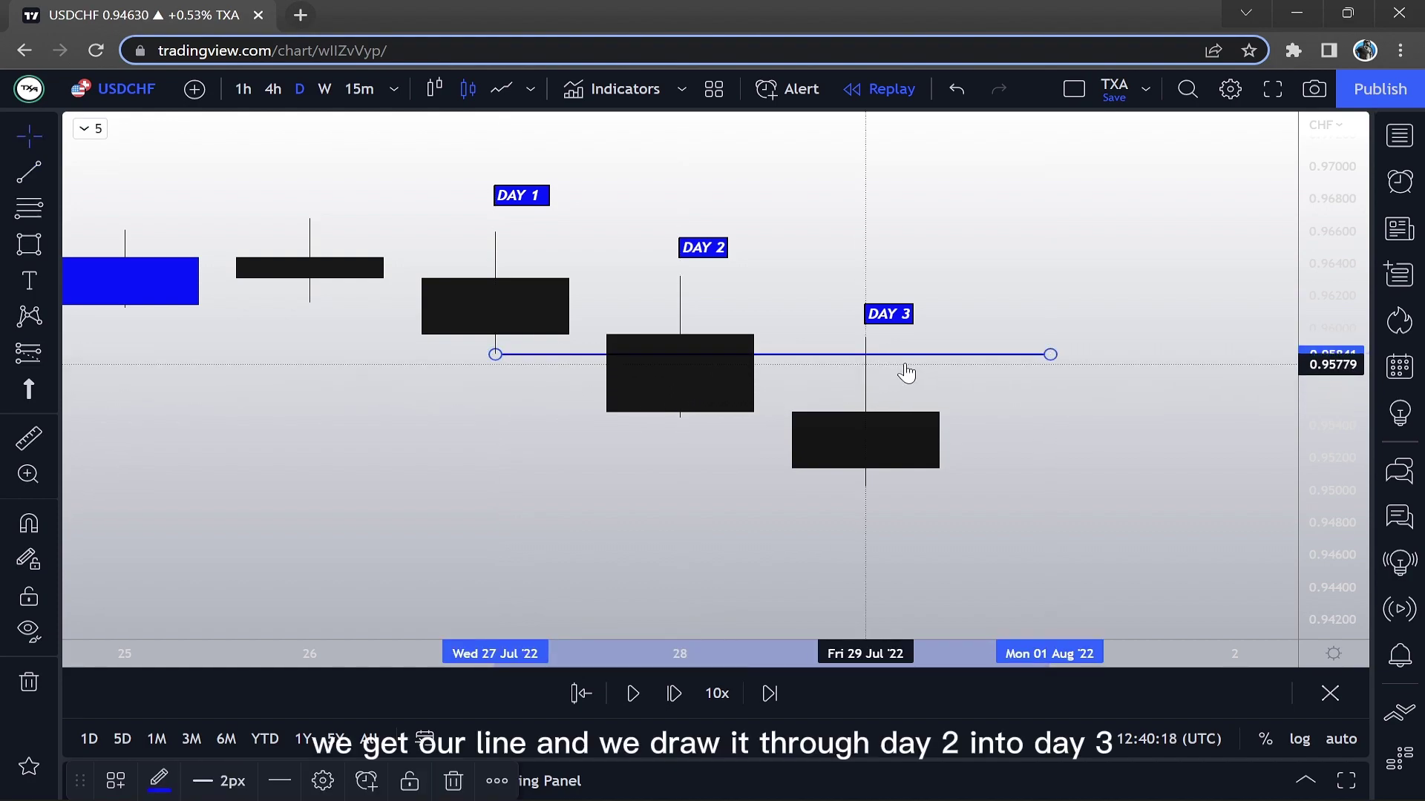
Label the horizontal trend line at Day 1's low DAILY RESISTANCE LEVEL.
double_click(994, 357)
text(DAILY R)
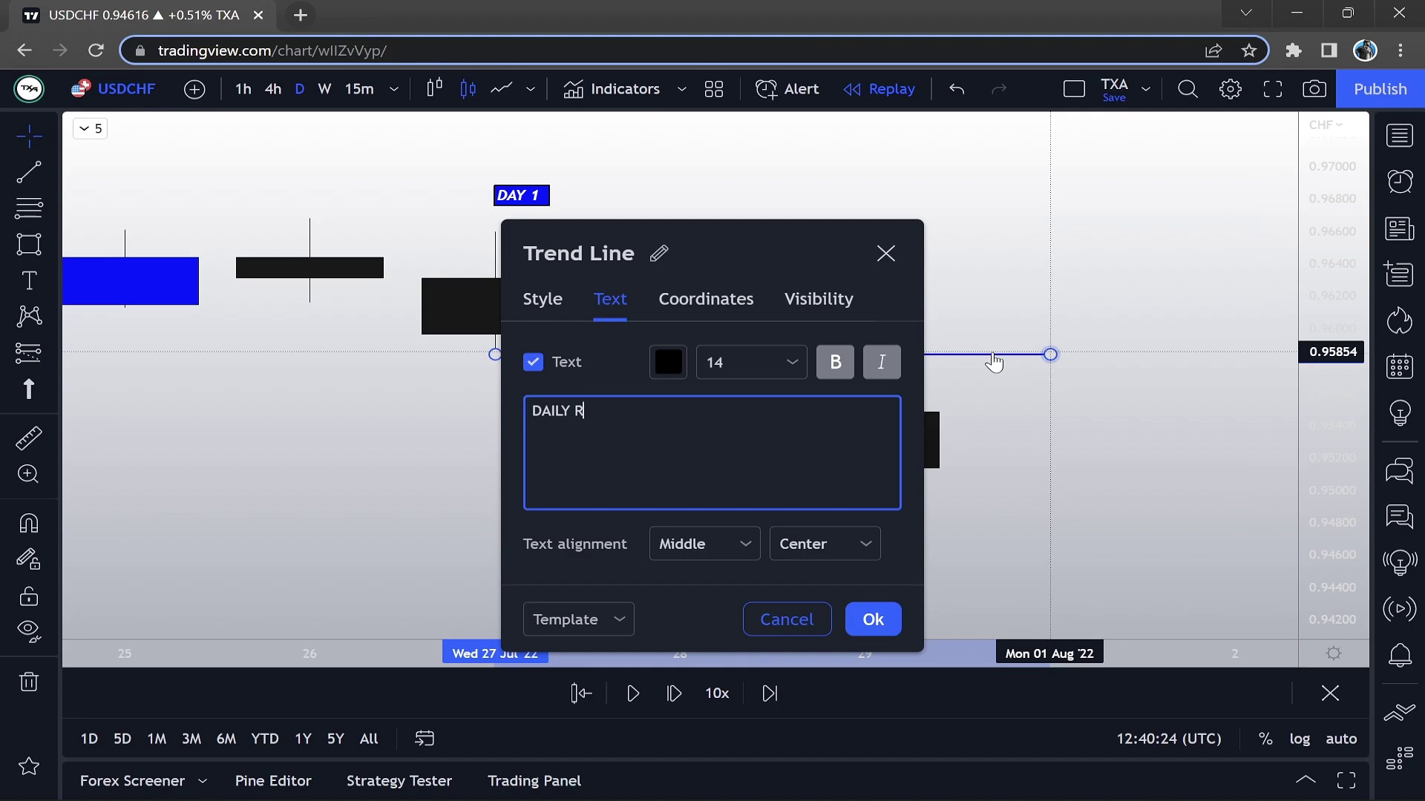
text(ESISTANCE LEVEL)
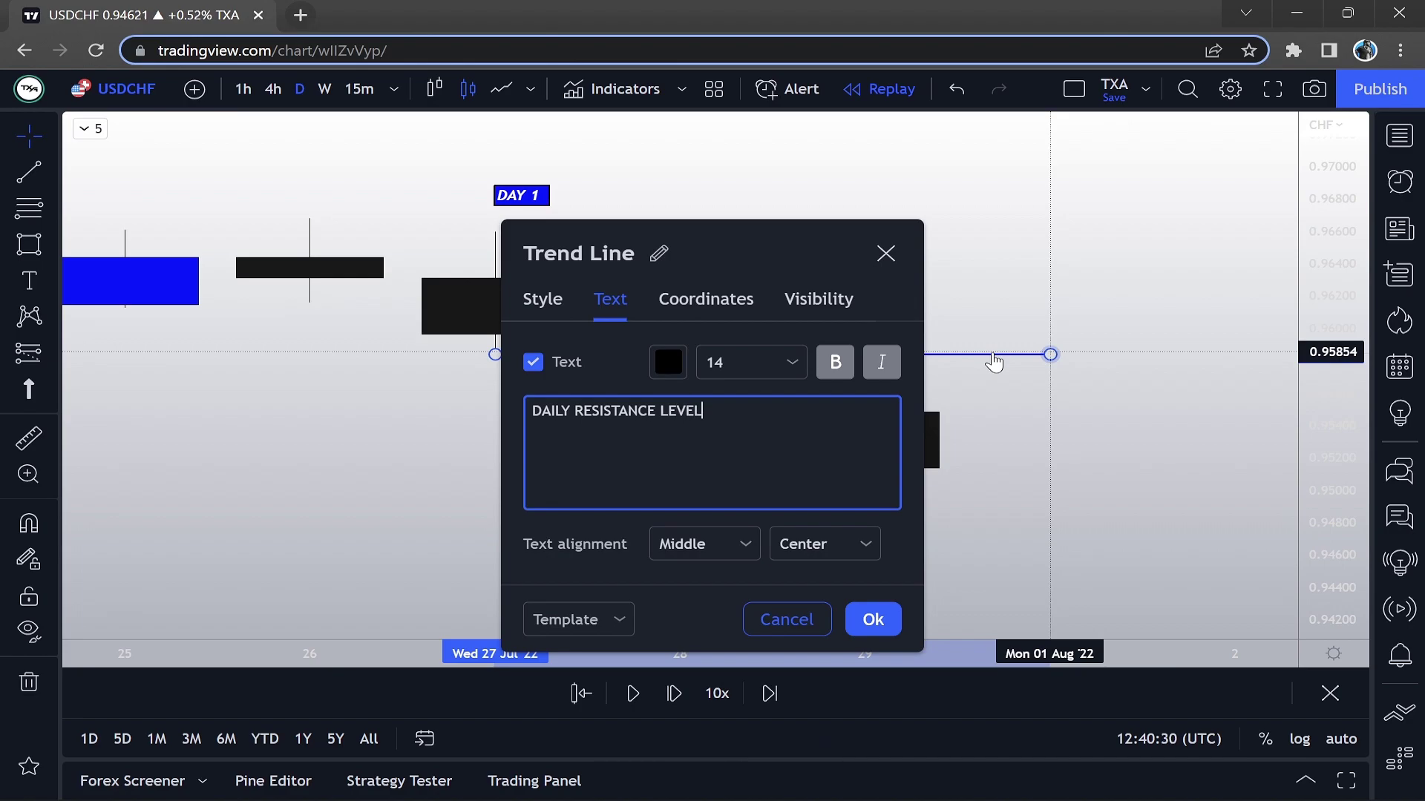
click(889, 622)
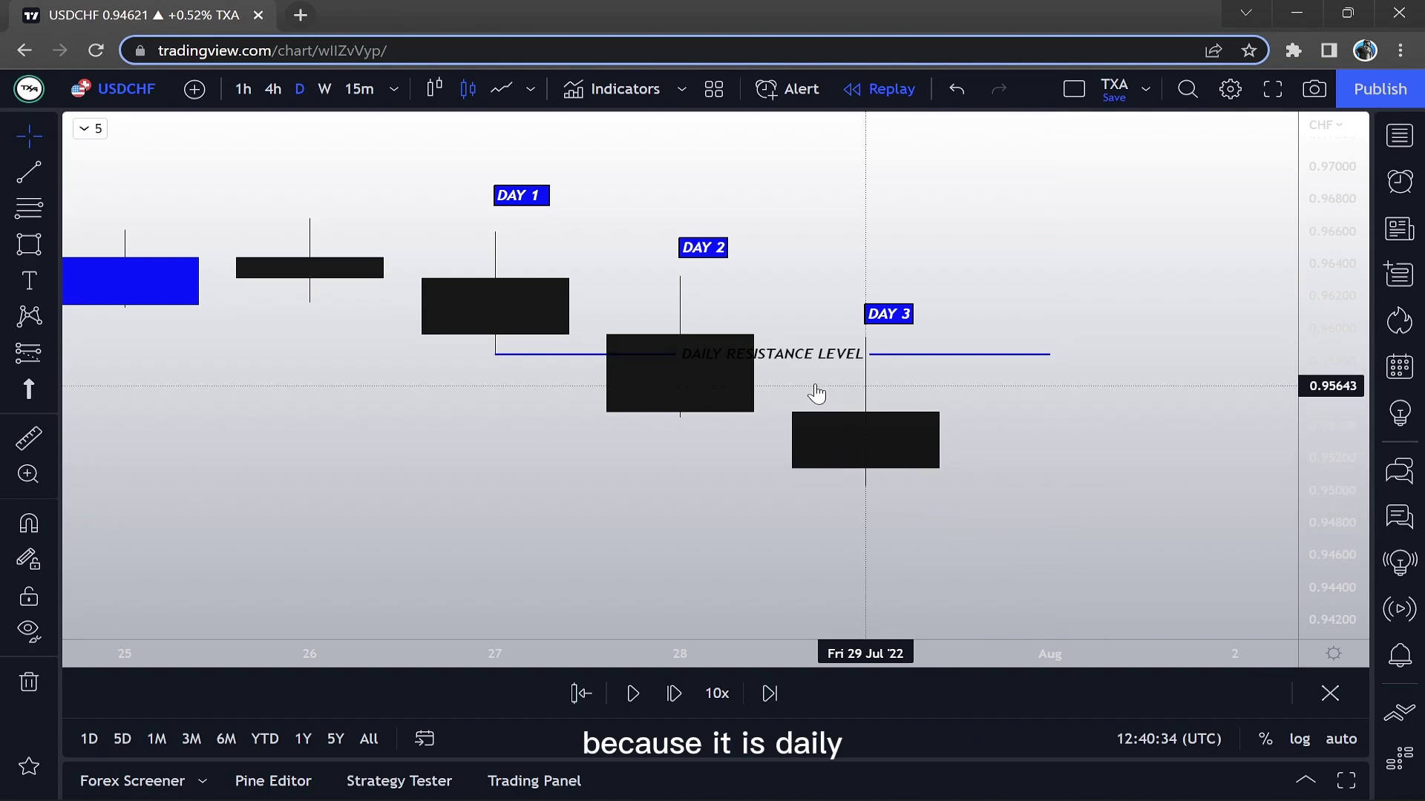
Change the resistance line's label text colour to white.
click(797, 359)
double_click(797, 359)
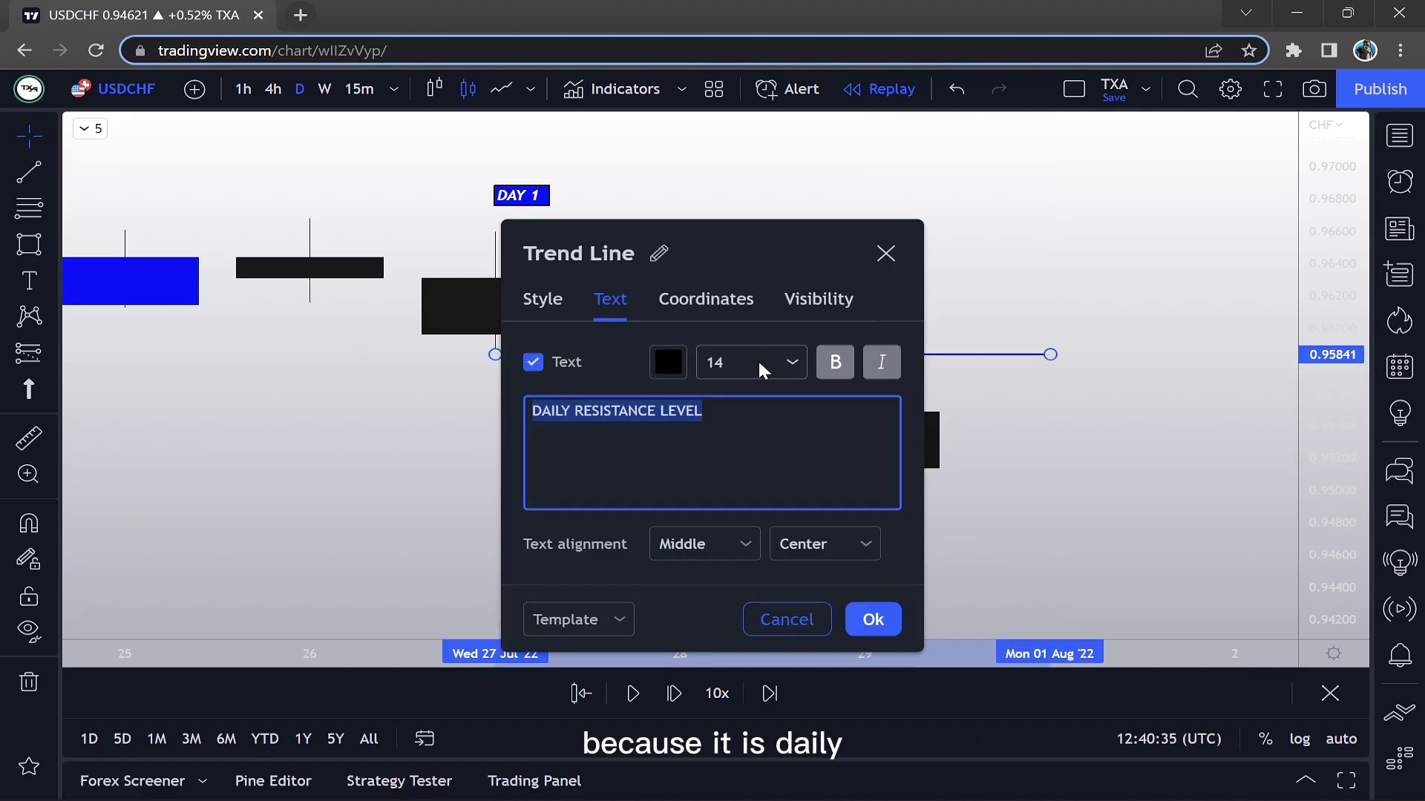
click(672, 362)
click(671, 422)
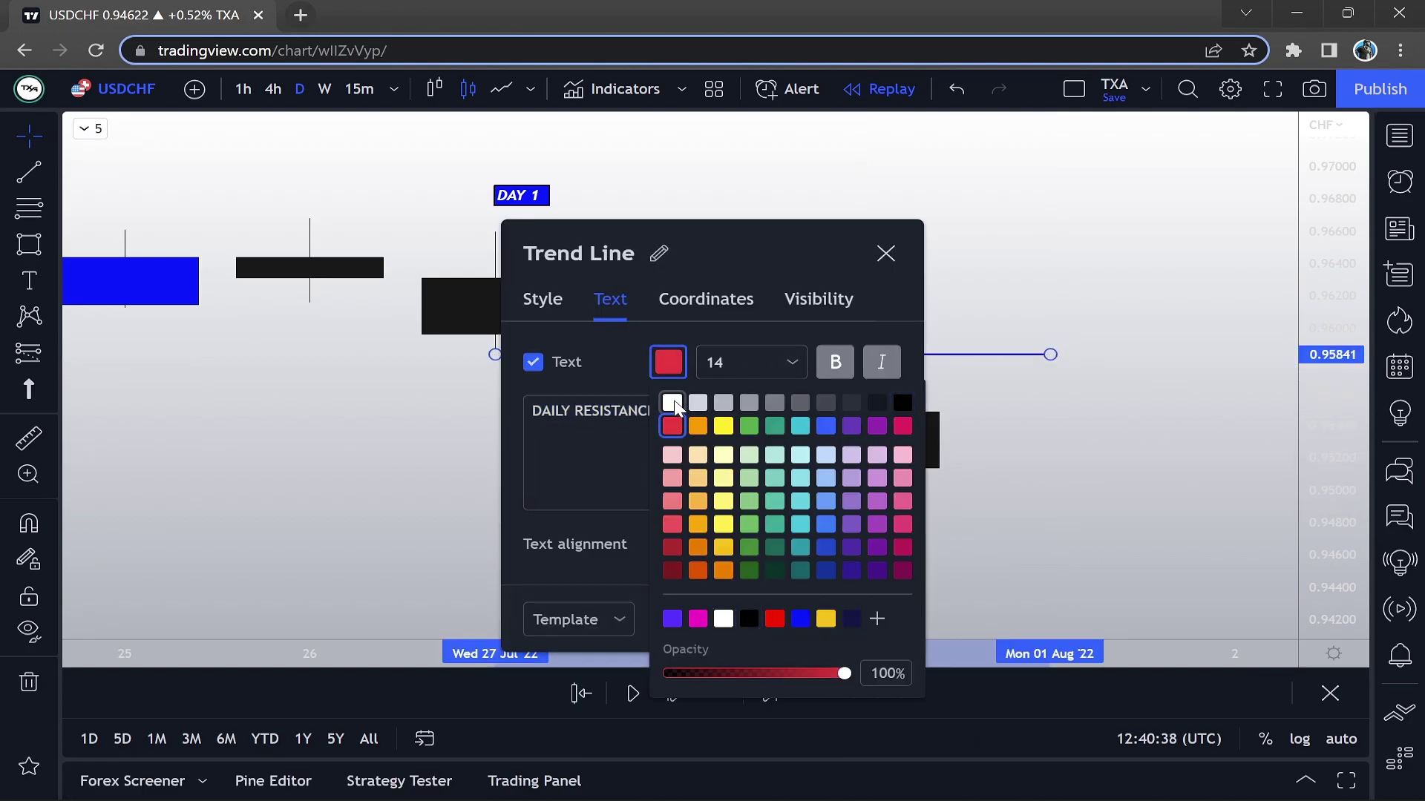
click(672, 402)
click(788, 255)
click(872, 619)
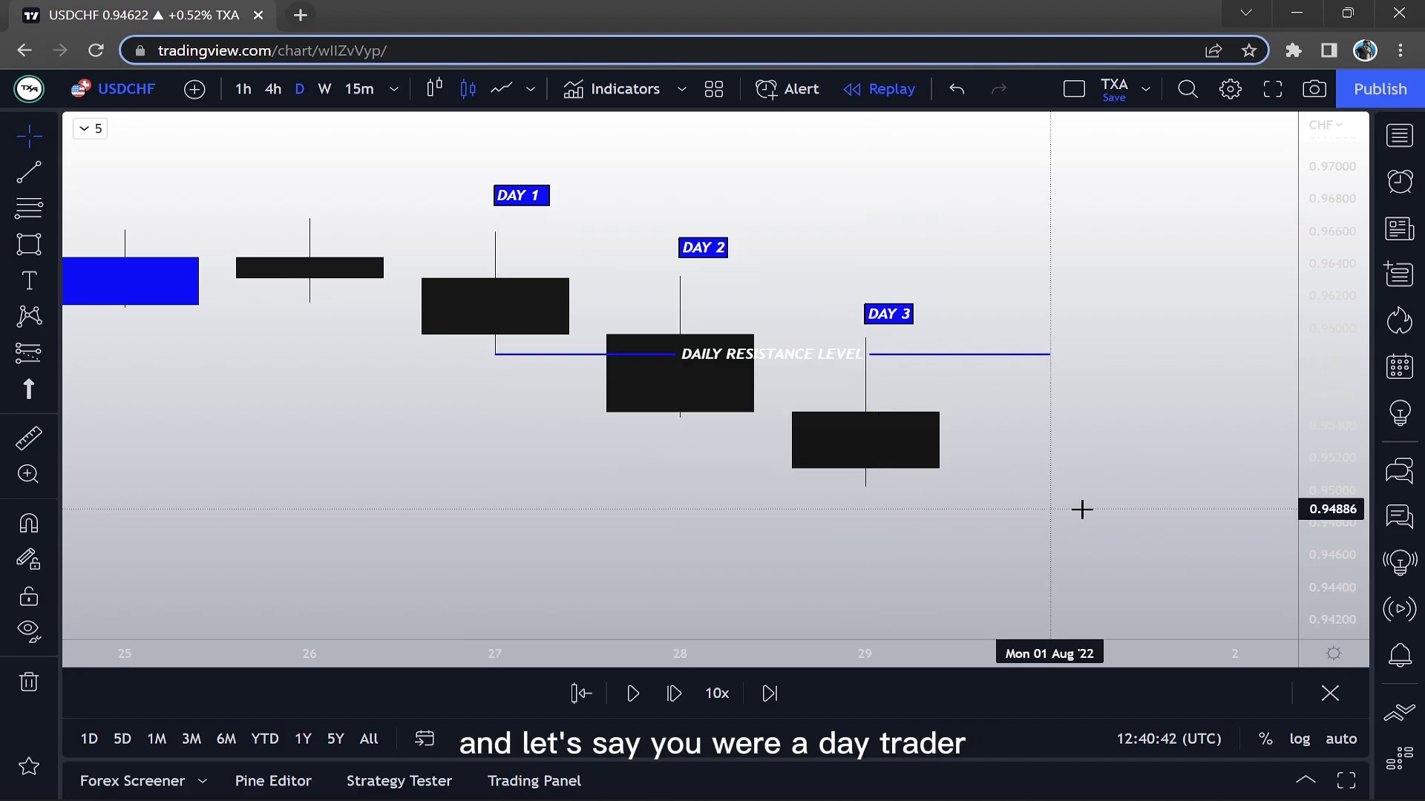
Draw a path arrow from Day 3's open at about 0.95488 up past the resistance line, ending down at about 0.95031 on 1 August.
drag(1336, 535, 1336, 493)
drag(1211, 483, 1147, 549)
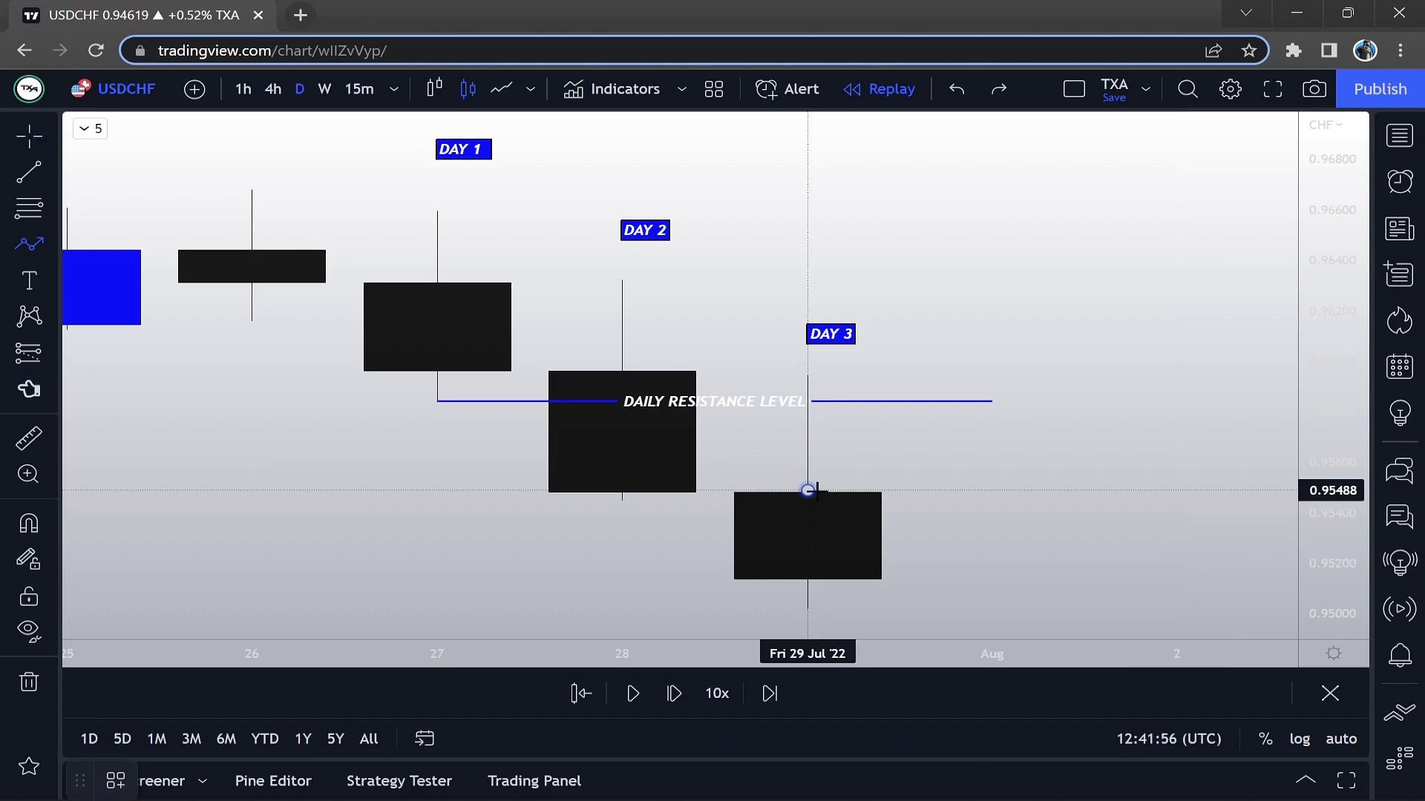
drag(807, 490, 873, 471)
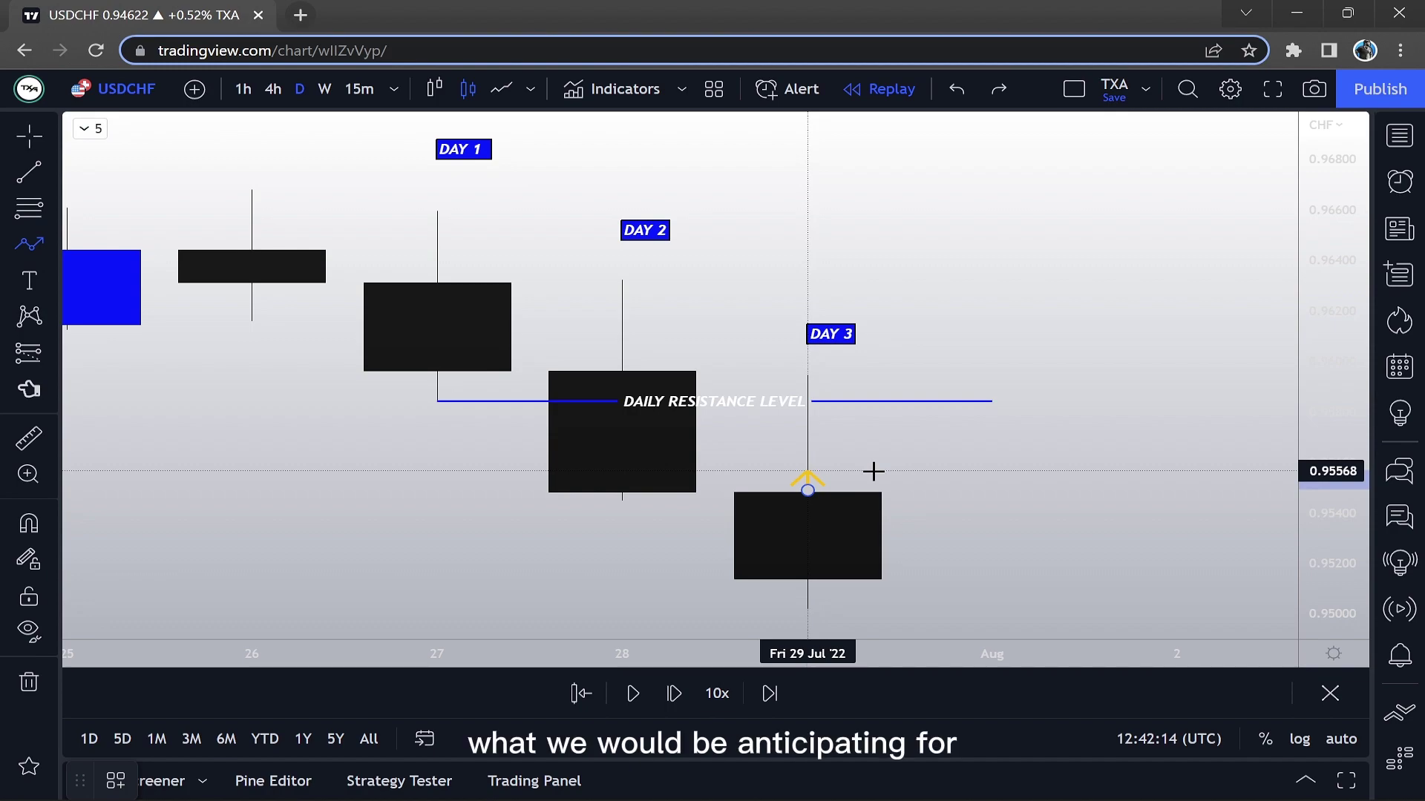
drag(874, 472, 811, 382)
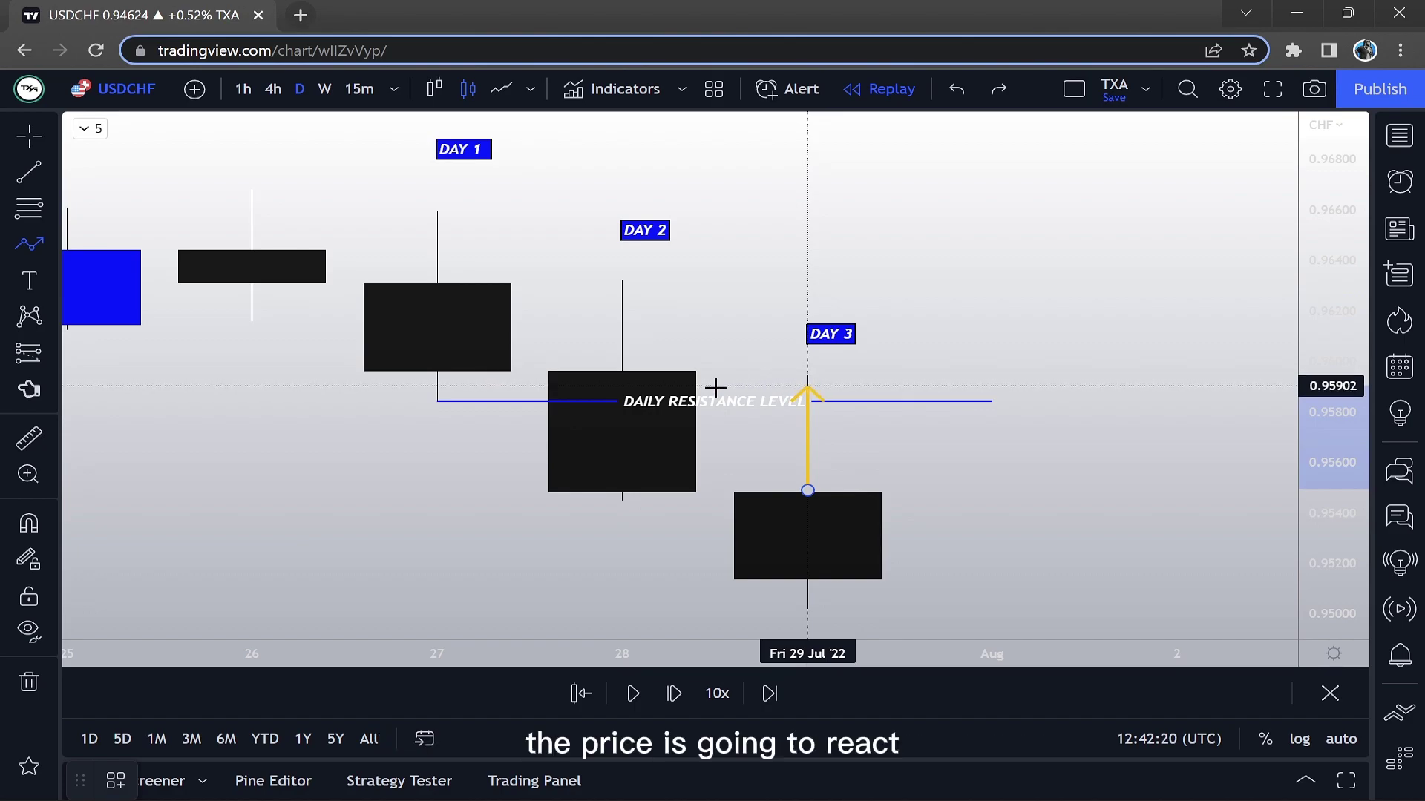
click(814, 380)
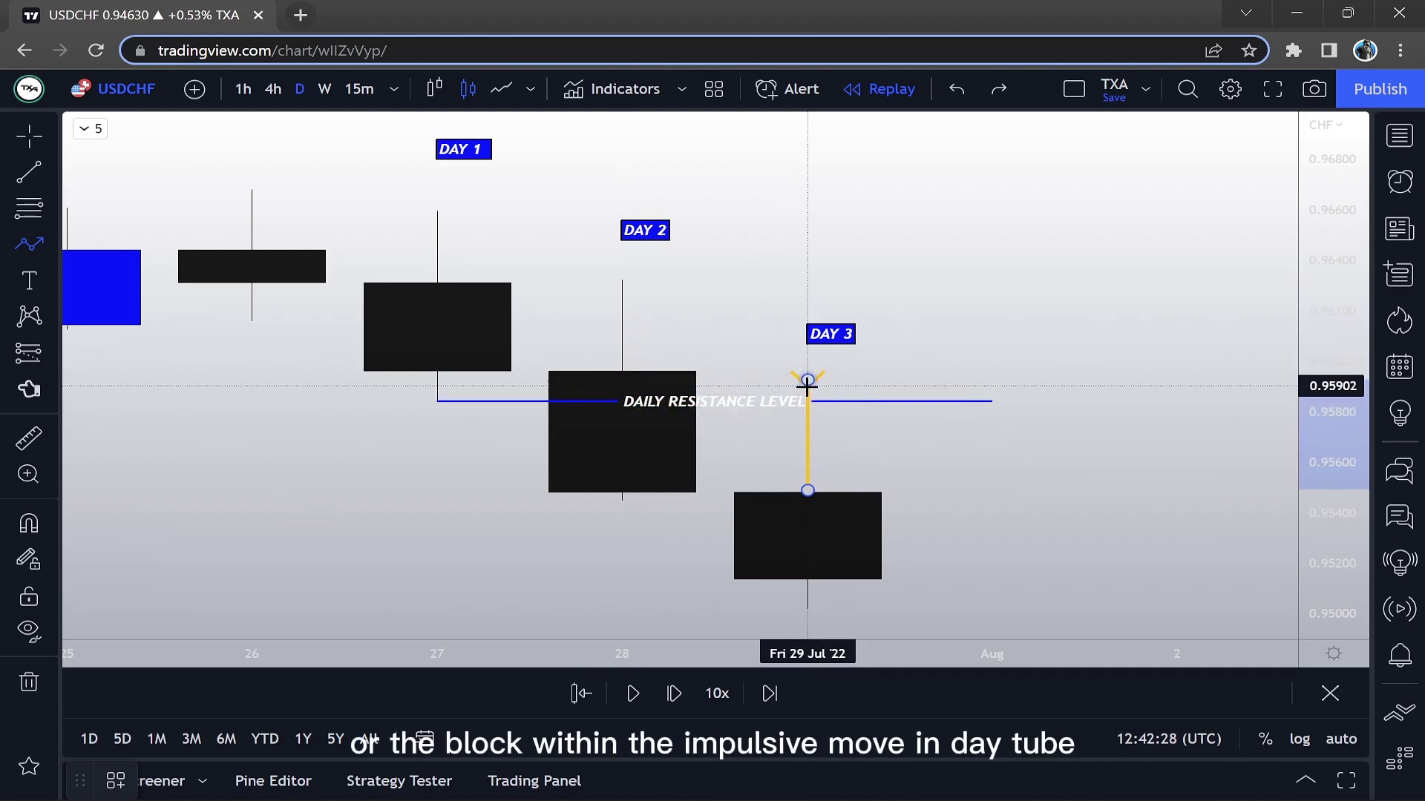
double_click(965, 606)
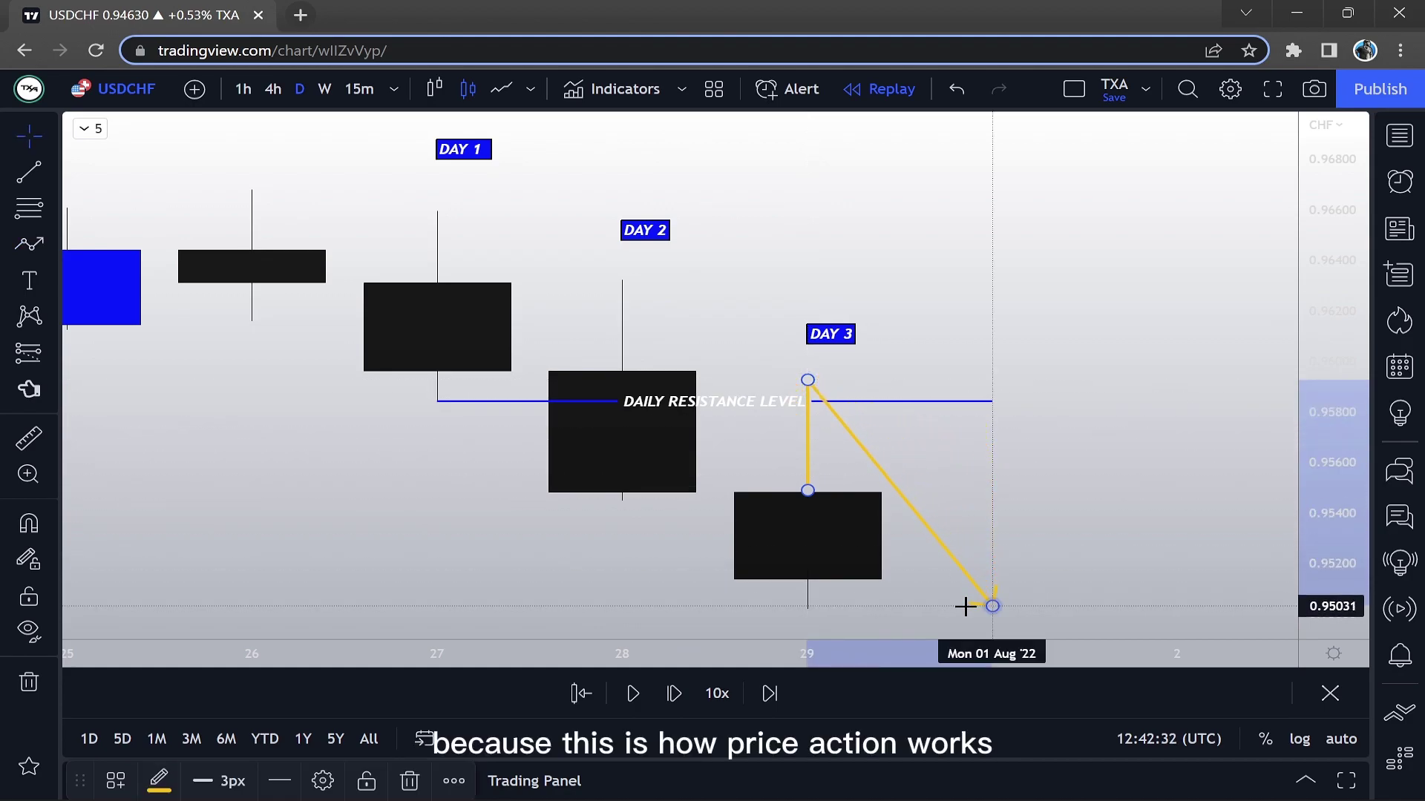
click(1049, 562)
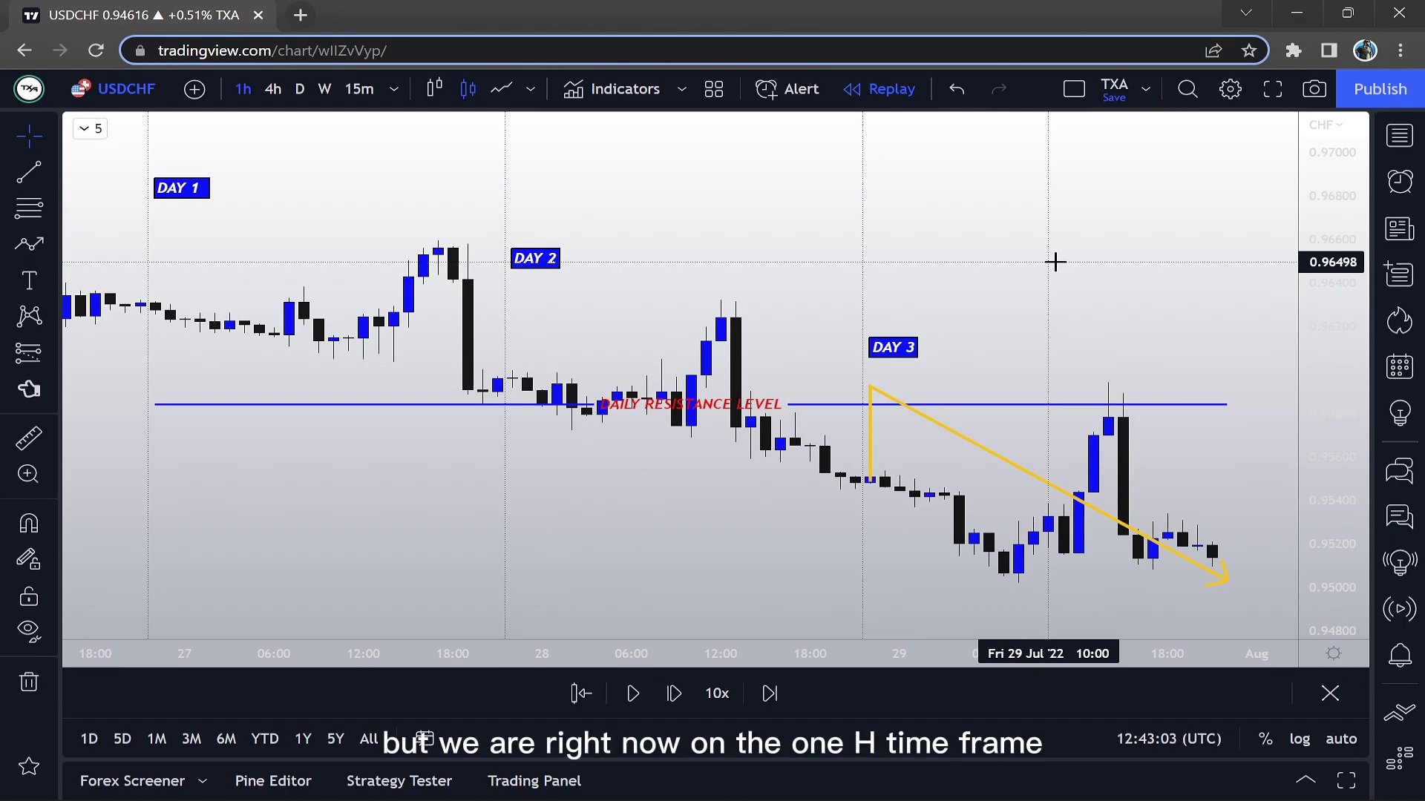
Delete the yellow path arrow and circle the early Day 3 price area around 05:00 on 29 July with a red brush stroke.
click(961, 440)
key(Delete)
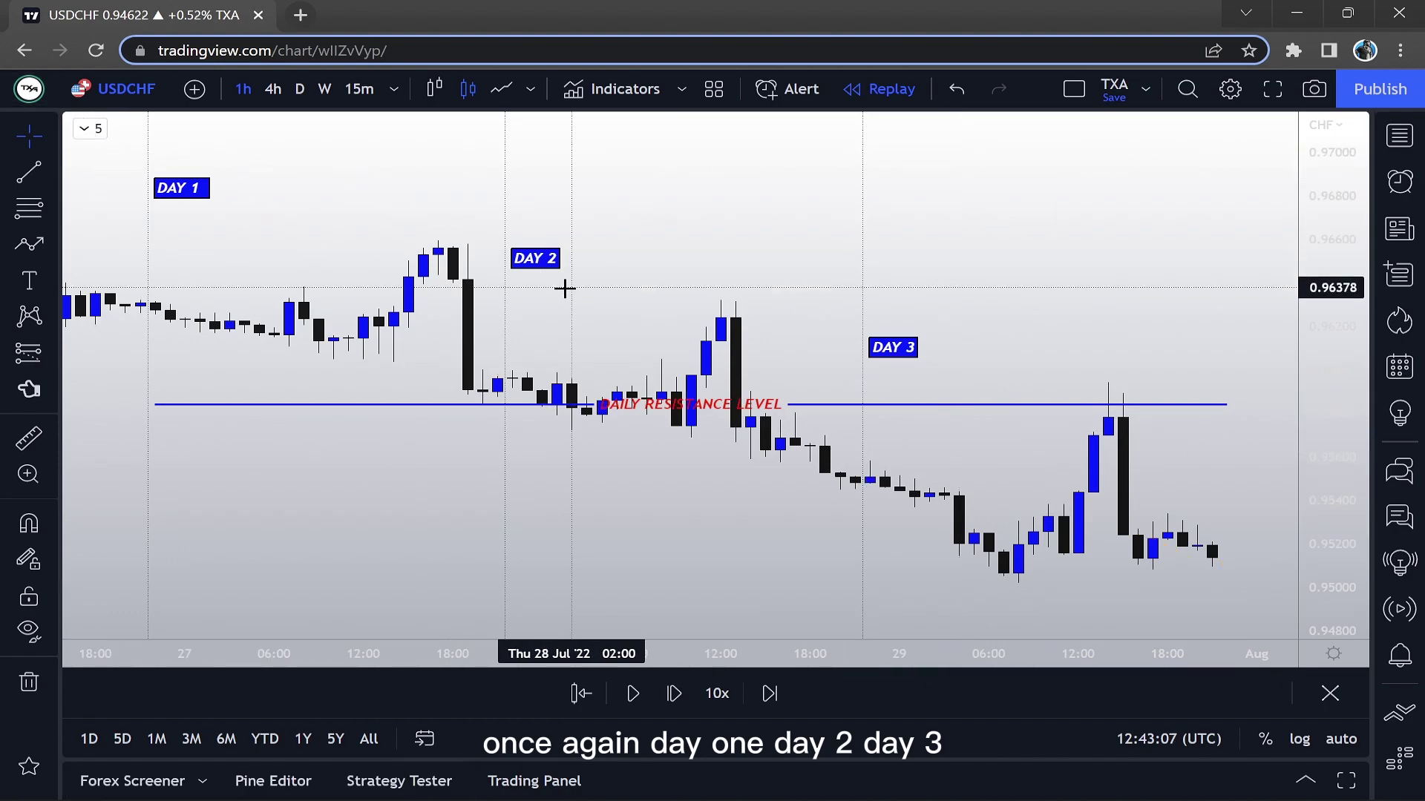
click(47, 246)
click(111, 245)
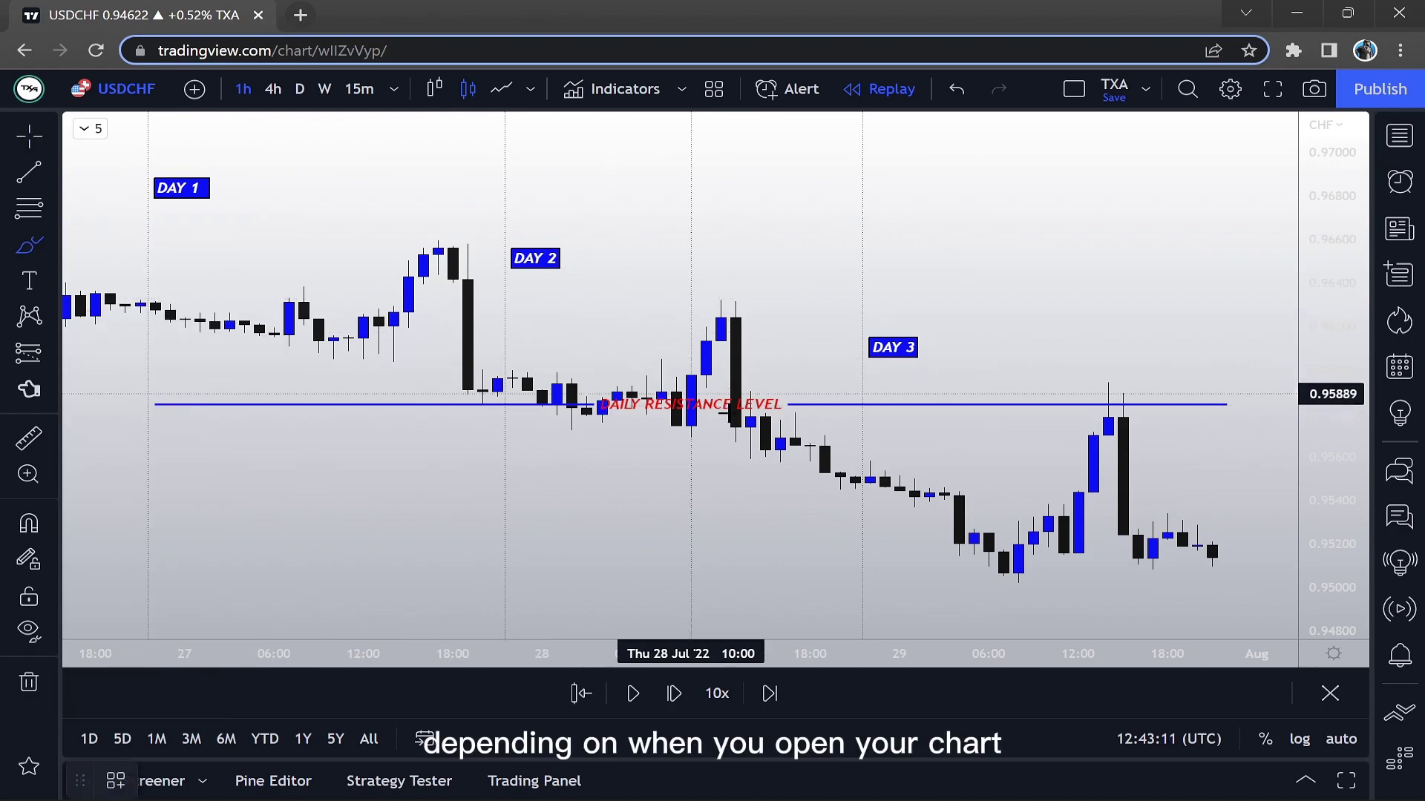
mouse_move(981, 456)
mouse_down()
mouse_move(949, 479)
mouse_move(994, 509)
mouse_move(980, 461)
mouse_up()
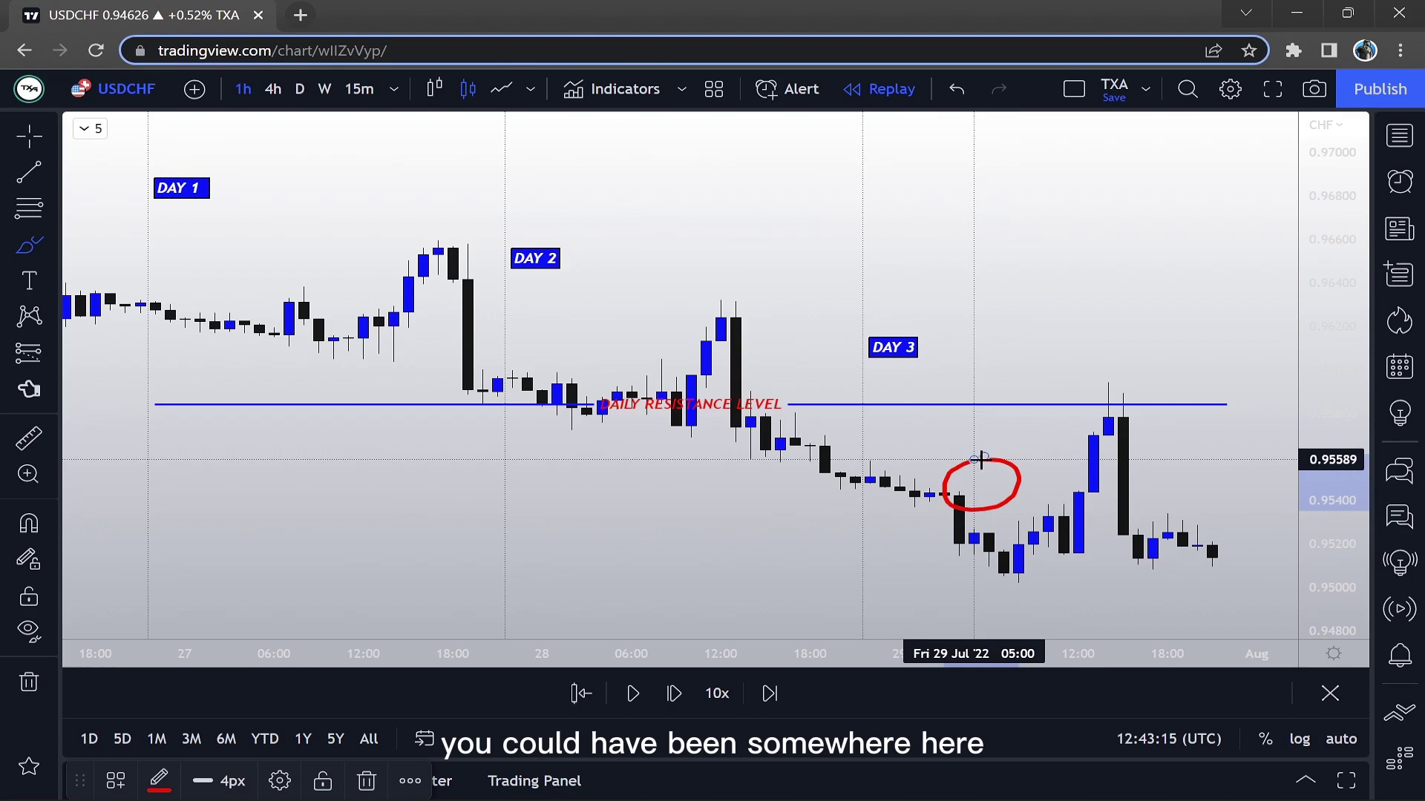
Sketch a red downward arrow with the brush above the Day 2 candles.
scroll(769, 499, down, 1)
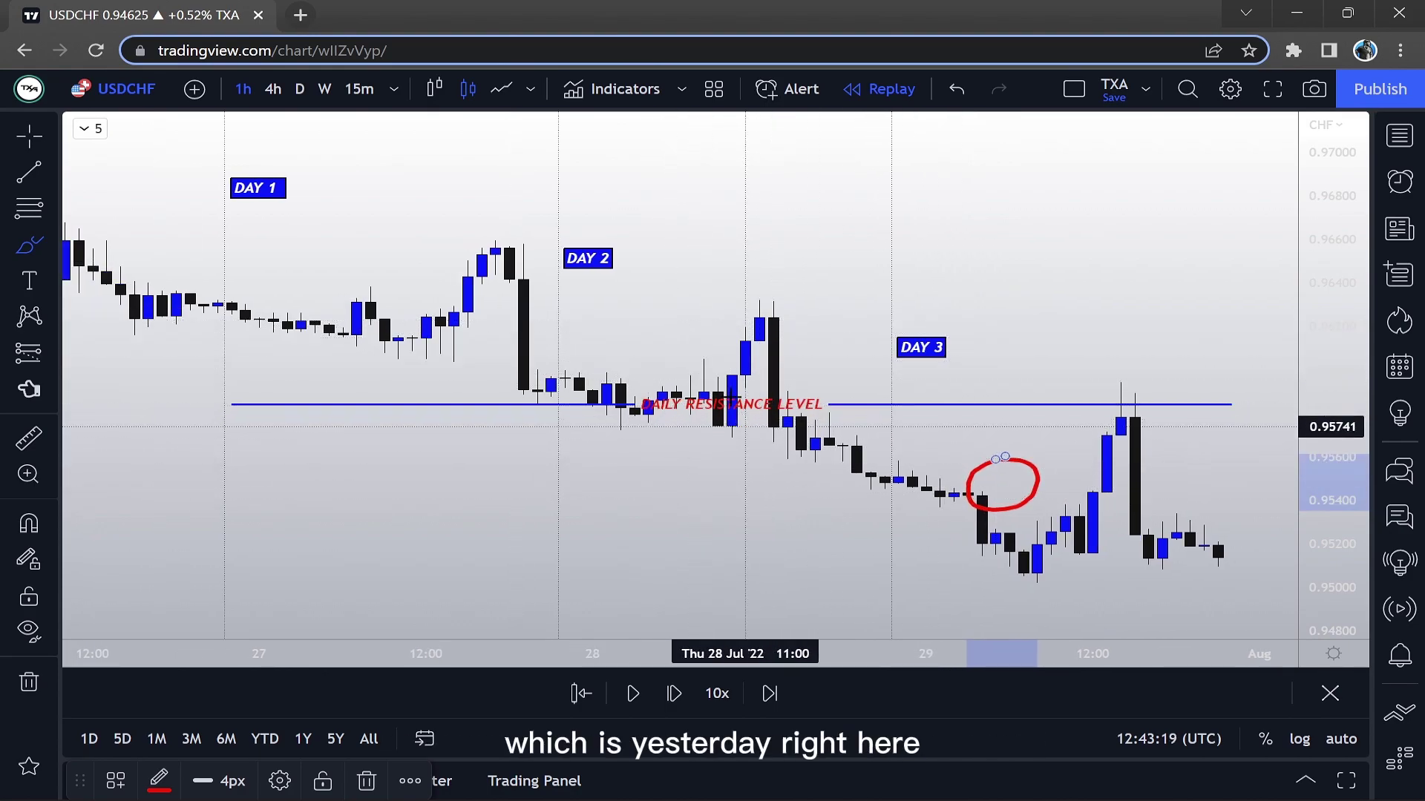
drag(675, 218, 676, 280)
mouse_move(635, 251)
mouse_down()
mouse_move(652, 279)
mouse_move(732, 215)
mouse_up()
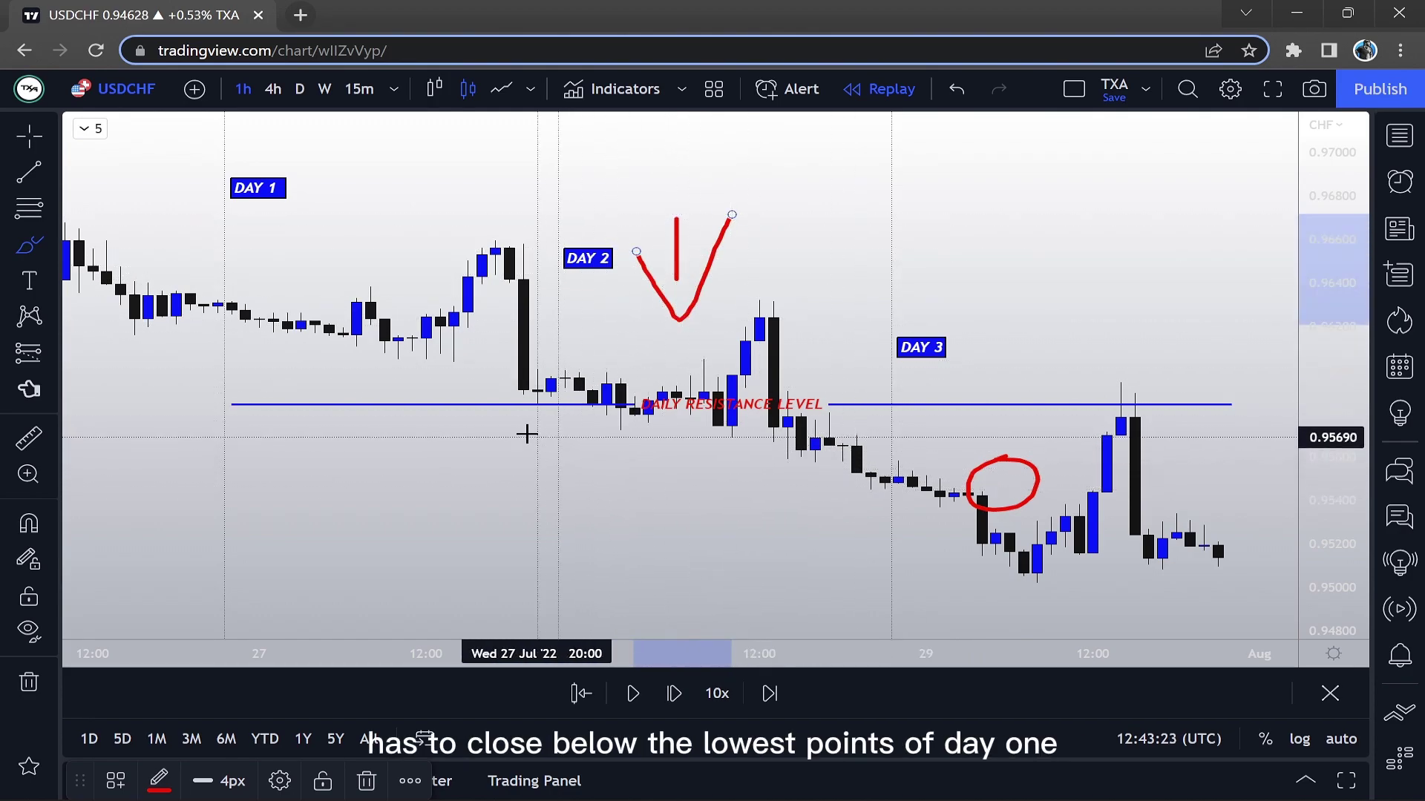
Brush a red circle around Day 1's low, an underline at Day 2's close, and a zigzag through Day 3 up to a loop at the resistance line.
mouse_move(536, 391)
mouse_down()
mouse_move(509, 435)
mouse_move(537, 389)
mouse_up()
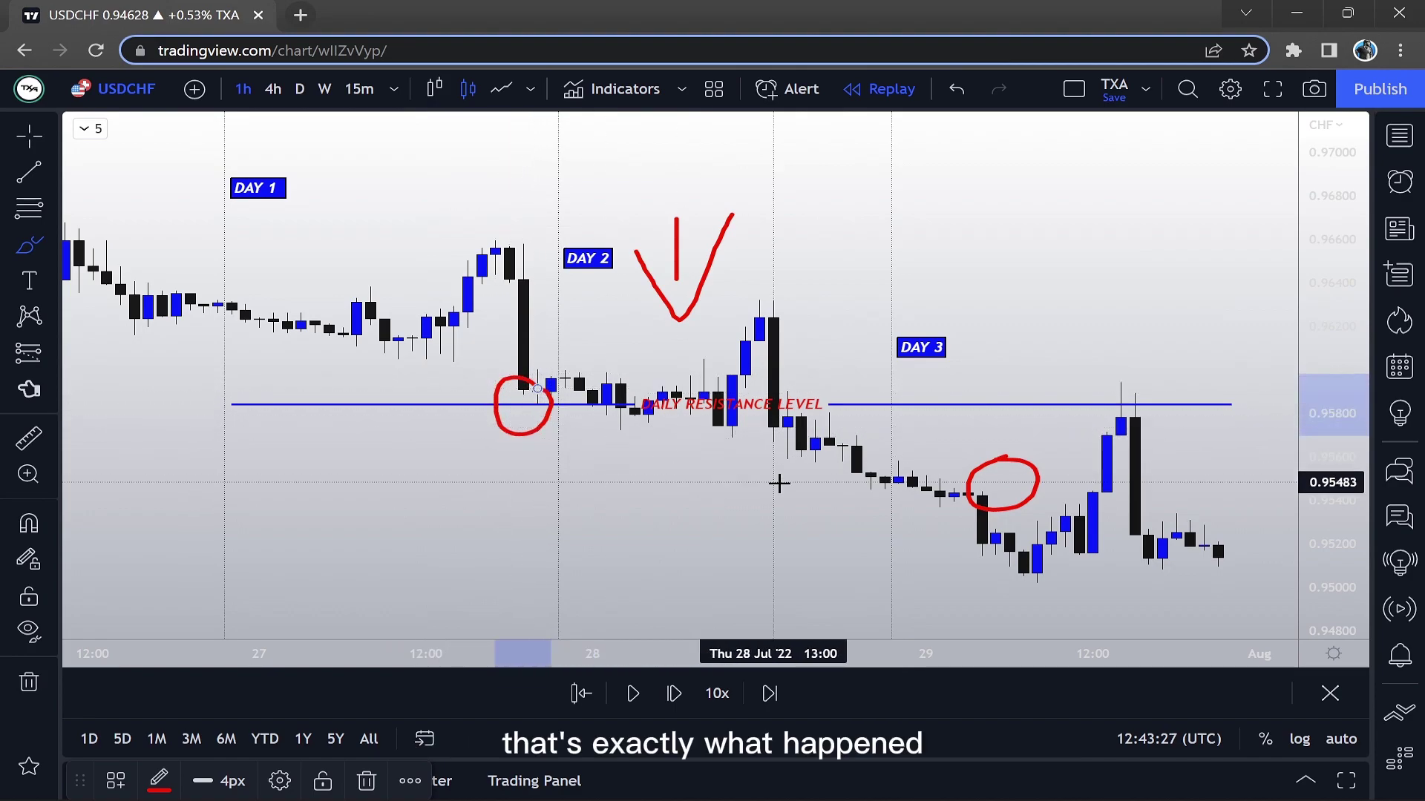
drag(832, 487, 899, 488)
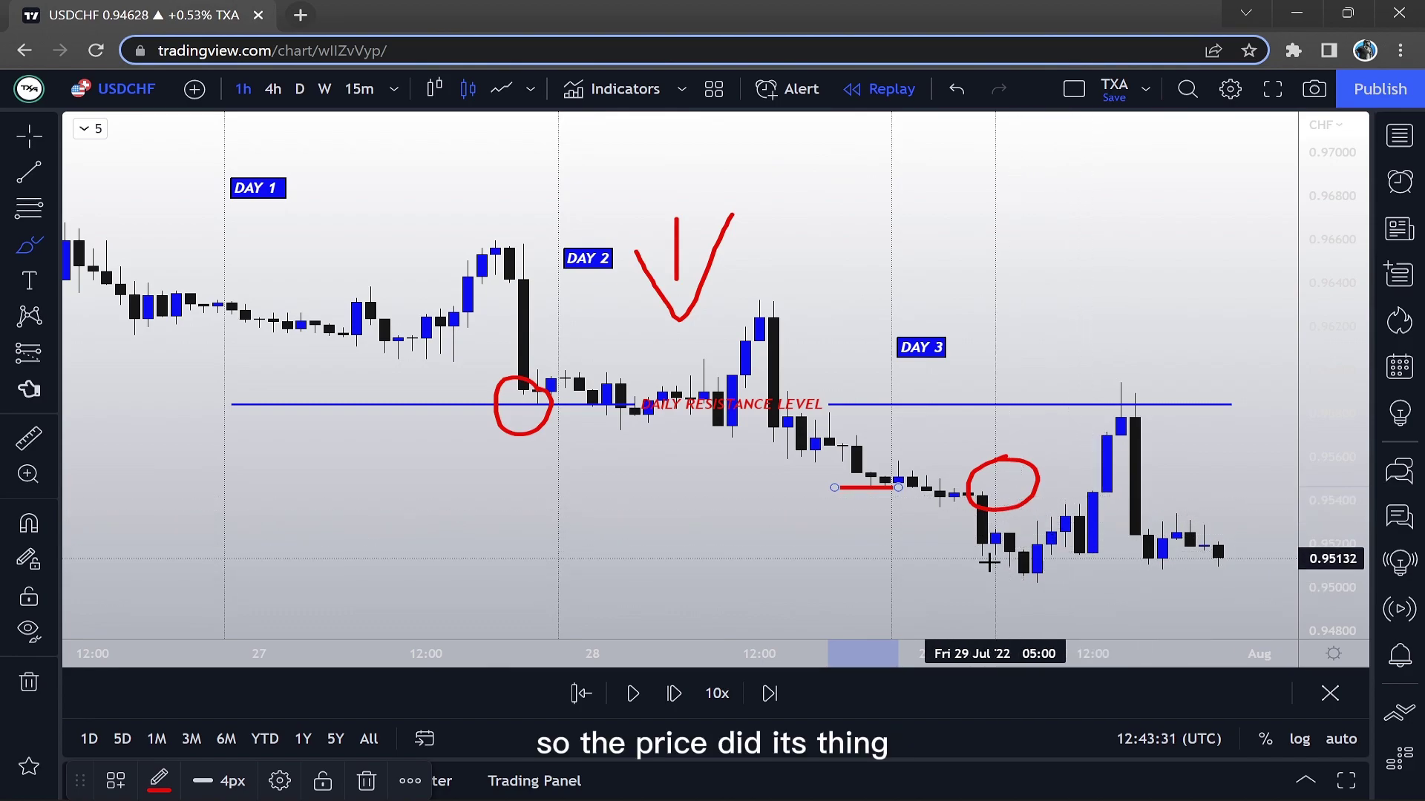
mouse_move(911, 472)
mouse_down()
mouse_move(980, 523)
mouse_move(1009, 467)
mouse_move(1035, 526)
mouse_move(1052, 462)
mouse_move(1080, 525)
mouse_move(1119, 406)
mouse_move(1068, 381)
mouse_move(1161, 448)
mouse_move(1079, 317)
mouse_up()
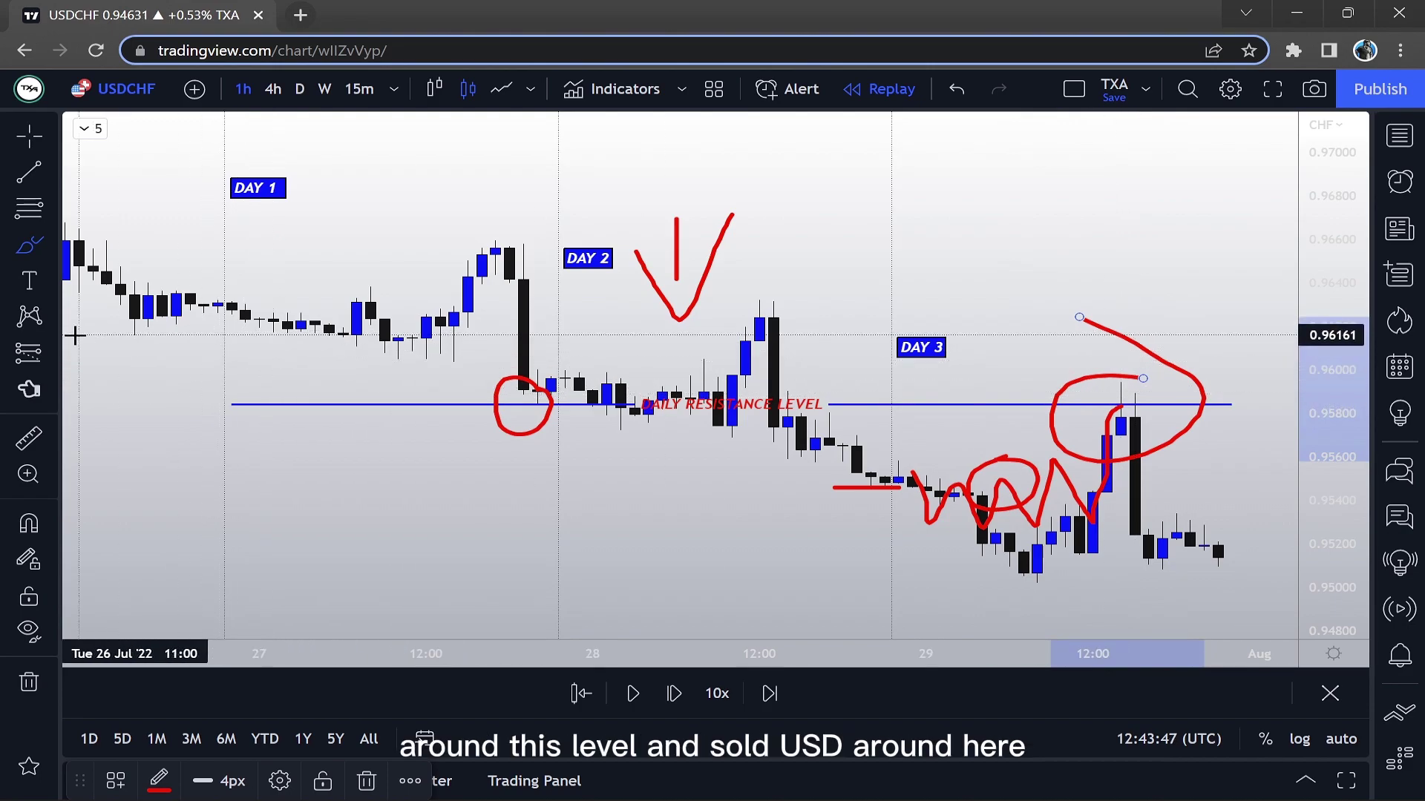
Place a short position at 0.95861 on 29 July 15:00 and extend its target down to near Day 3's low.
click(52, 361)
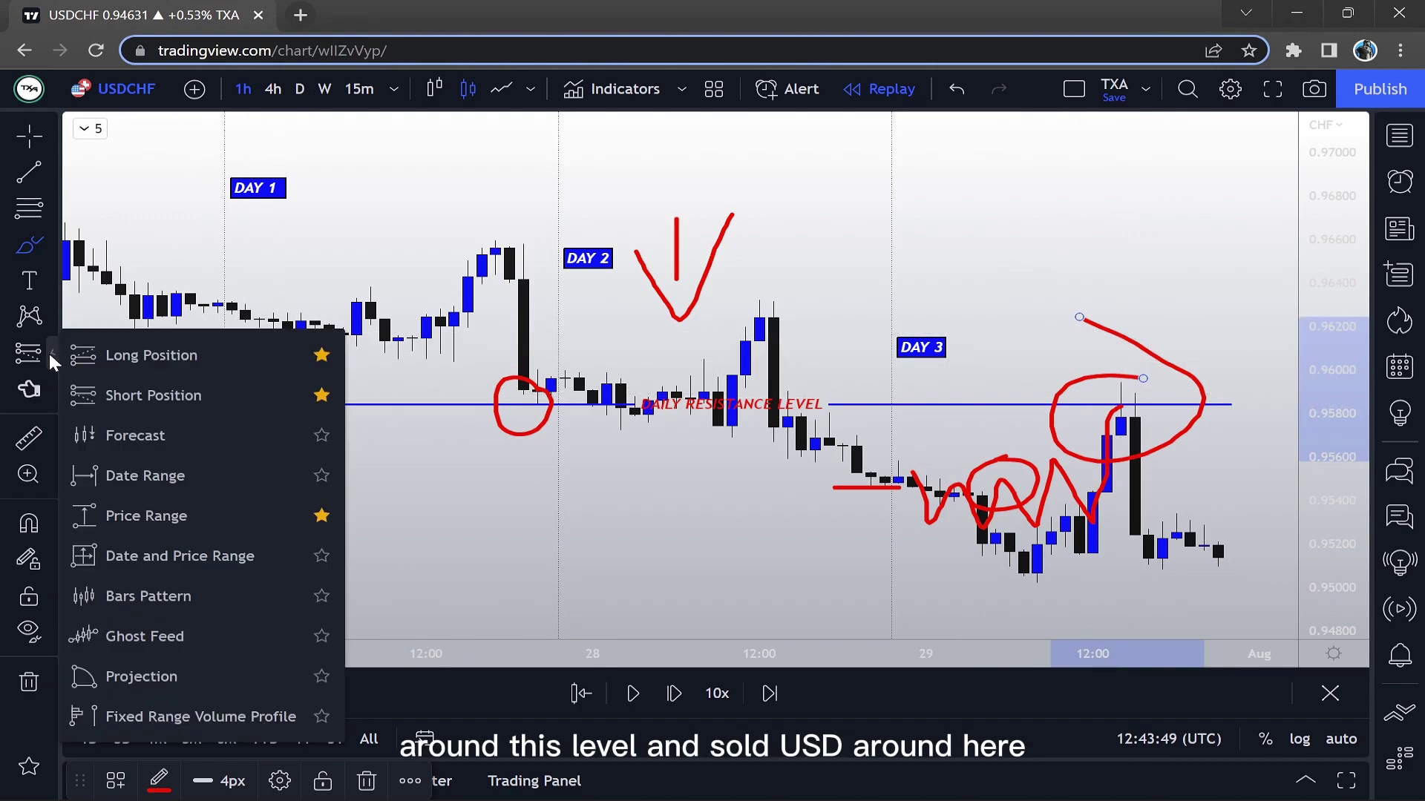
click(182, 390)
click(1136, 401)
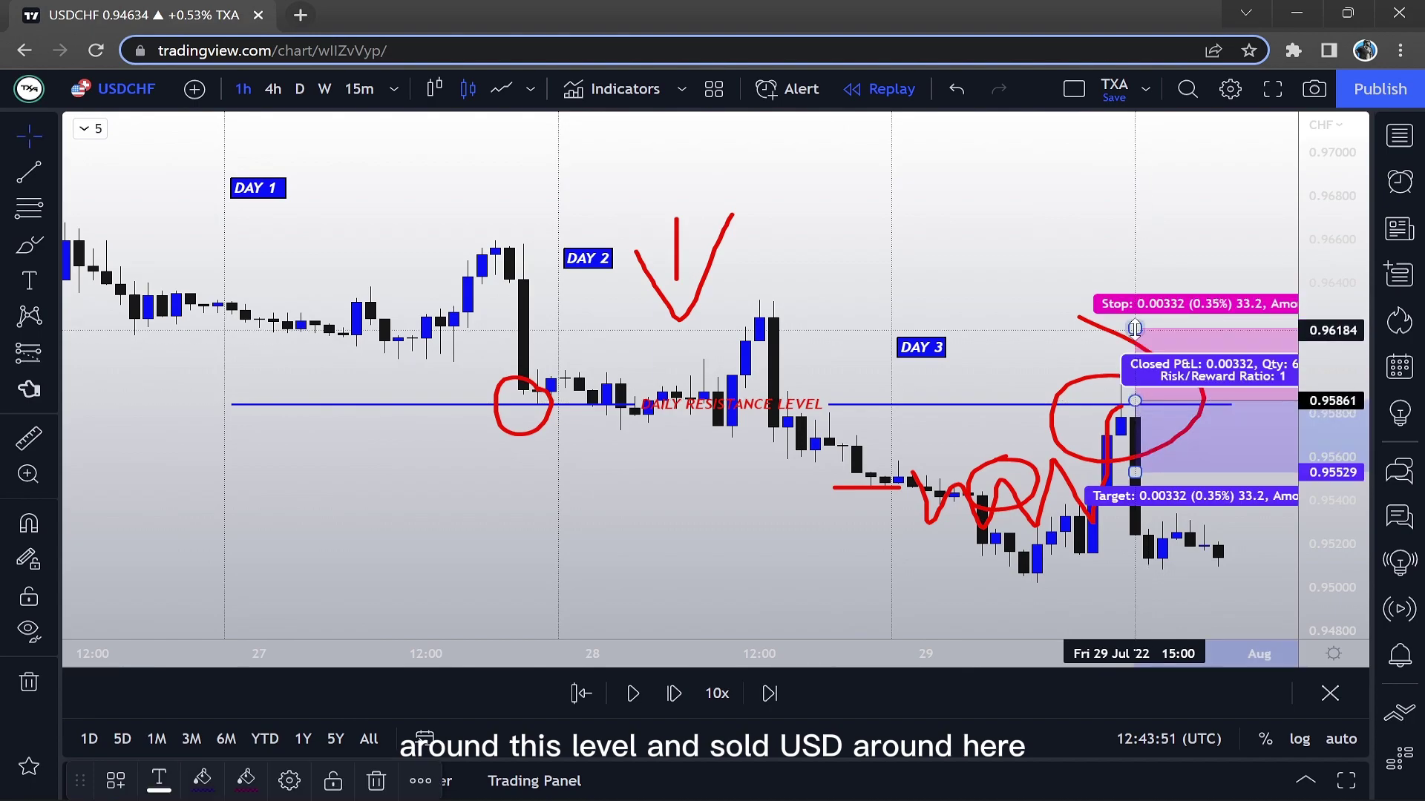
drag(1134, 472, 1129, 575)
drag(999, 592, 867, 541)
scroll(1056, 496, down, 2)
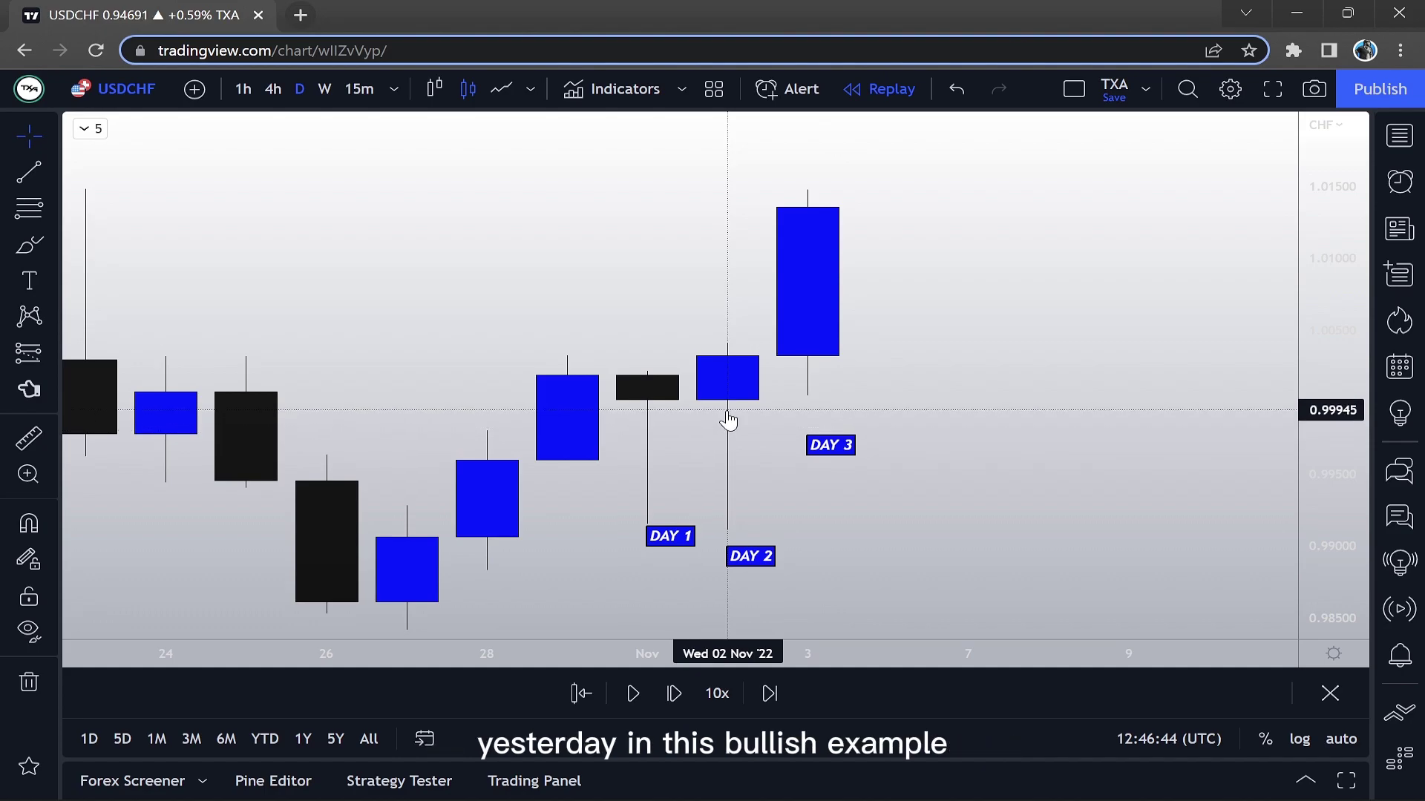
Draw a horizontal trend line from Day 1's high at about 1.00231 to just past the Day 3 candle.
click(27, 177)
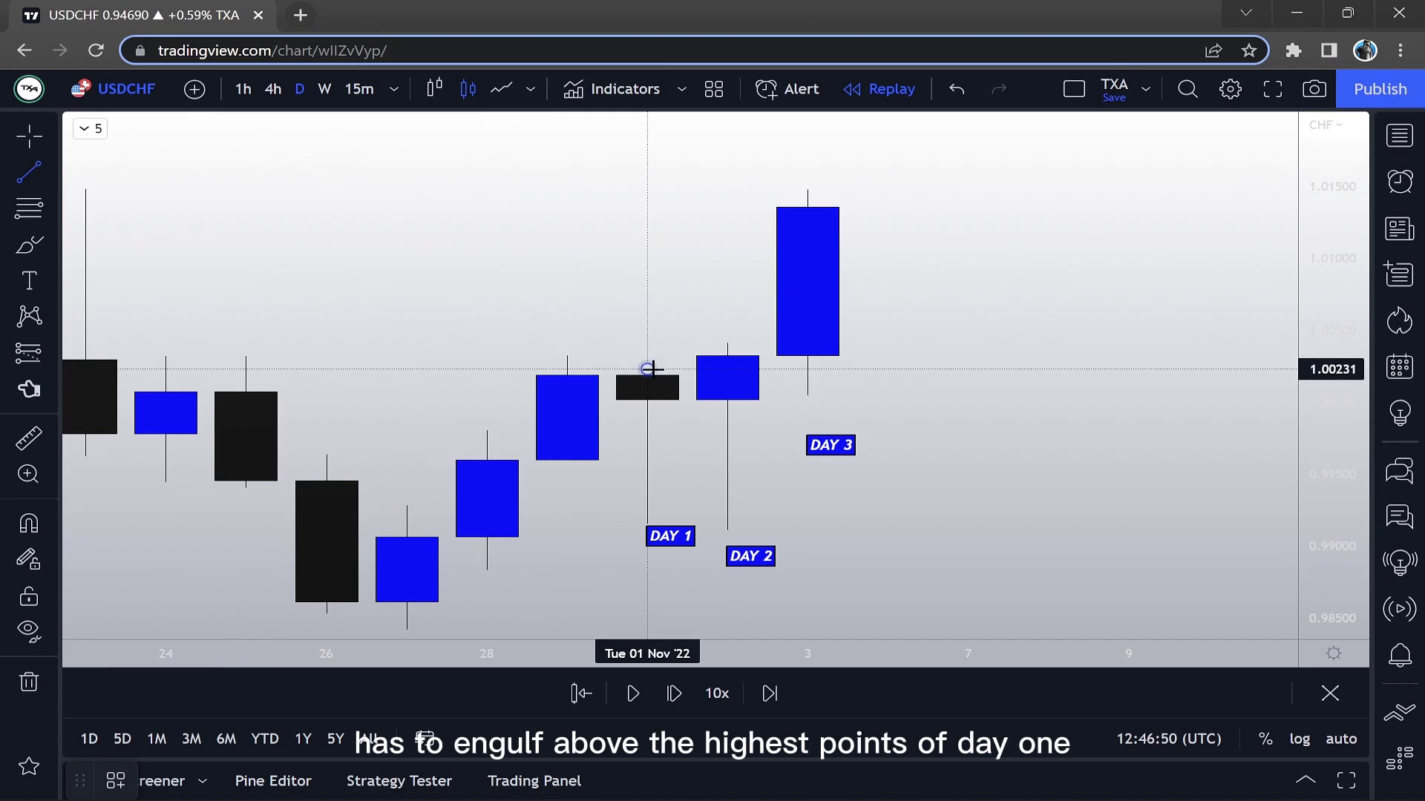
click(647, 369)
click(887, 369)
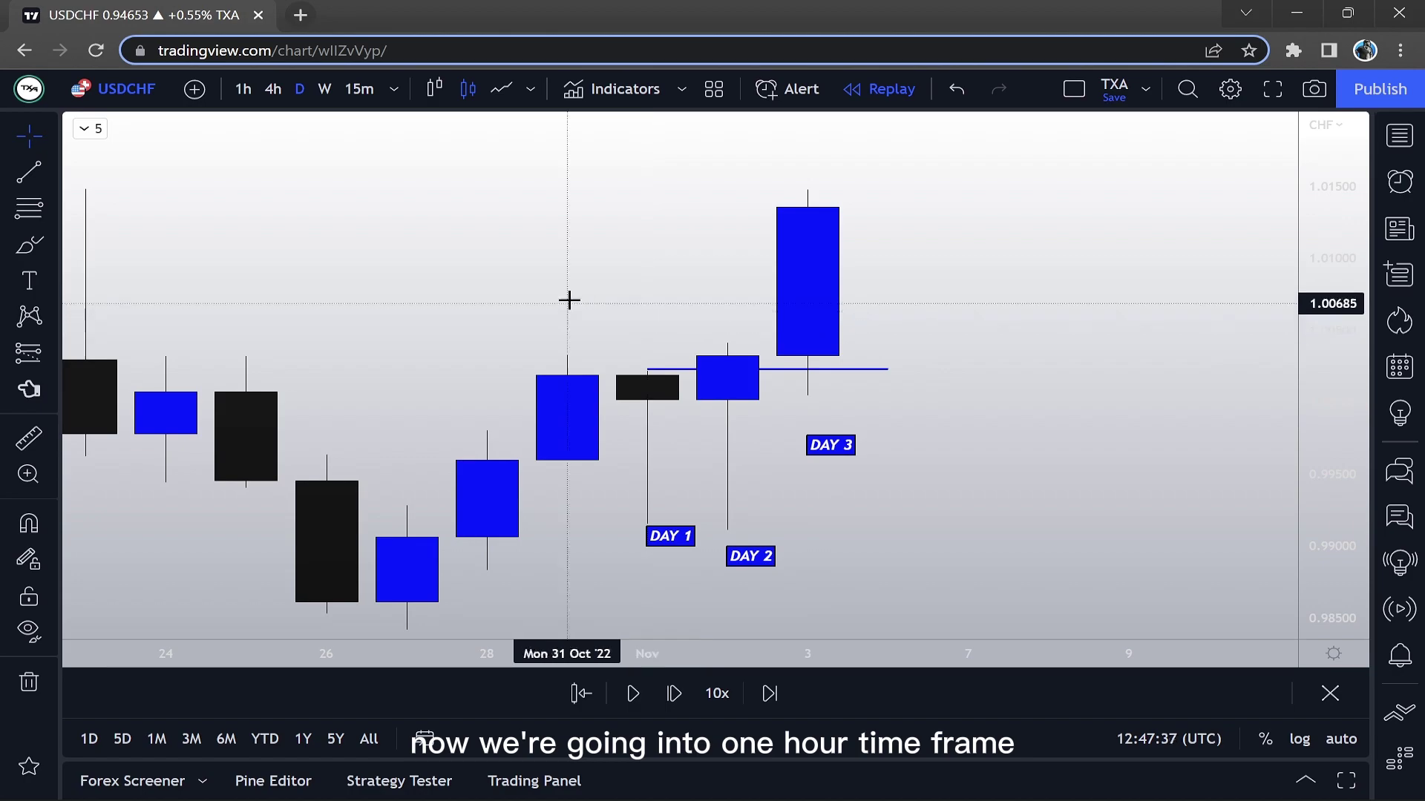
Switch the chart to the 1-hour timeframe and circle the price area at Day 2's close with a red brush stroke.
click(247, 87)
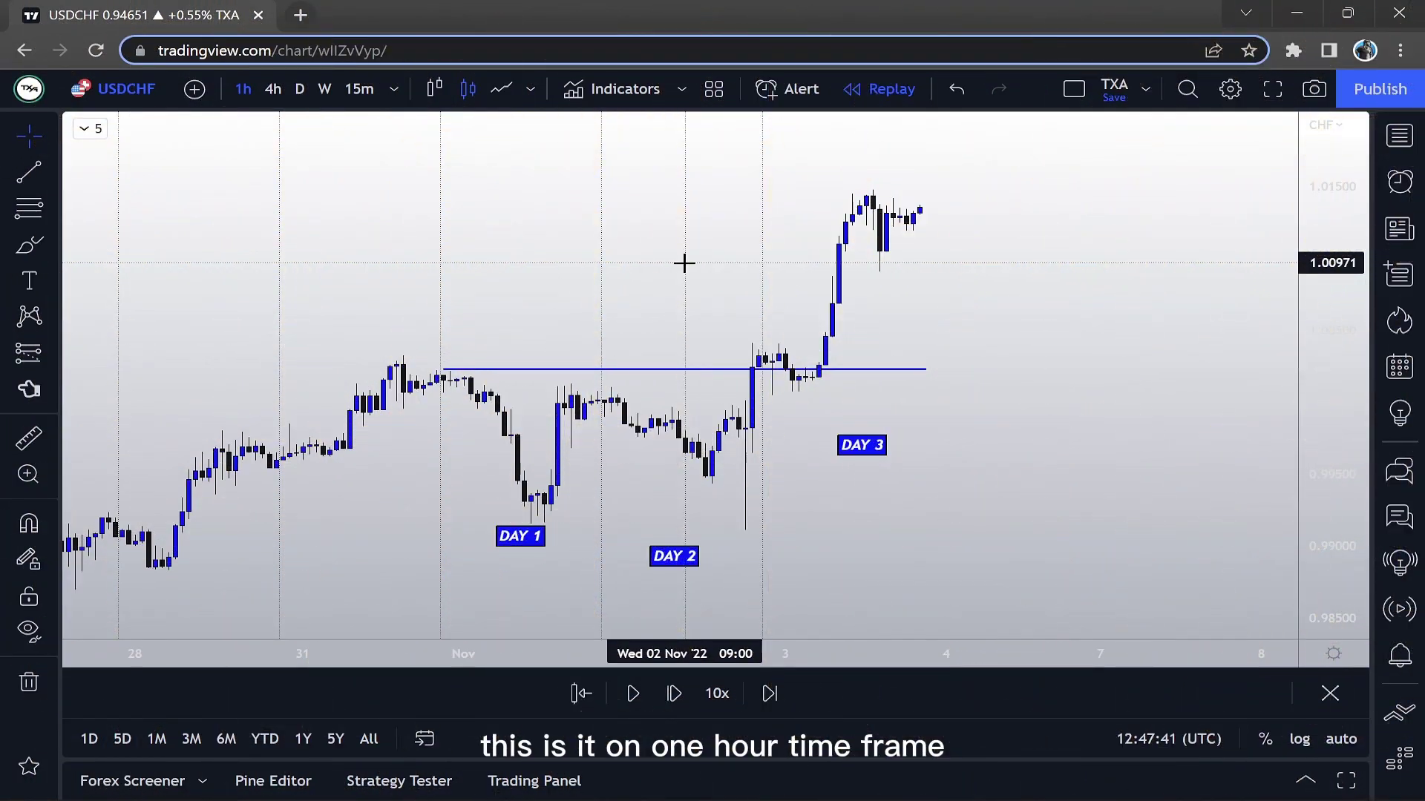
scroll(773, 264, up, 2)
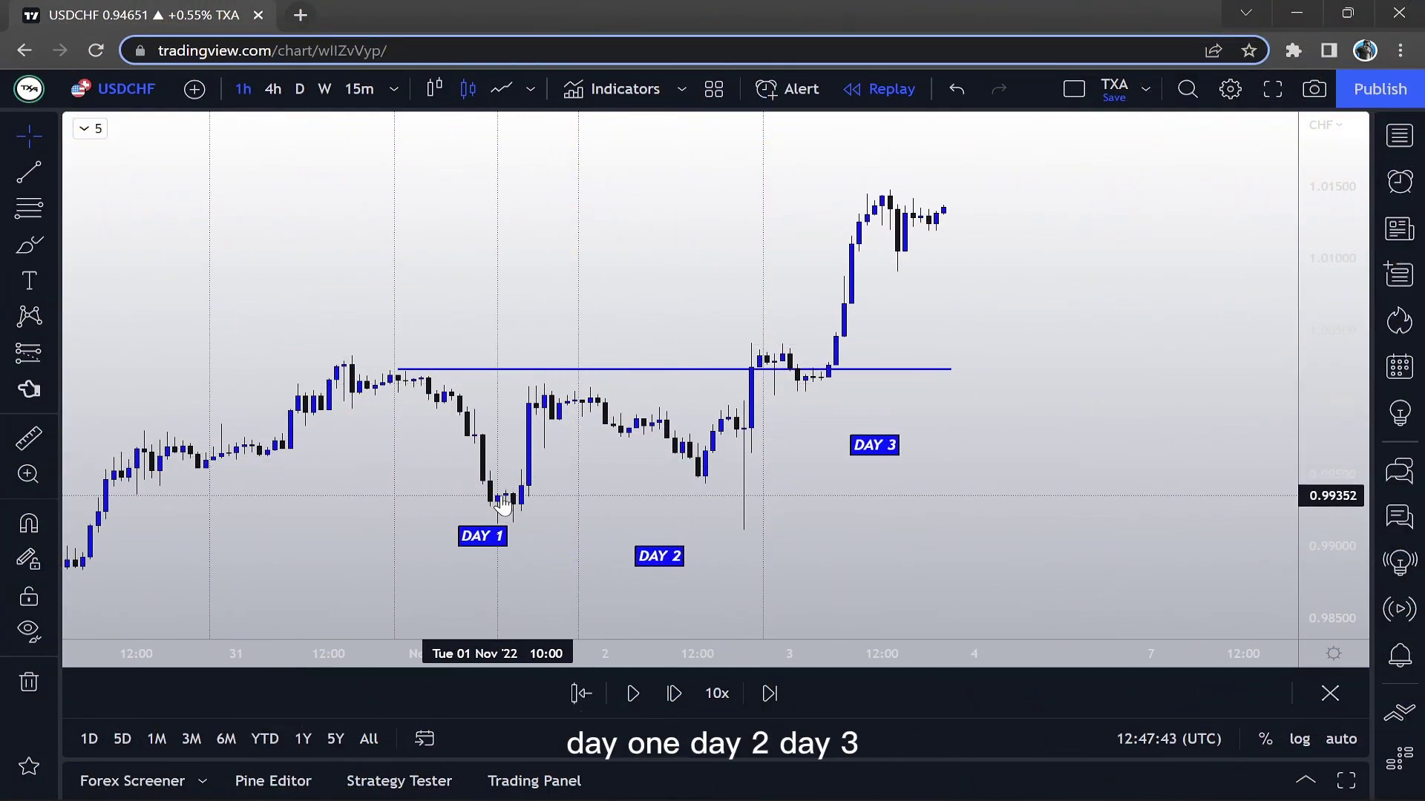
click(29, 244)
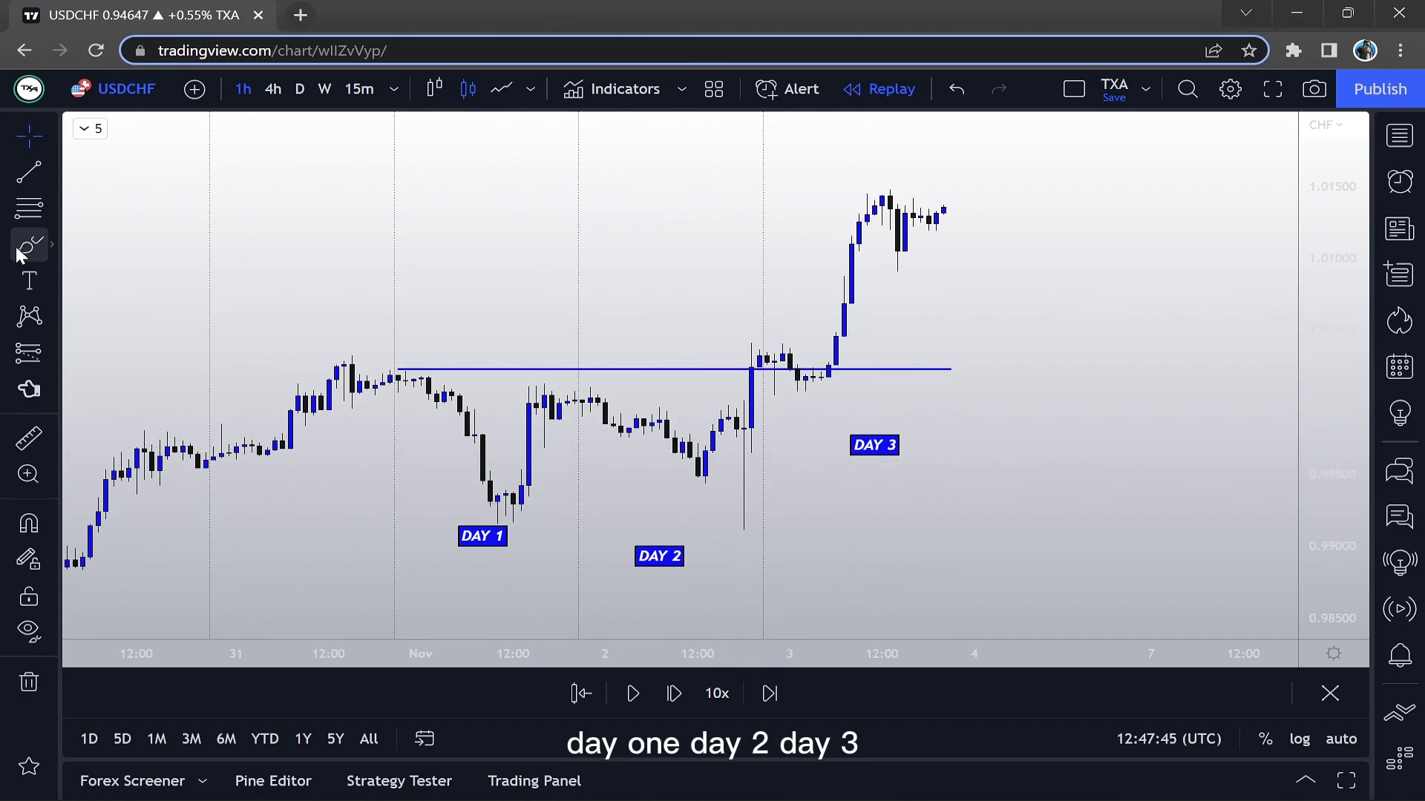
scroll(723, 388, up, 1)
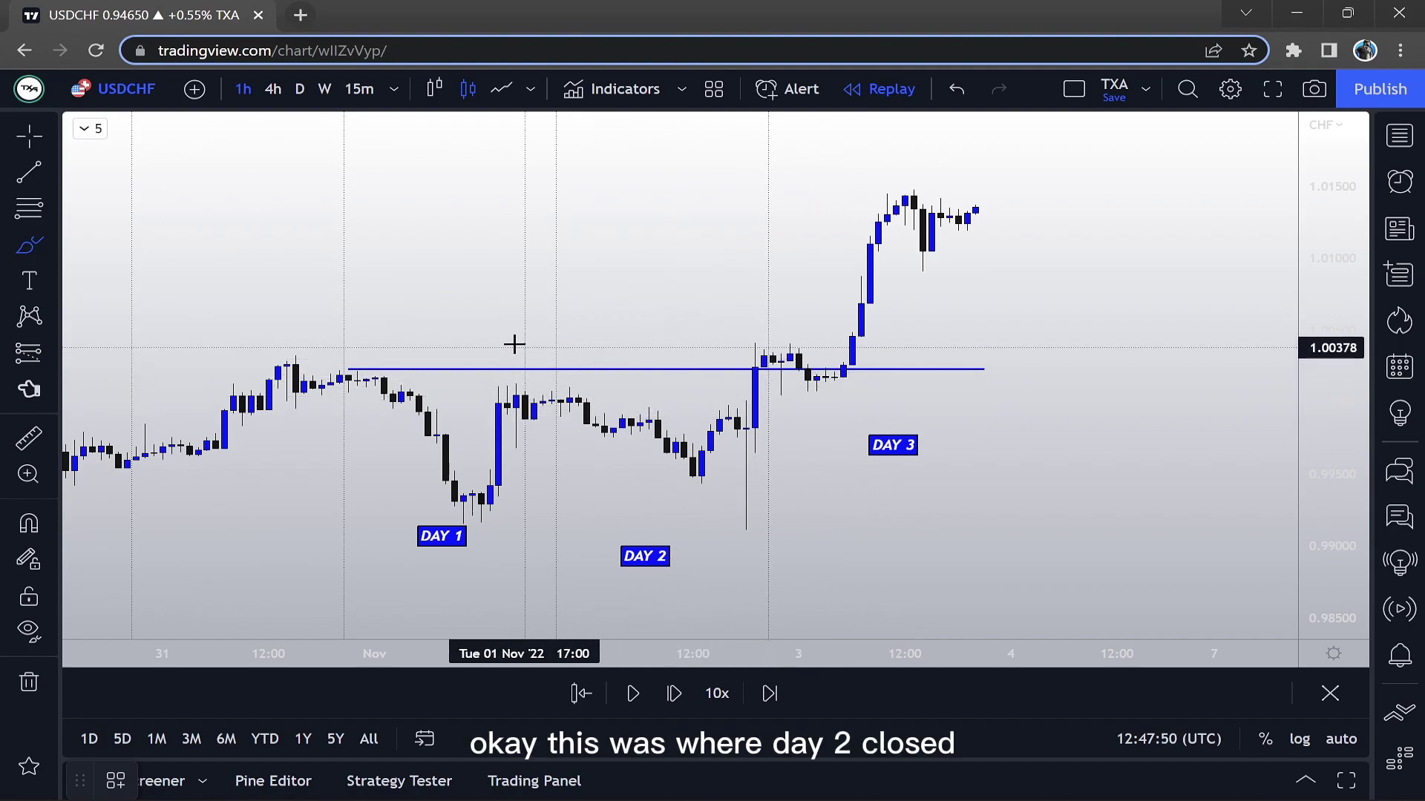
mouse_move(764, 342)
mouse_down()
mouse_move(740, 349)
mouse_move(768, 346)
mouse_up()
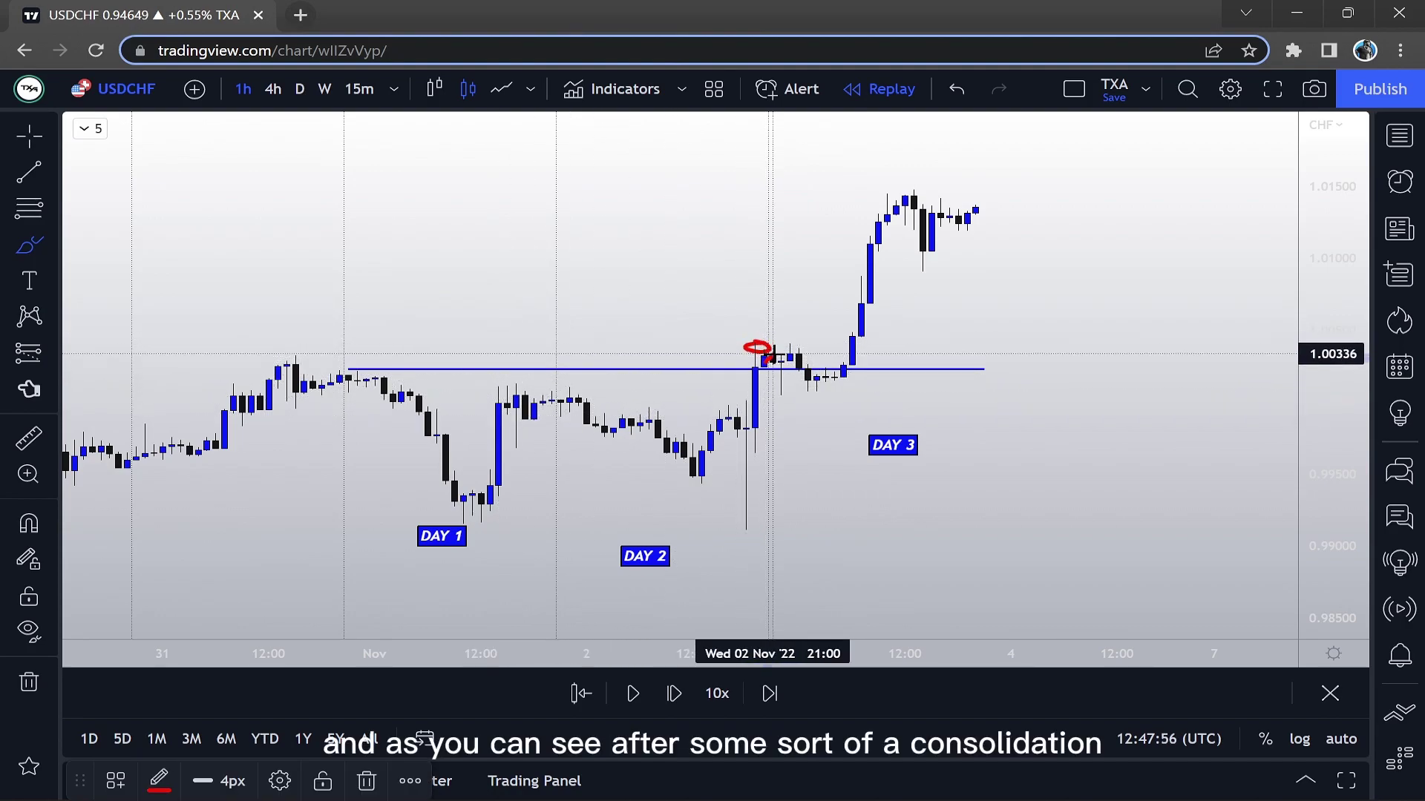
Brush a red curve tracing Day 3's early pullback through the support line, and continue it upward along the rally.
mouse_move(769, 362)
mouse_down()
mouse_move(792, 334)
mouse_move(823, 396)
mouse_up()
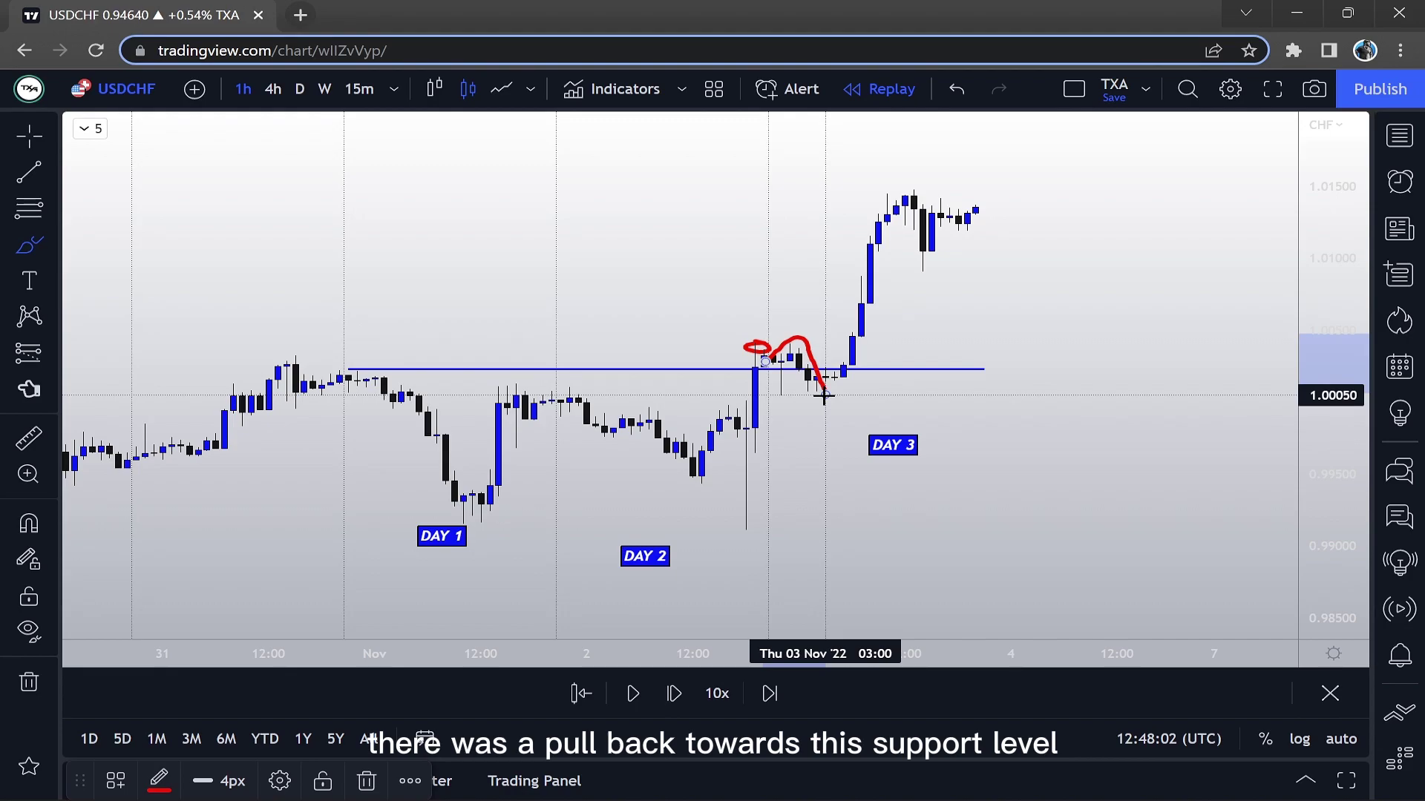
mouse_move(523, 385)
mouse_down()
mouse_move(553, 347)
mouse_move(590, 385)
mouse_move(631, 354)
mouse_move(729, 377)
mouse_up()
mouse_move(825, 393)
mouse_down()
mouse_move(938, 181)
mouse_move(872, 231)
mouse_move(969, 168)
mouse_move(975, 289)
mouse_move(862, 224)
mouse_up()
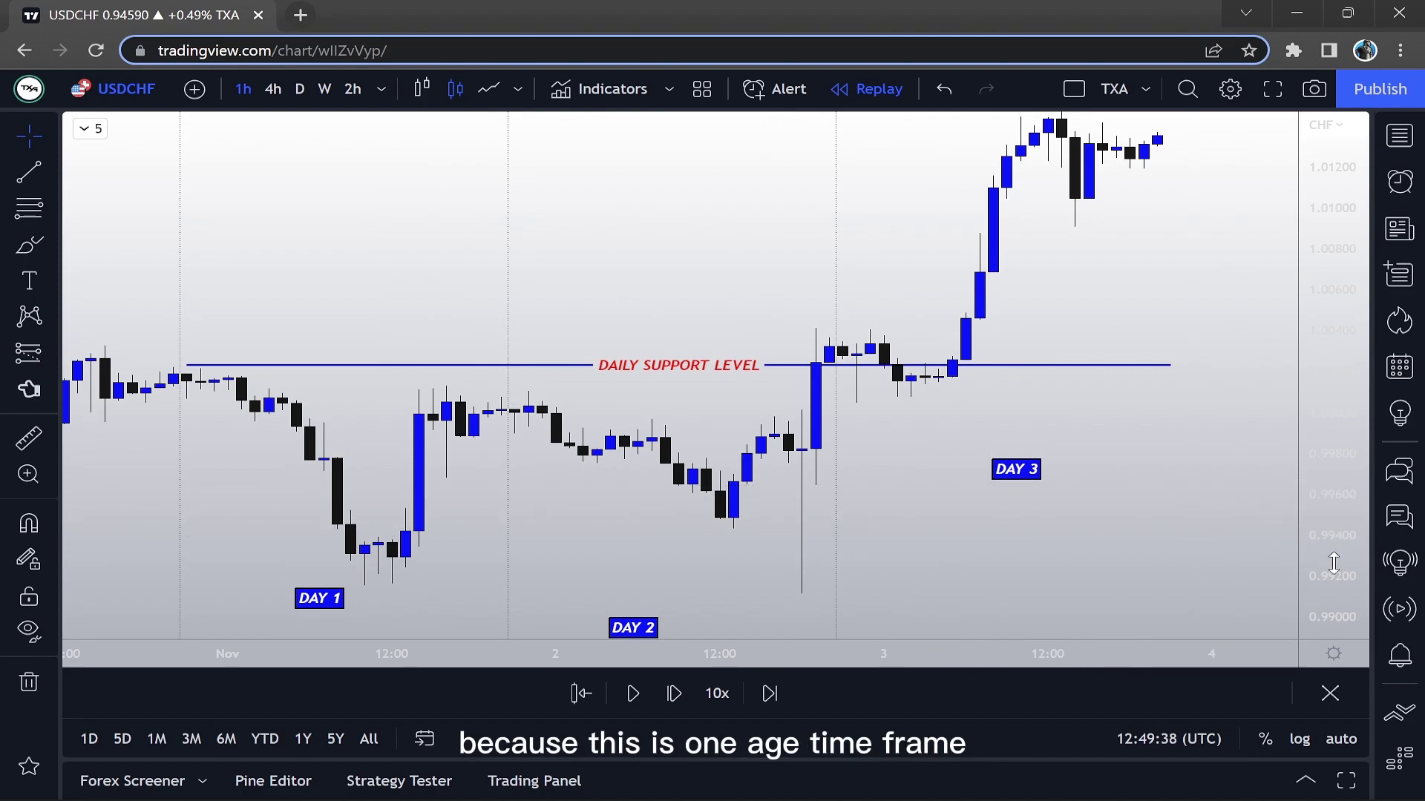
Place a long position at 1.00257 on 3 November 05:00, with its stop at 1.00121 and its target at 1.00816.
drag(1328, 562, 1328, 601)
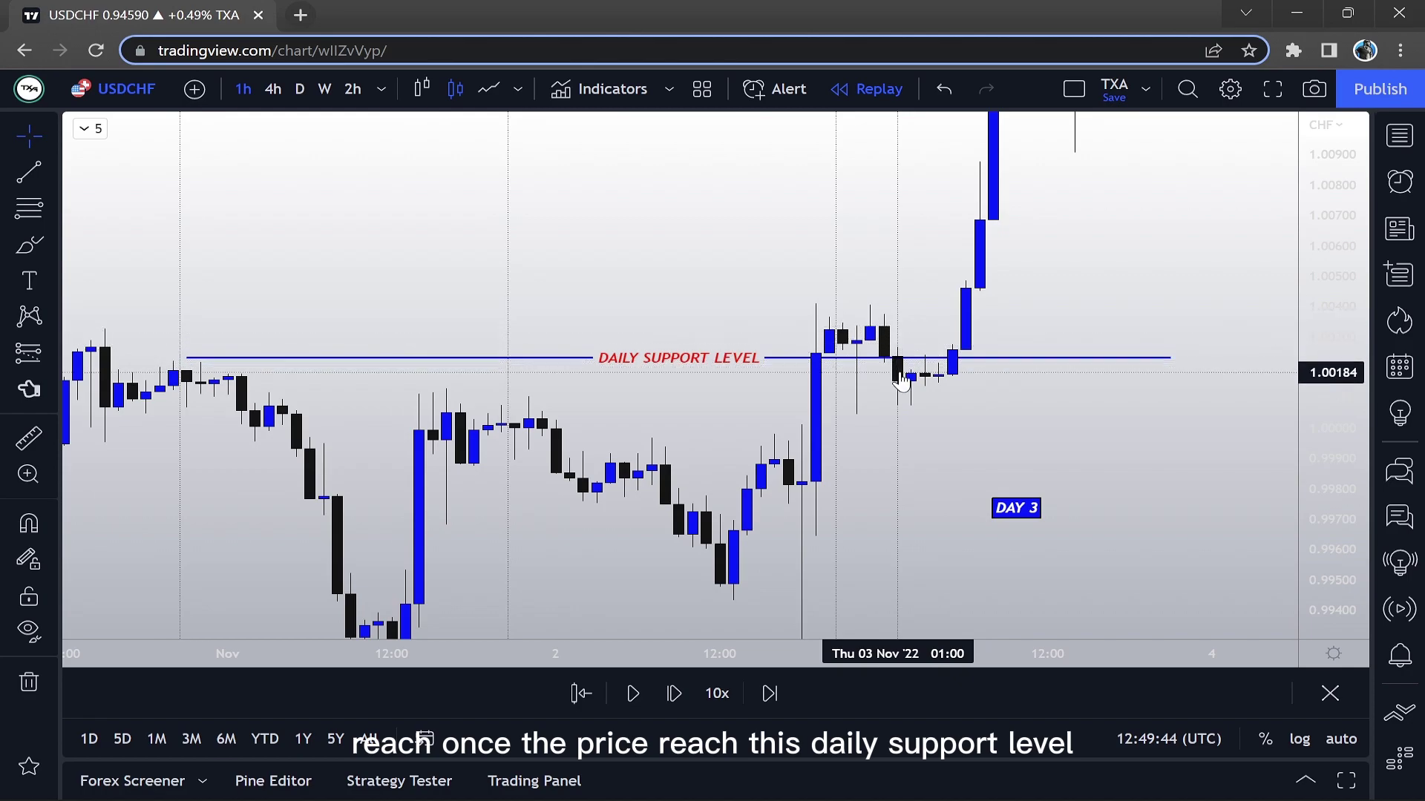
scroll(908, 405, up, 1)
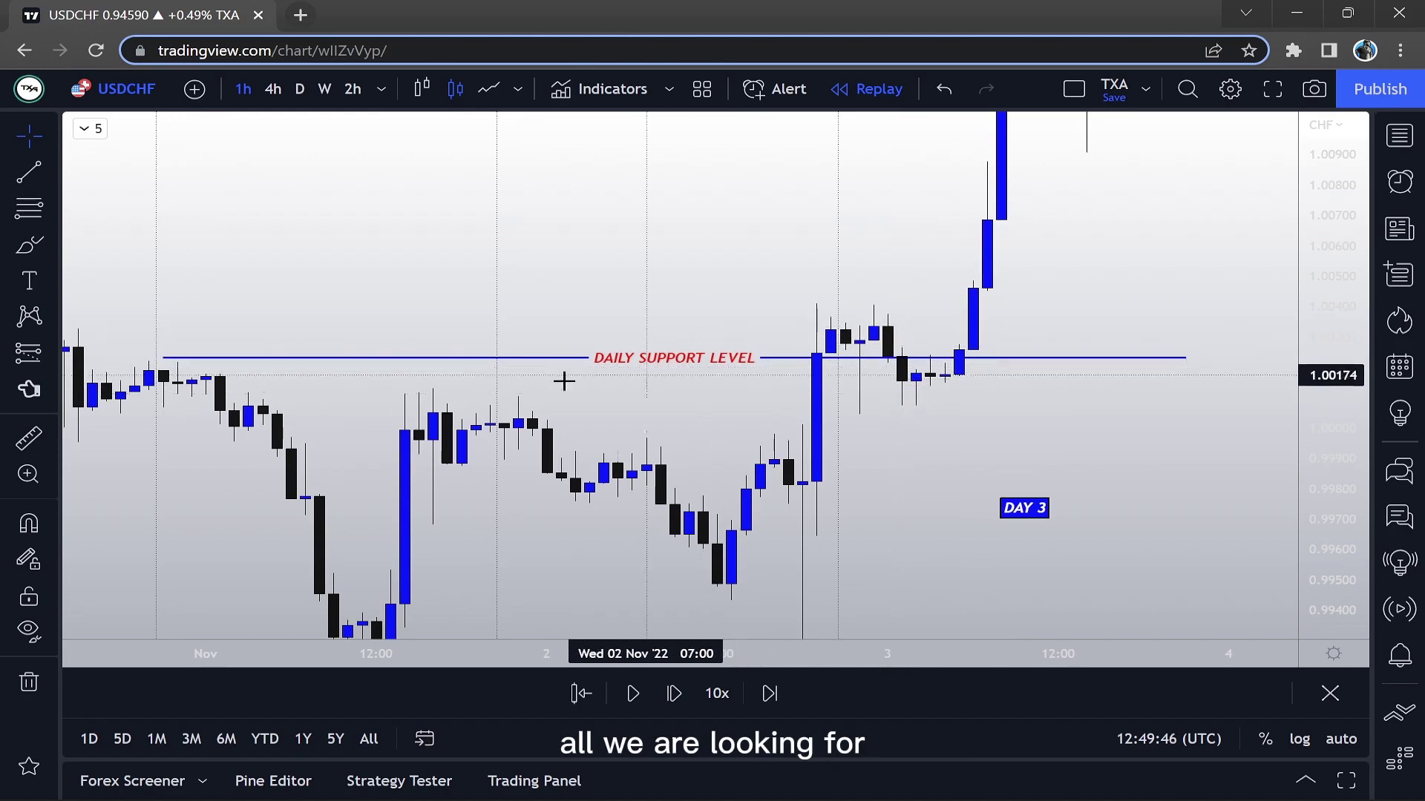
click(53, 355)
click(80, 360)
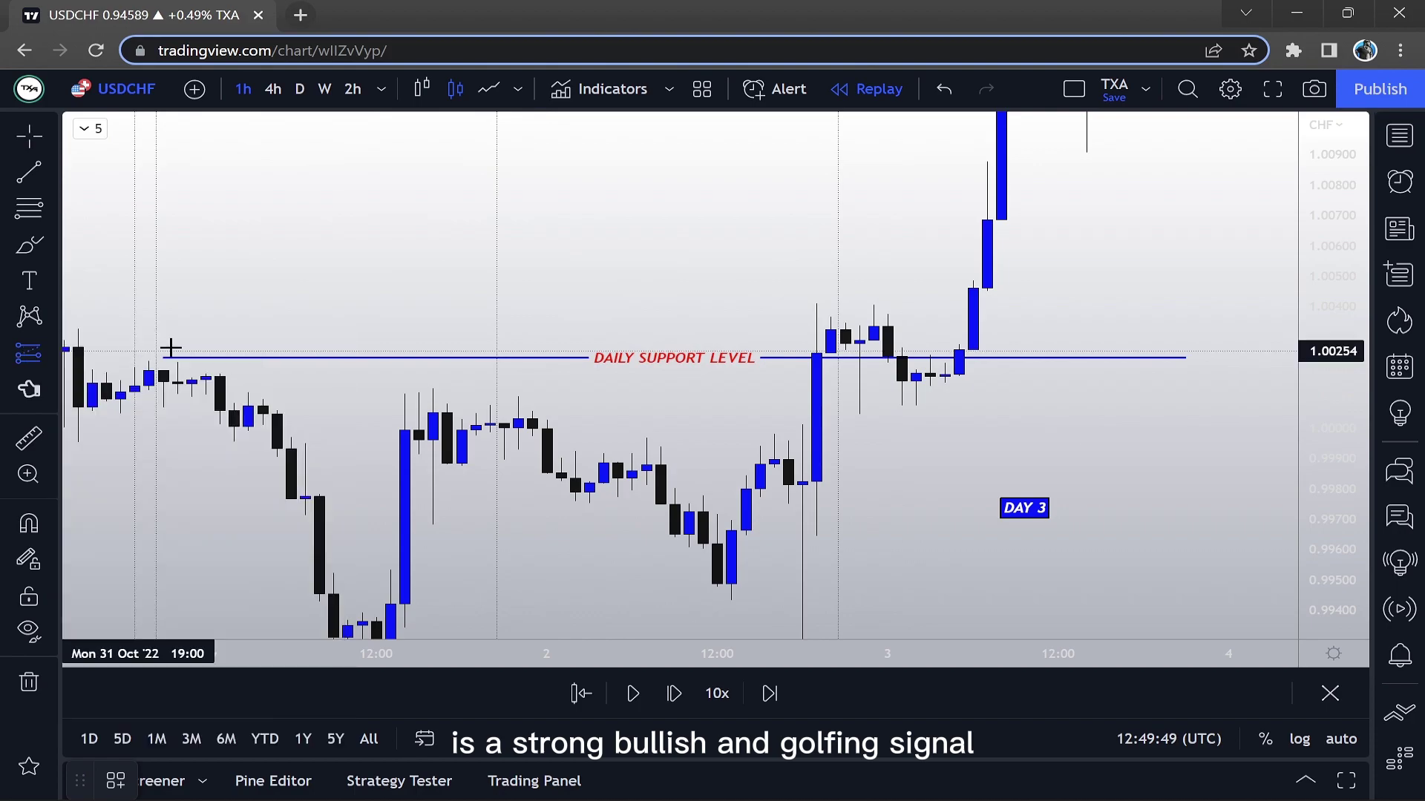
click(958, 351)
mouse_move(958, 493)
mouse_down()
mouse_move(961, 375)
mouse_move(942, 391)
mouse_up()
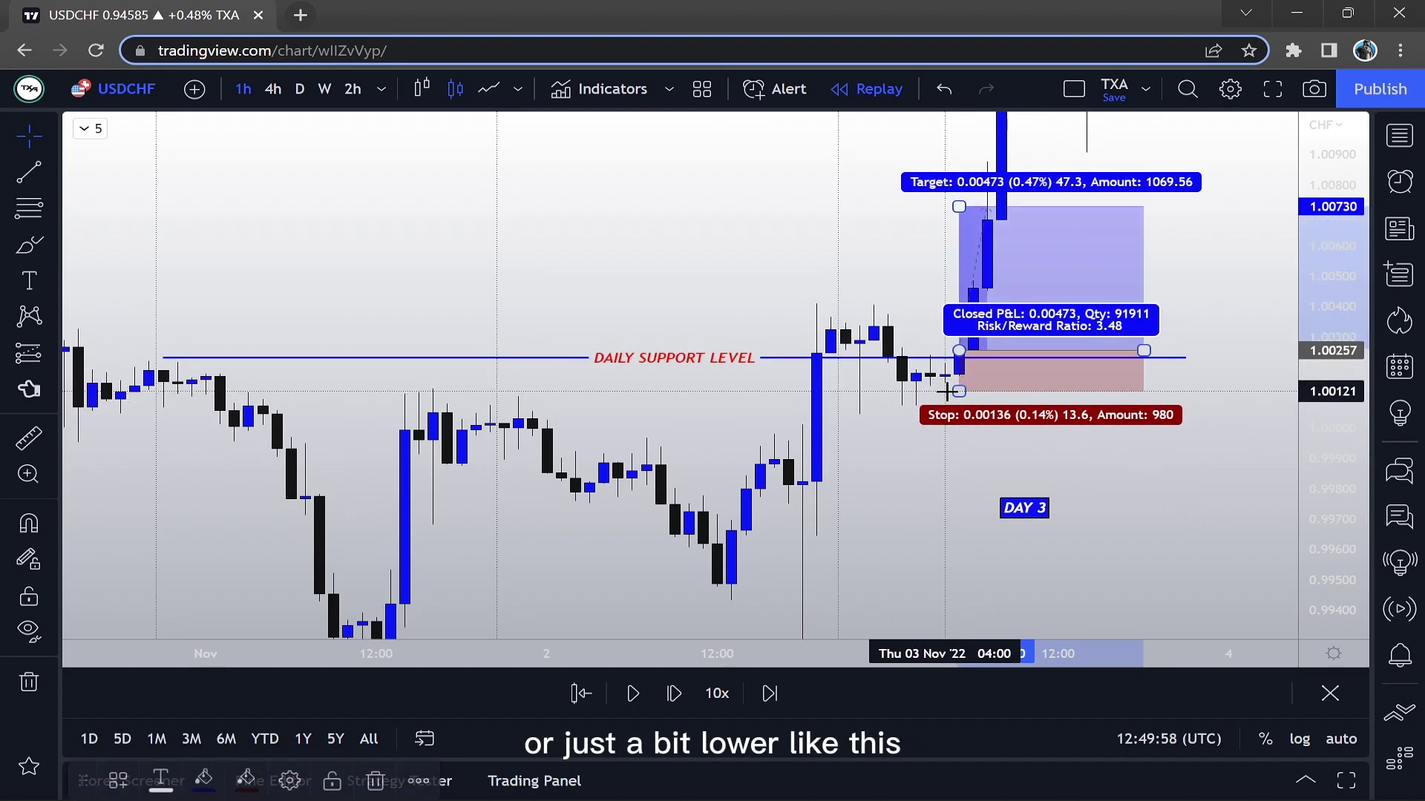
scroll(1214, 321, down, 5)
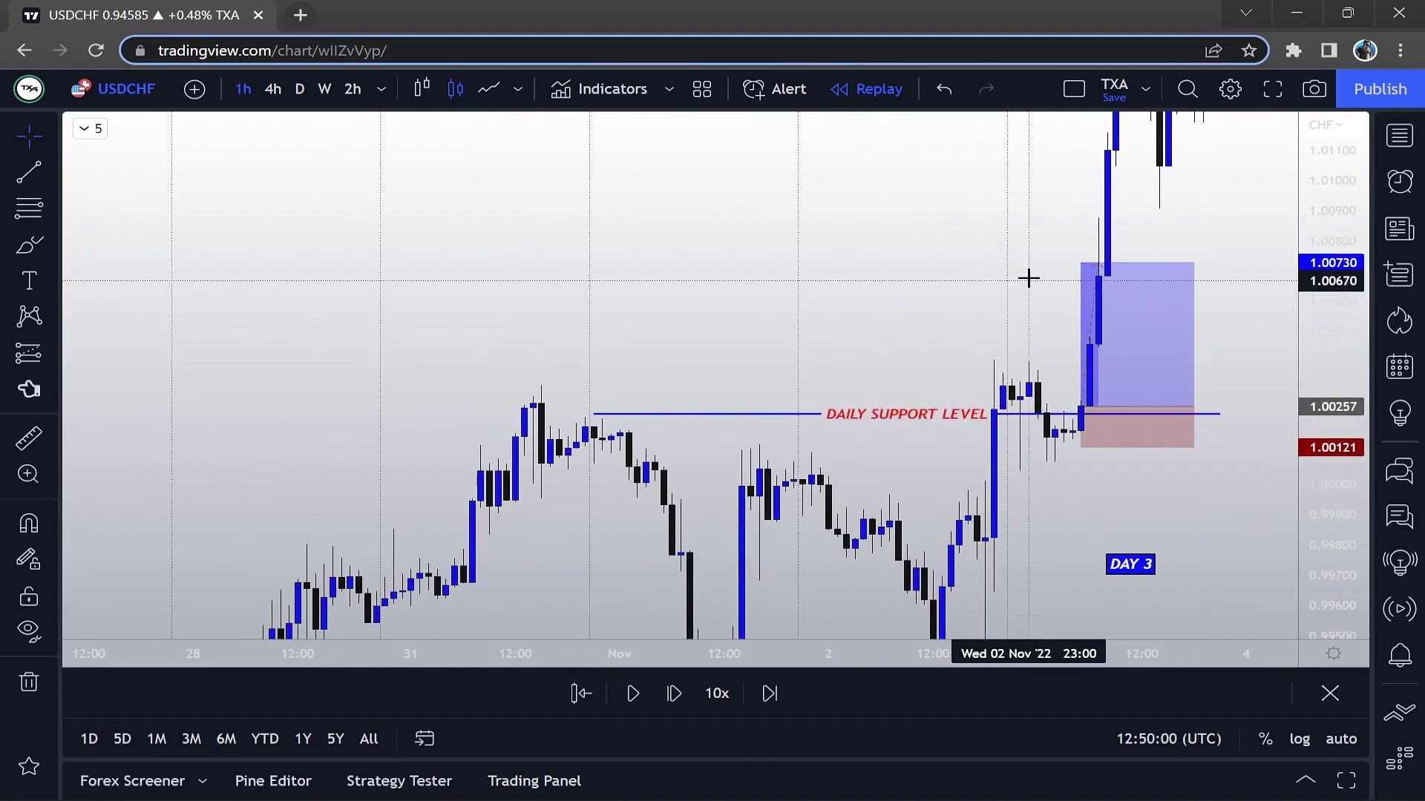
drag(1083, 260, 1083, 234)
drag(906, 292, 849, 255)
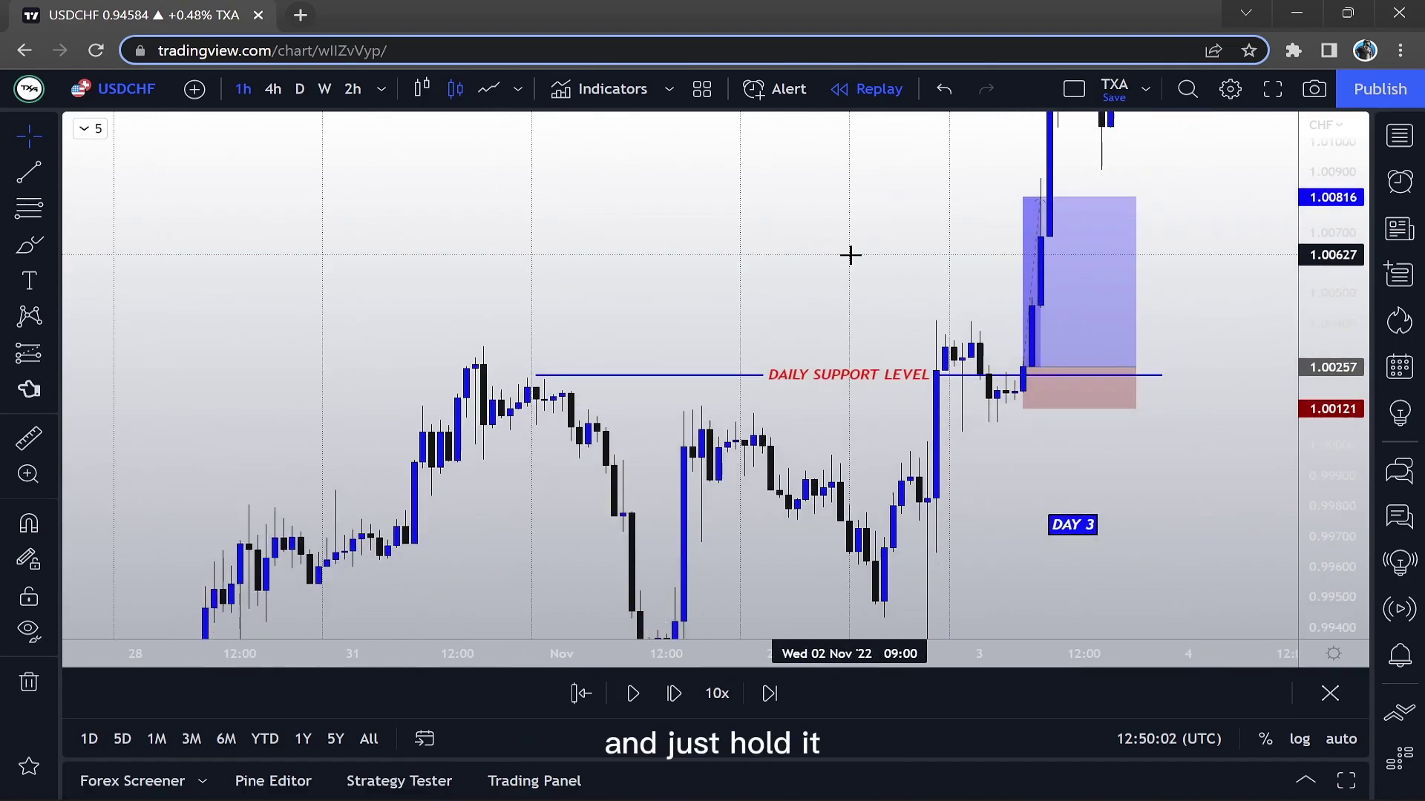
Add horizontal rays at 1.00373 and 1.00591 as the first two partial-profit levels above the long entry.
scroll(1082, 487, up, 2)
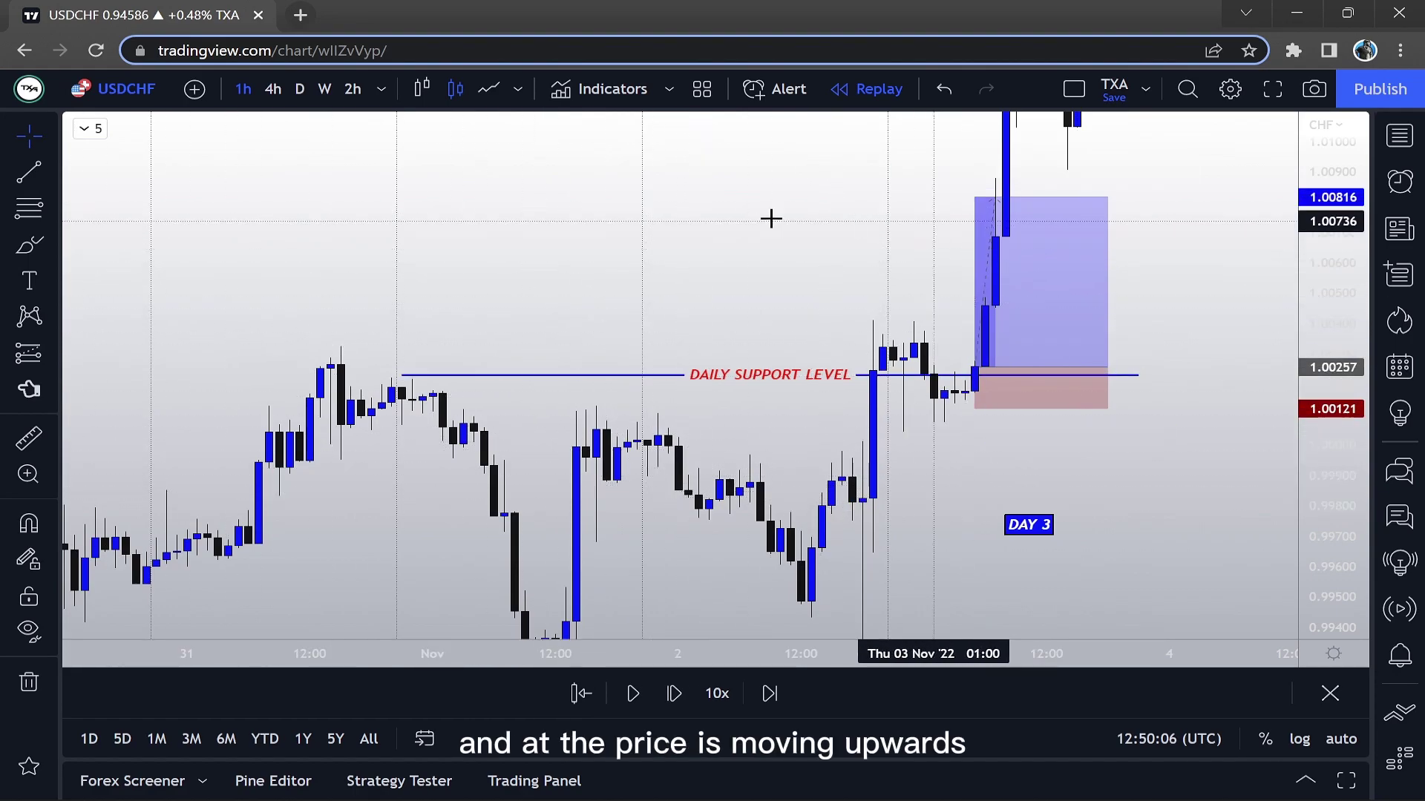
click(52, 178)
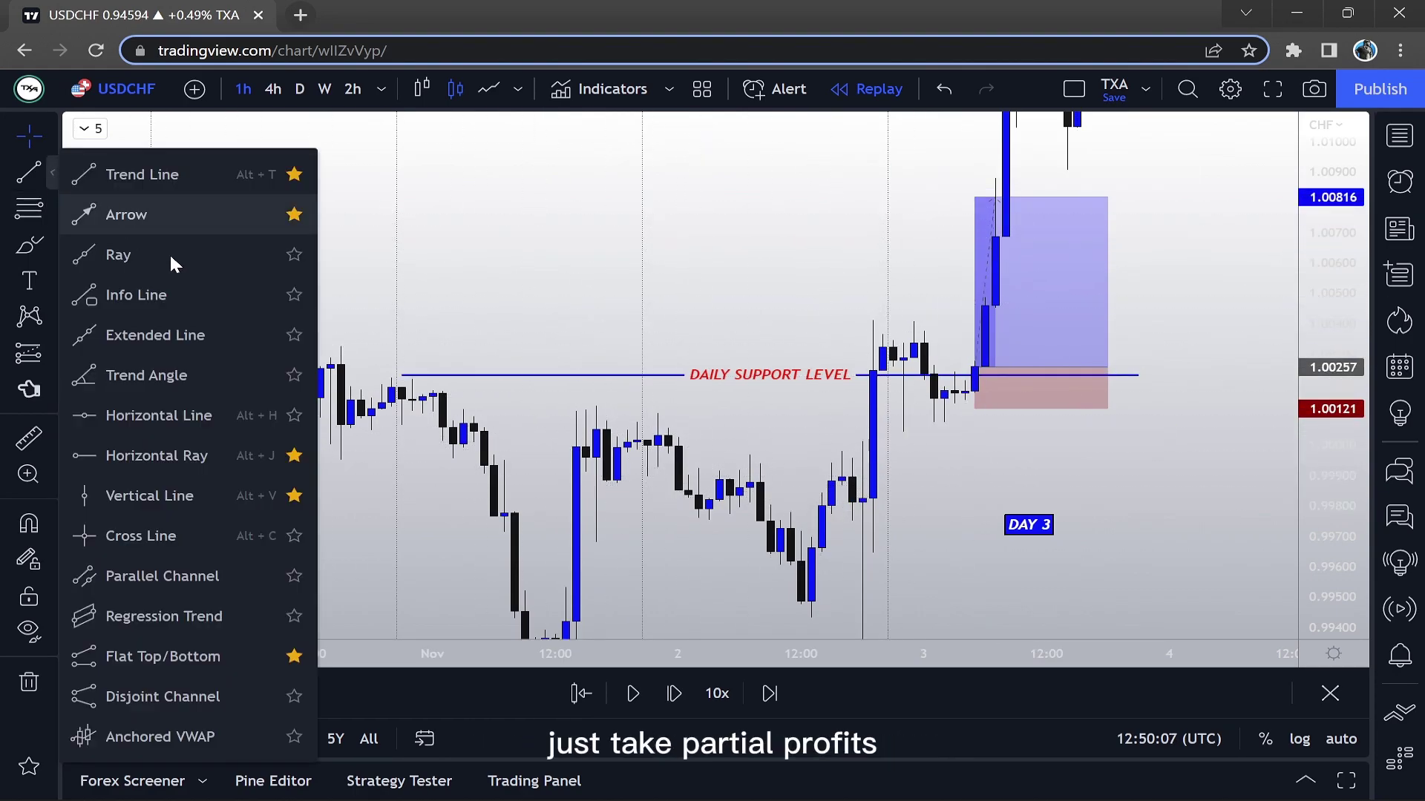
click(174, 454)
click(873, 331)
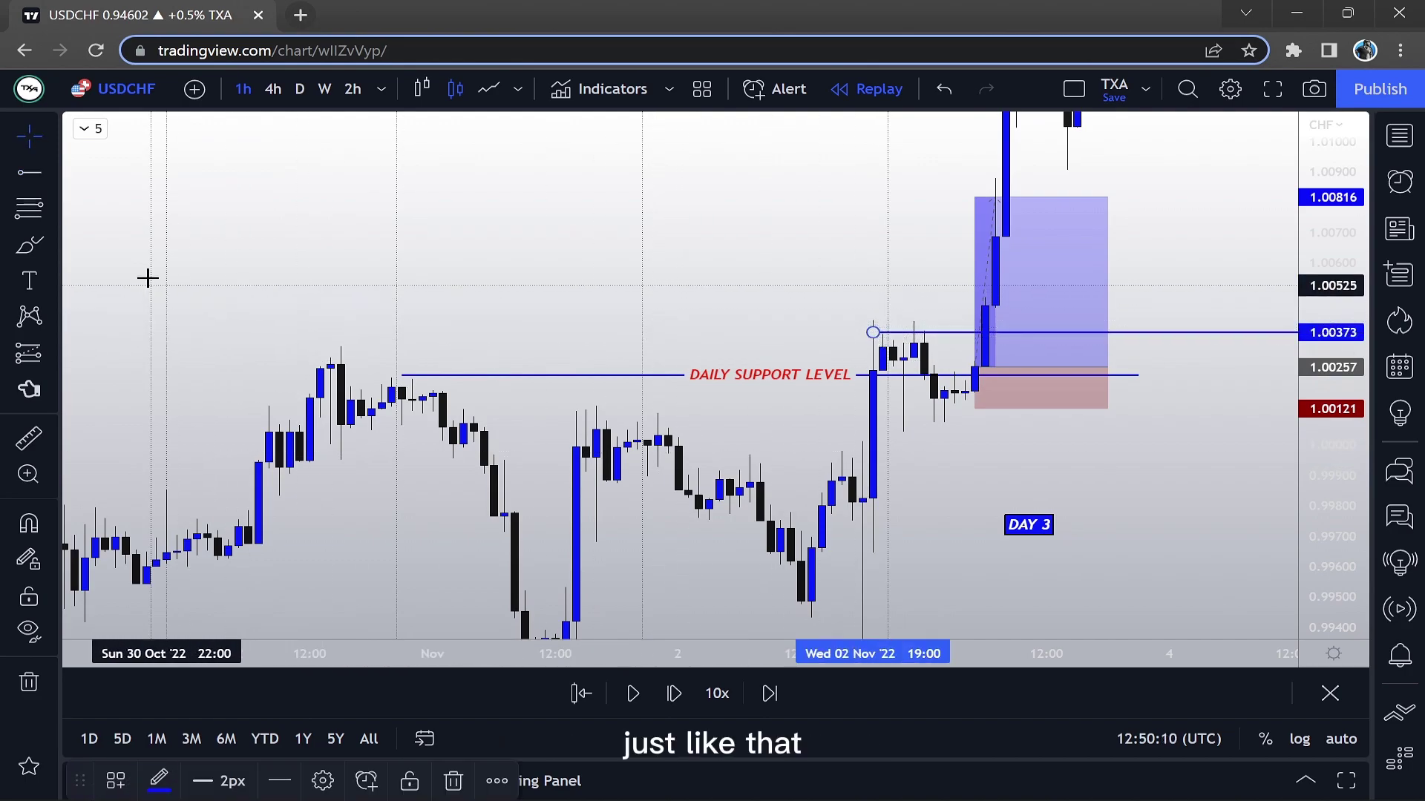
click(25, 181)
click(893, 266)
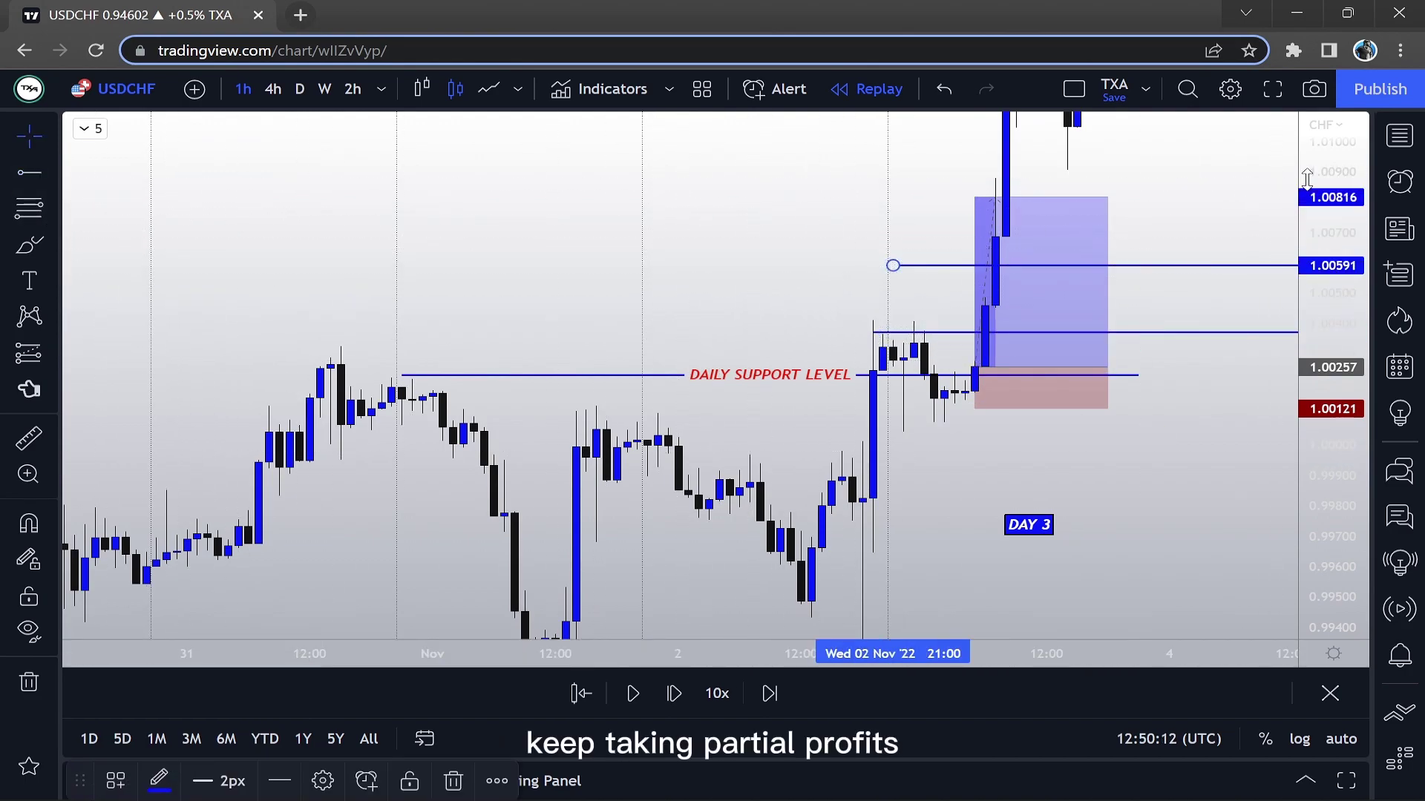
Extend the long position's target up to about 1.01278, near Day 3's highs.
drag(1208, 223, 1098, 350)
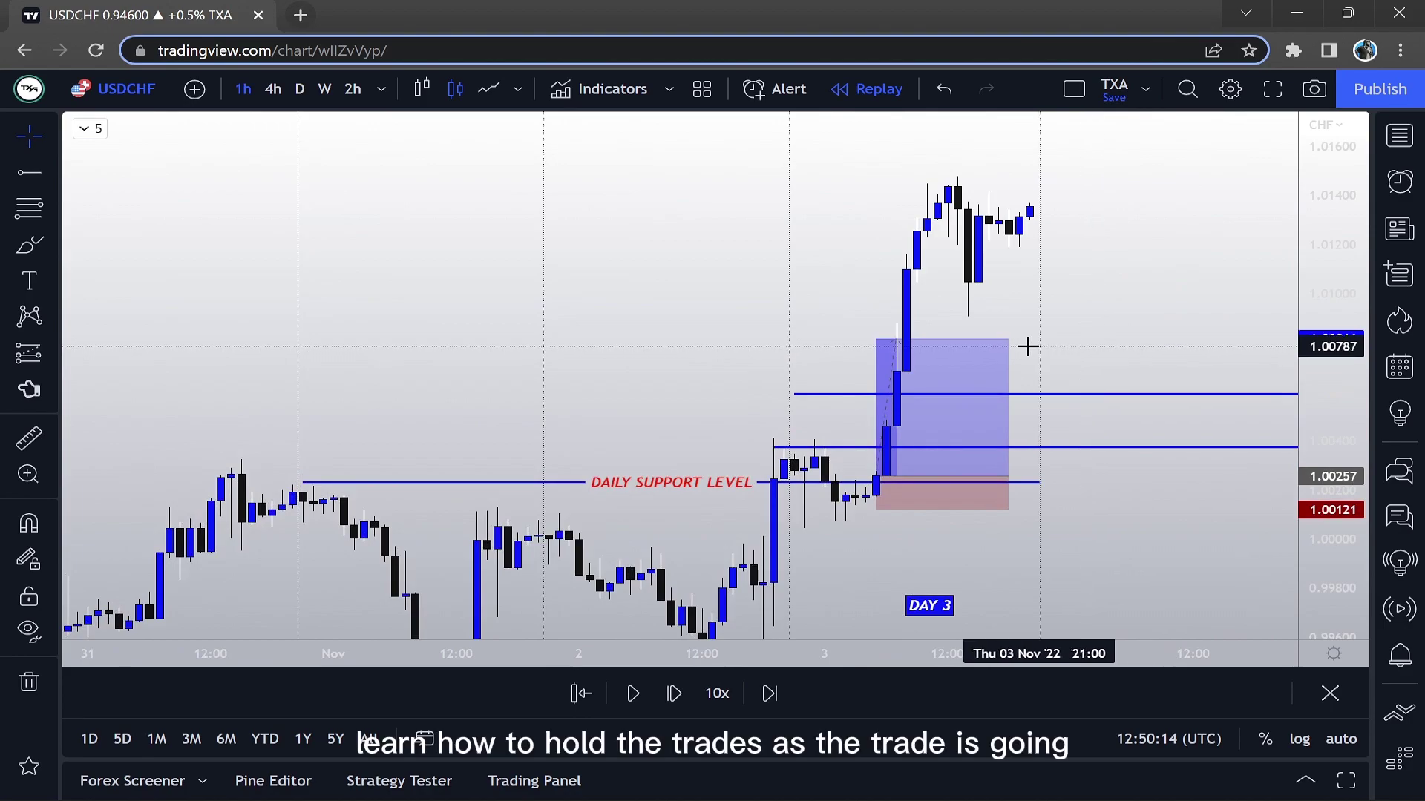
click(881, 340)
drag(881, 341, 876, 224)
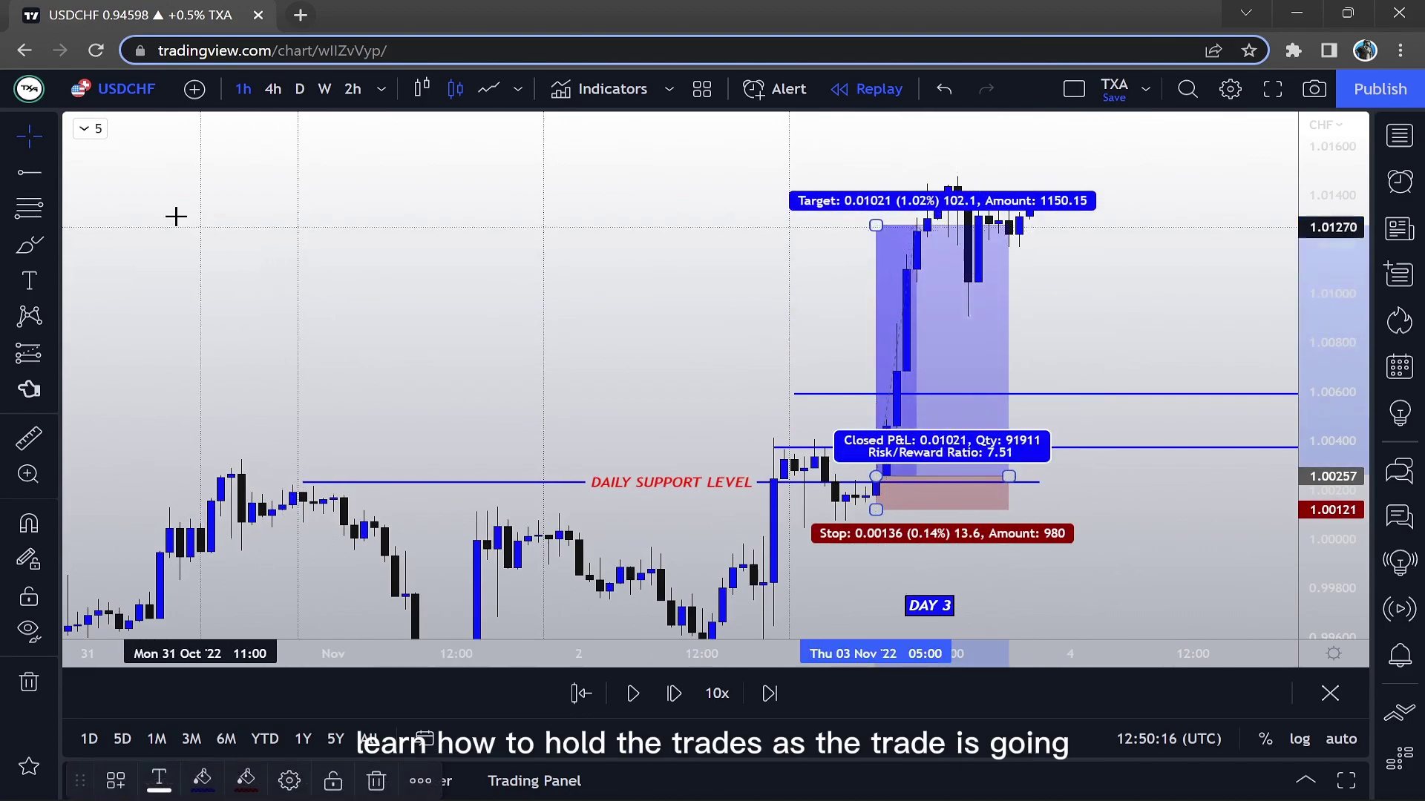
Add two more partial-profit horizontal rays at 1.00877 and 1.01175 within the long position's target zone.
click(38, 178)
click(803, 324)
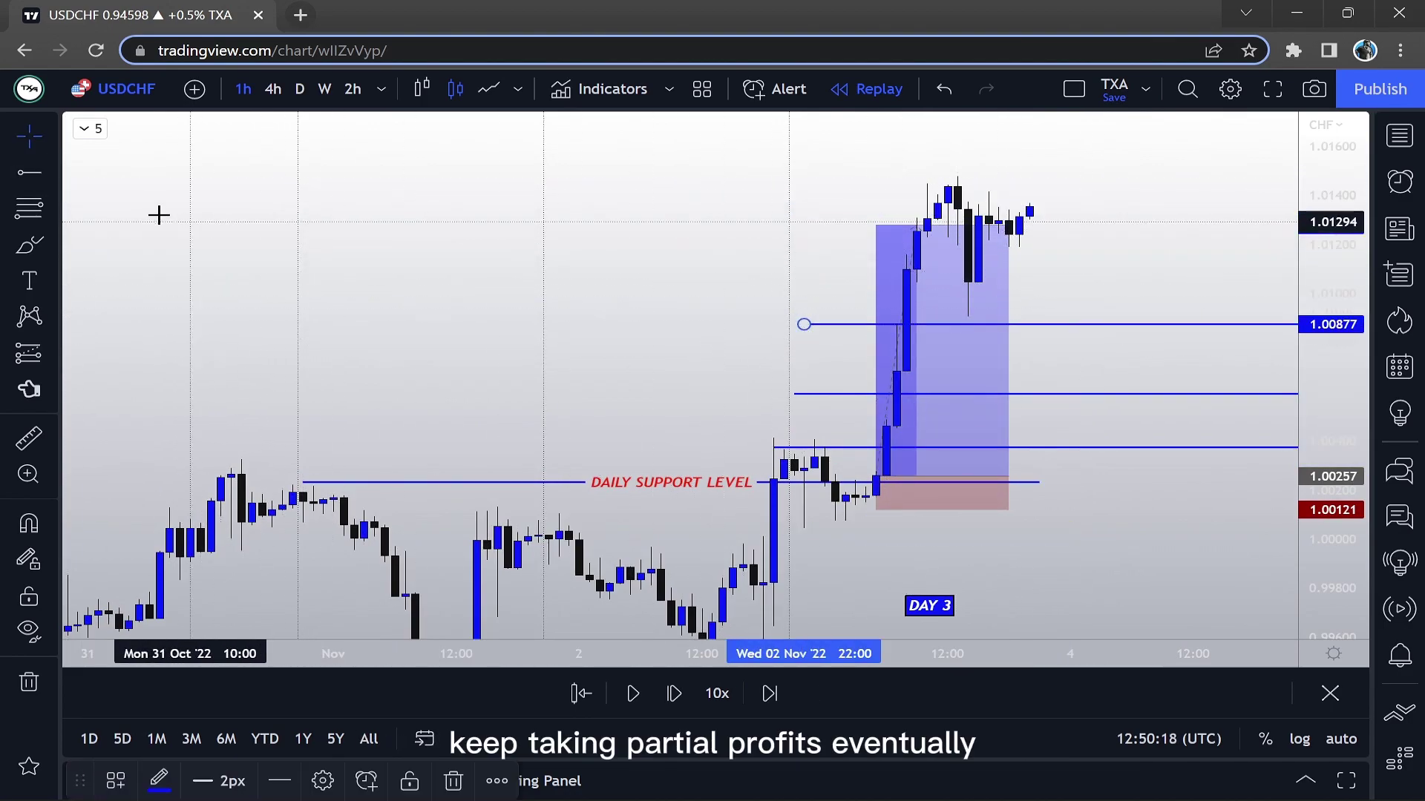
click(26, 175)
click(814, 250)
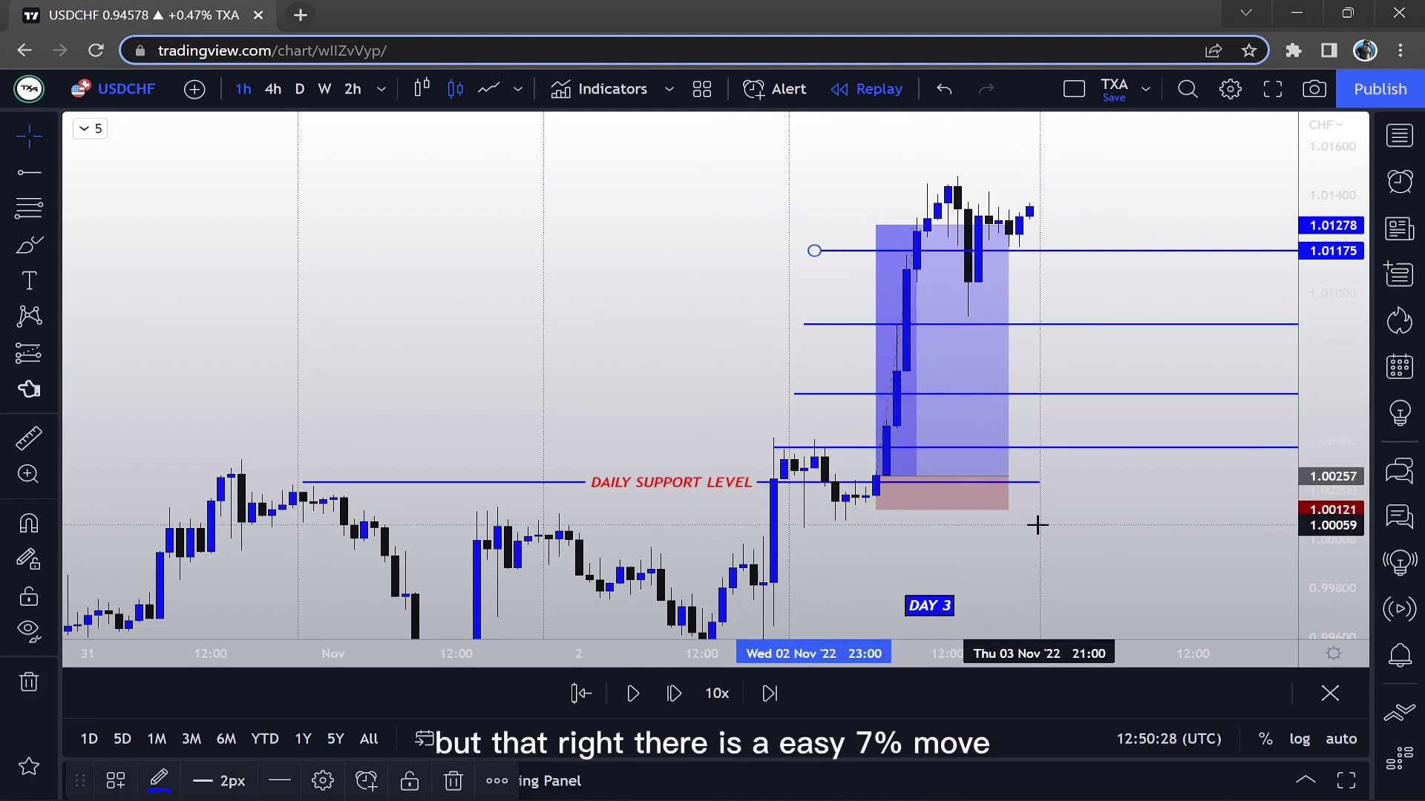
drag(1097, 559, 1177, 417)
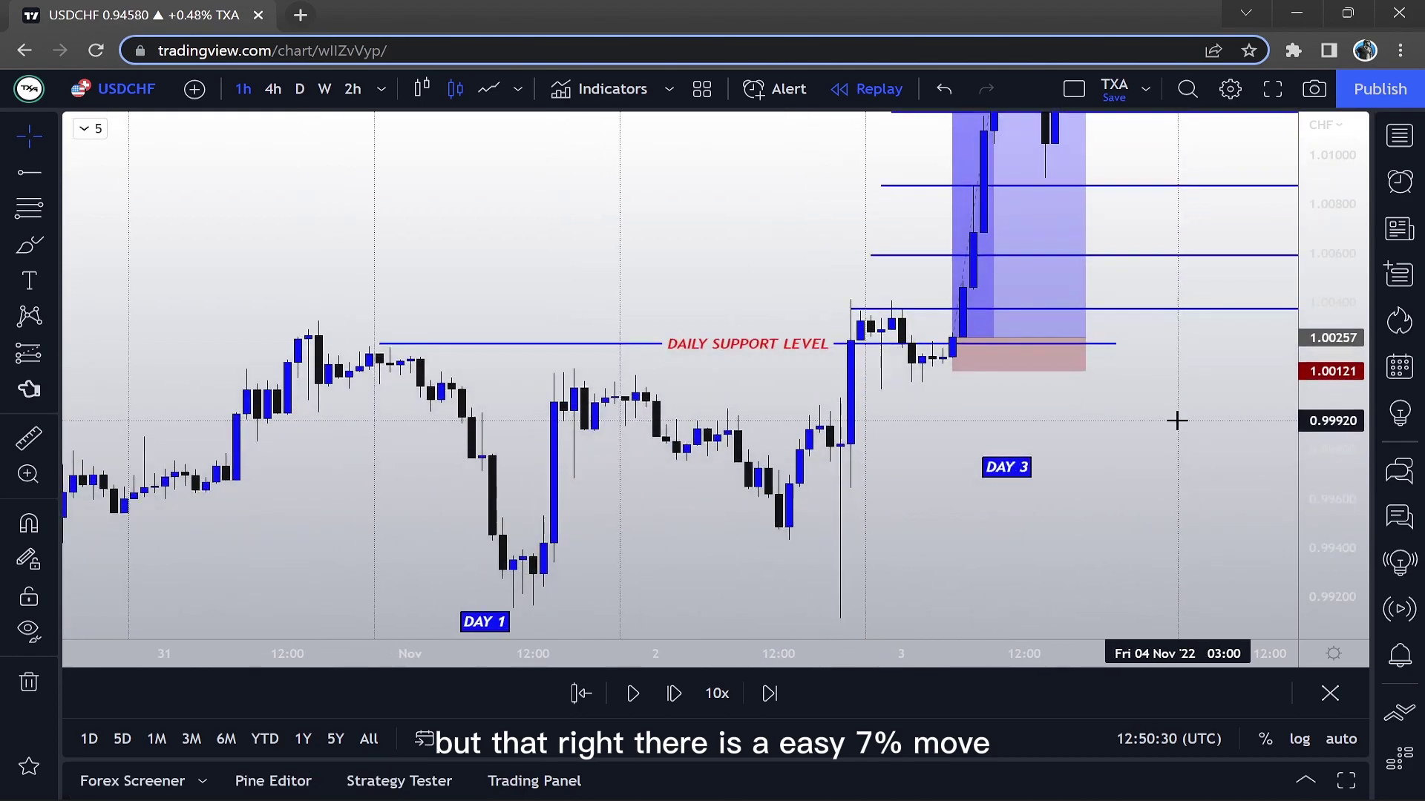